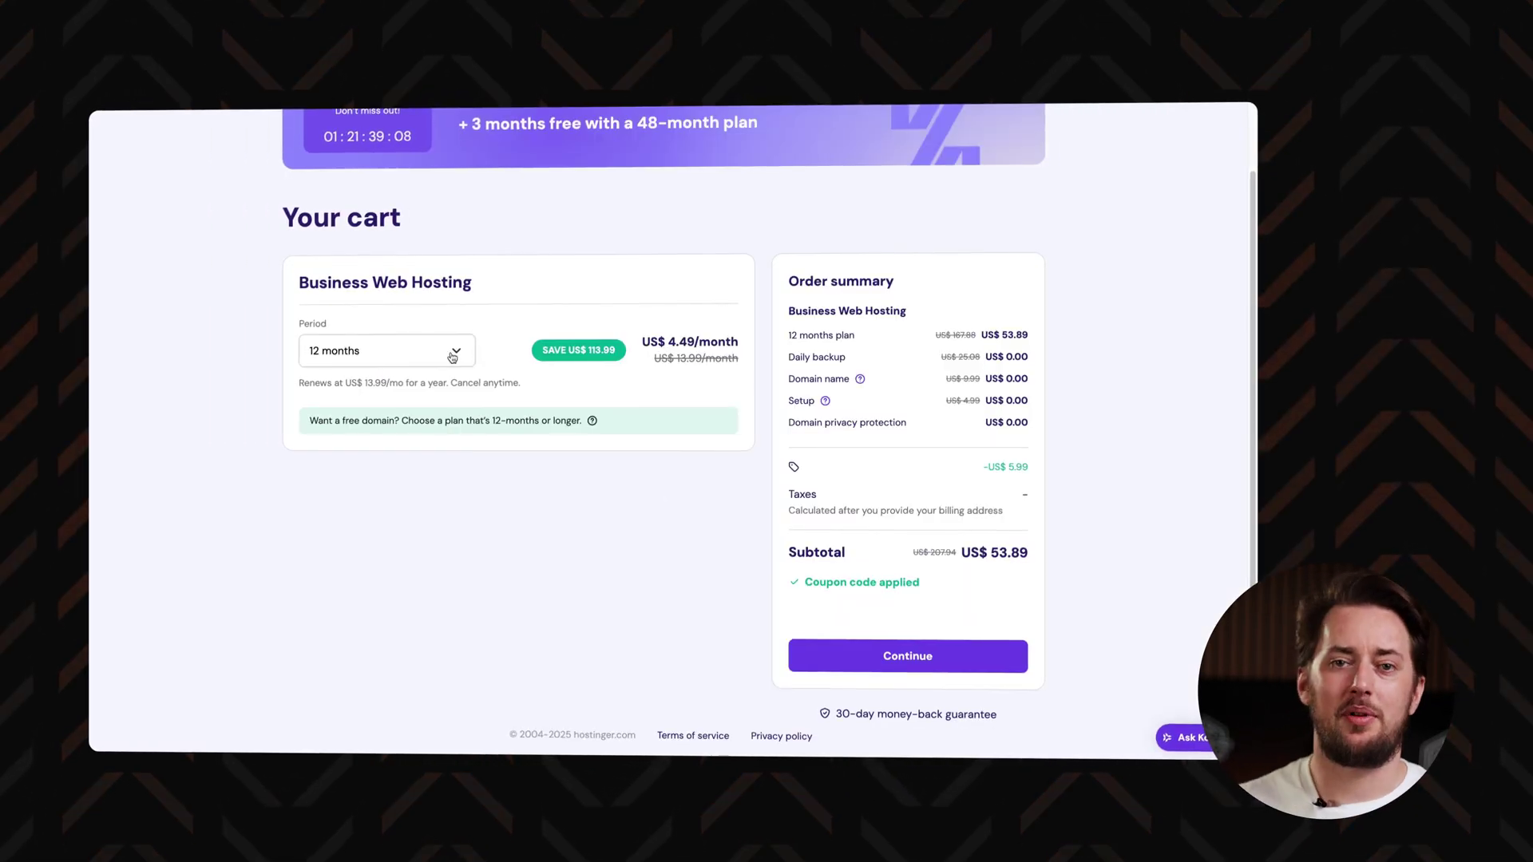
# Switch the Business Web Hosting cart period to 48 months (US$172.37 subtotal)
pyautogui.click(451, 357)
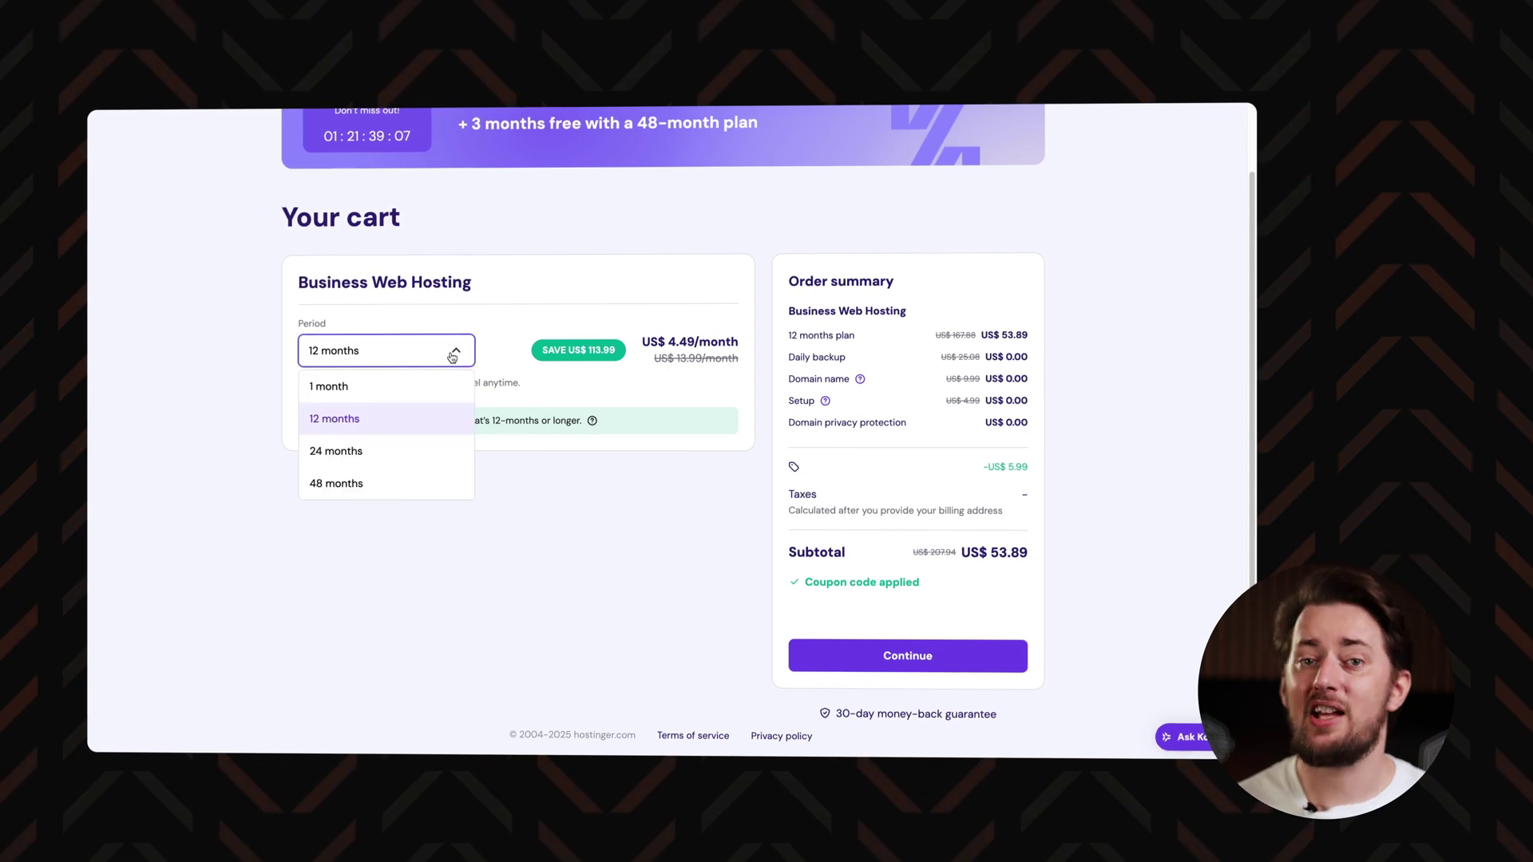
pyautogui.click(392, 487)
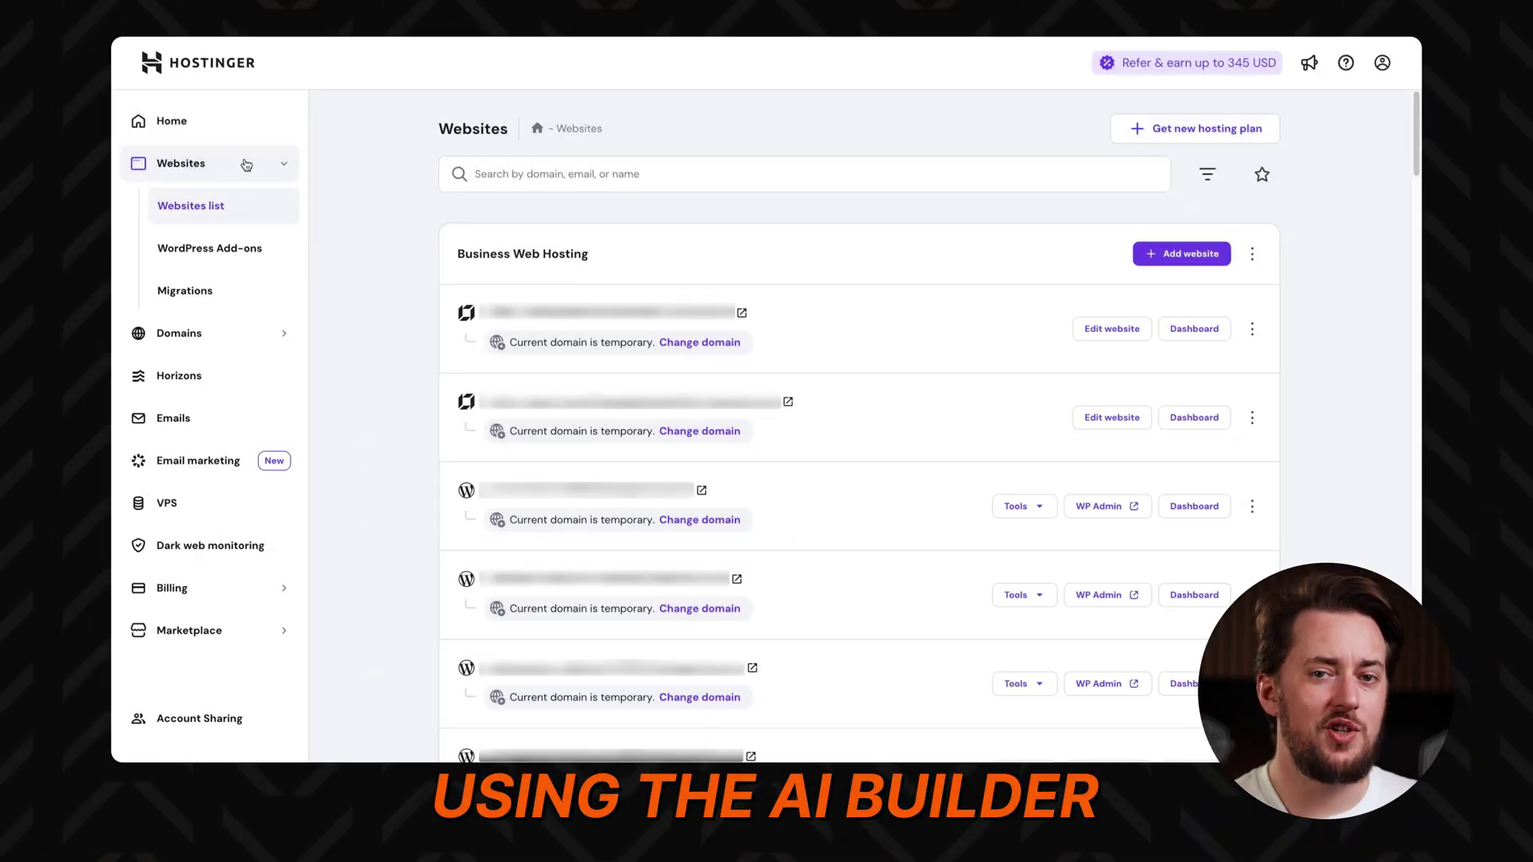
# Add a new website built with Hostinger Website Builder
pyautogui.click(1173, 256)
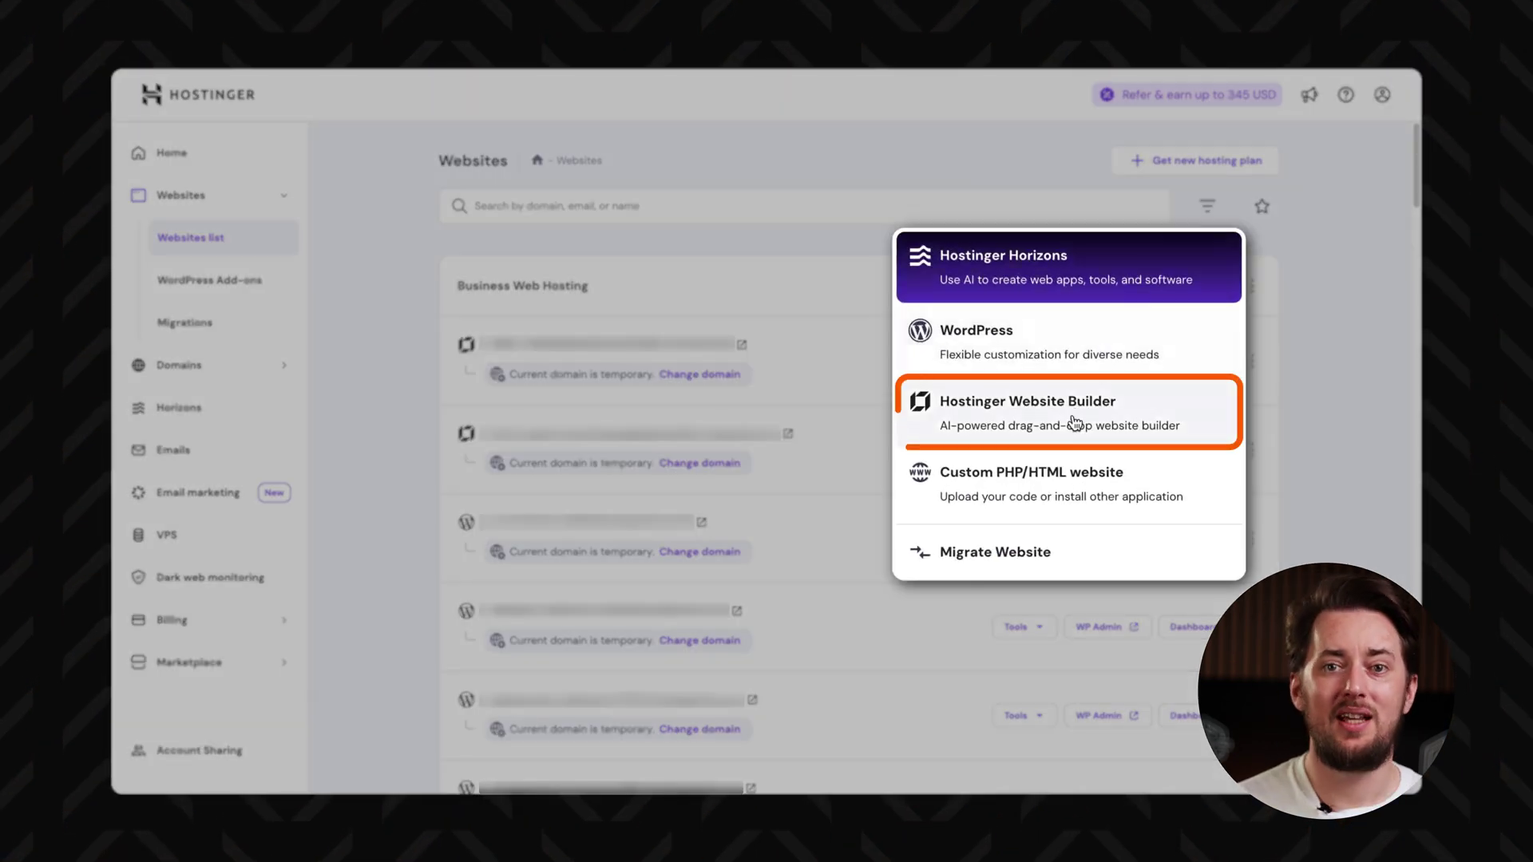
pyautogui.click(1075, 422)
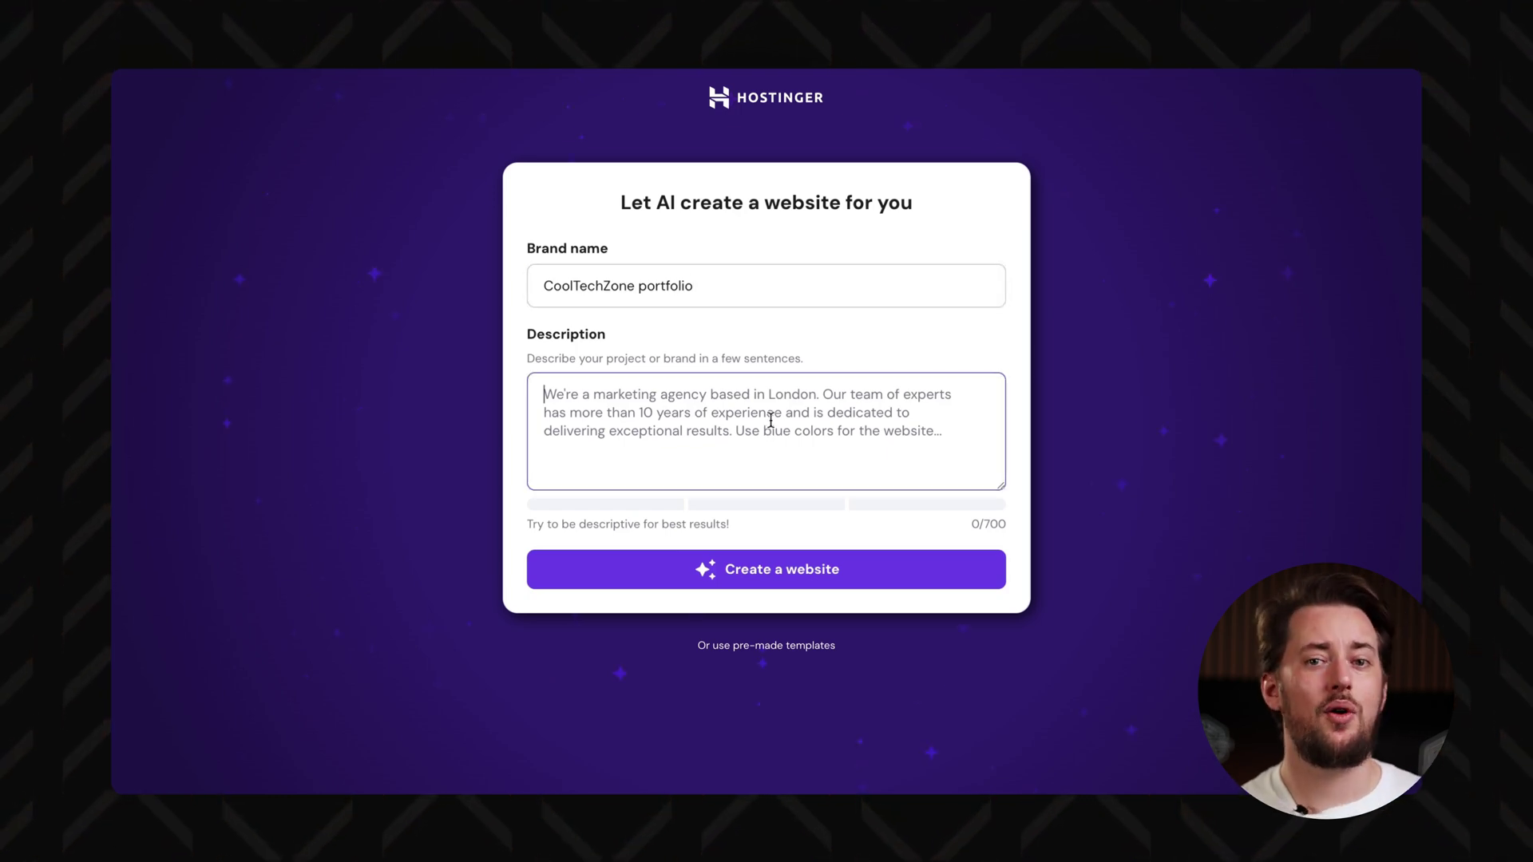
pyautogui.write('I am an actor and a cont')
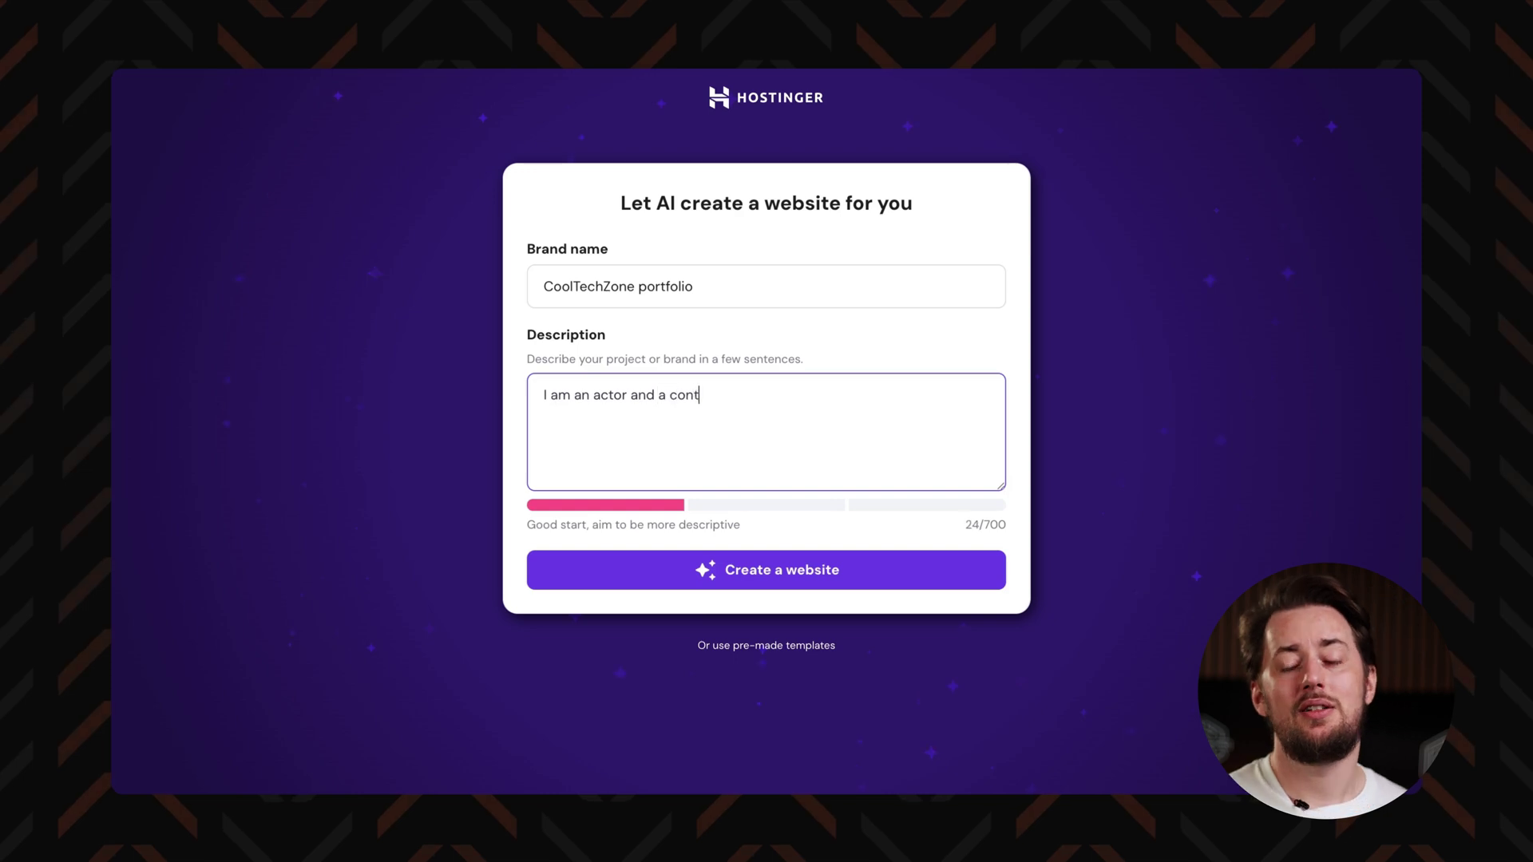
pyautogui.write('ent creator for the YouTube cha')
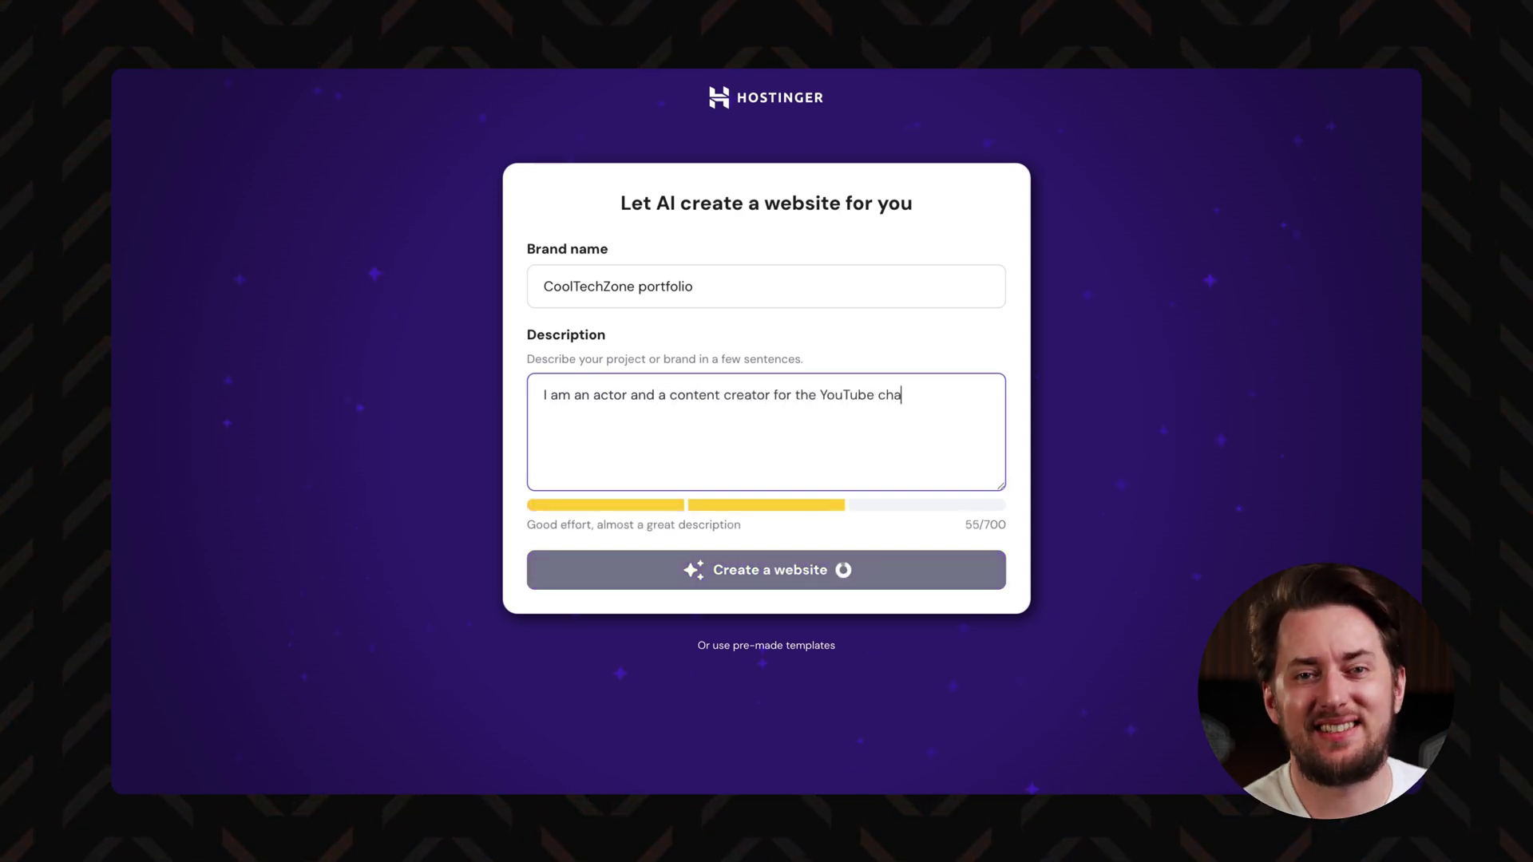
pyautogui.write('nnel CoolTechZone, coverin')
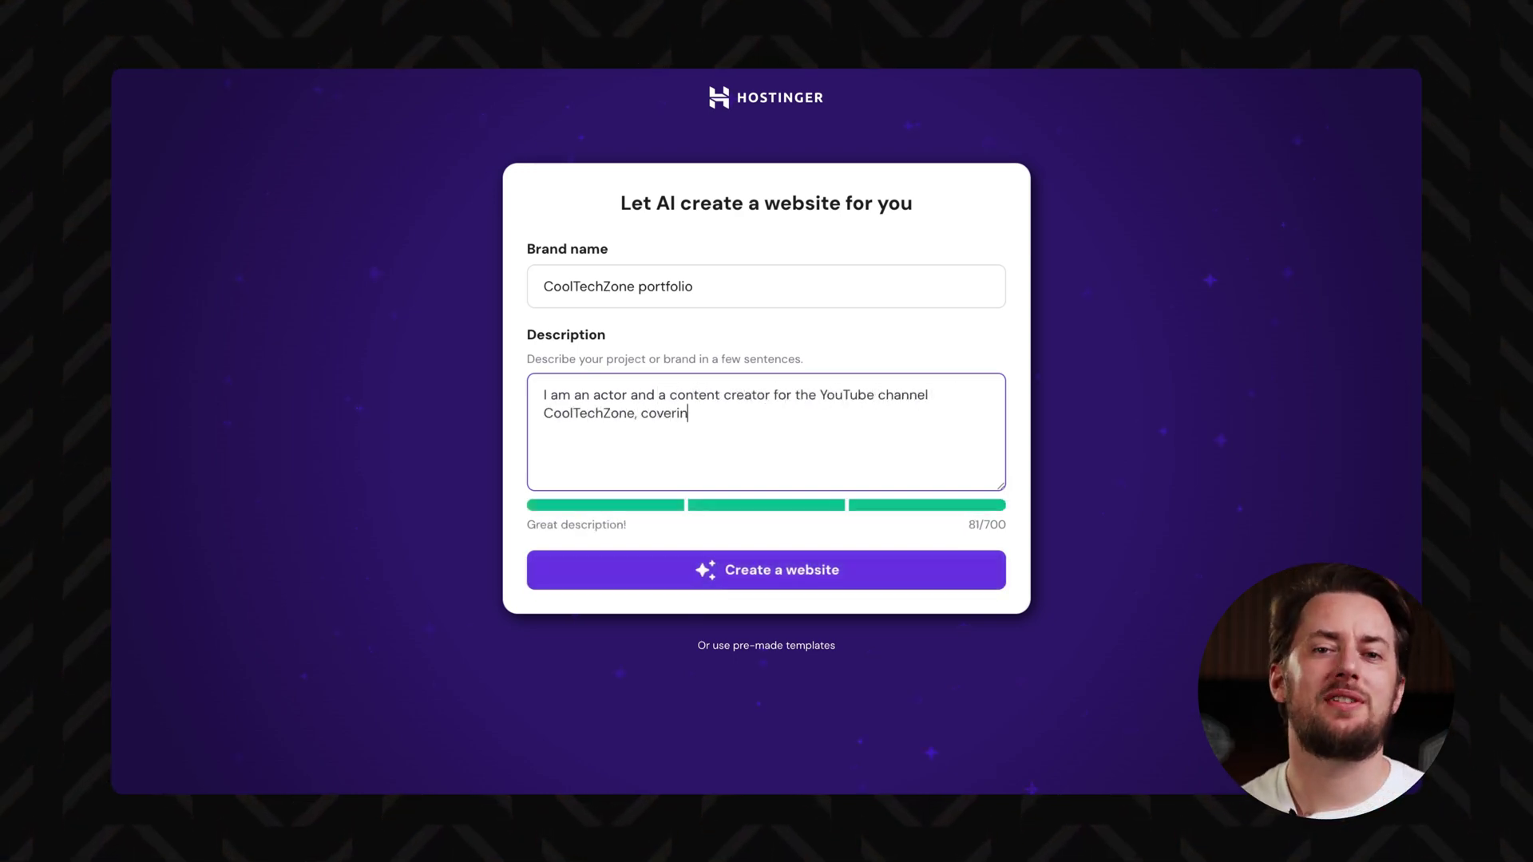
pyautogui.write('g various topics regarding ')
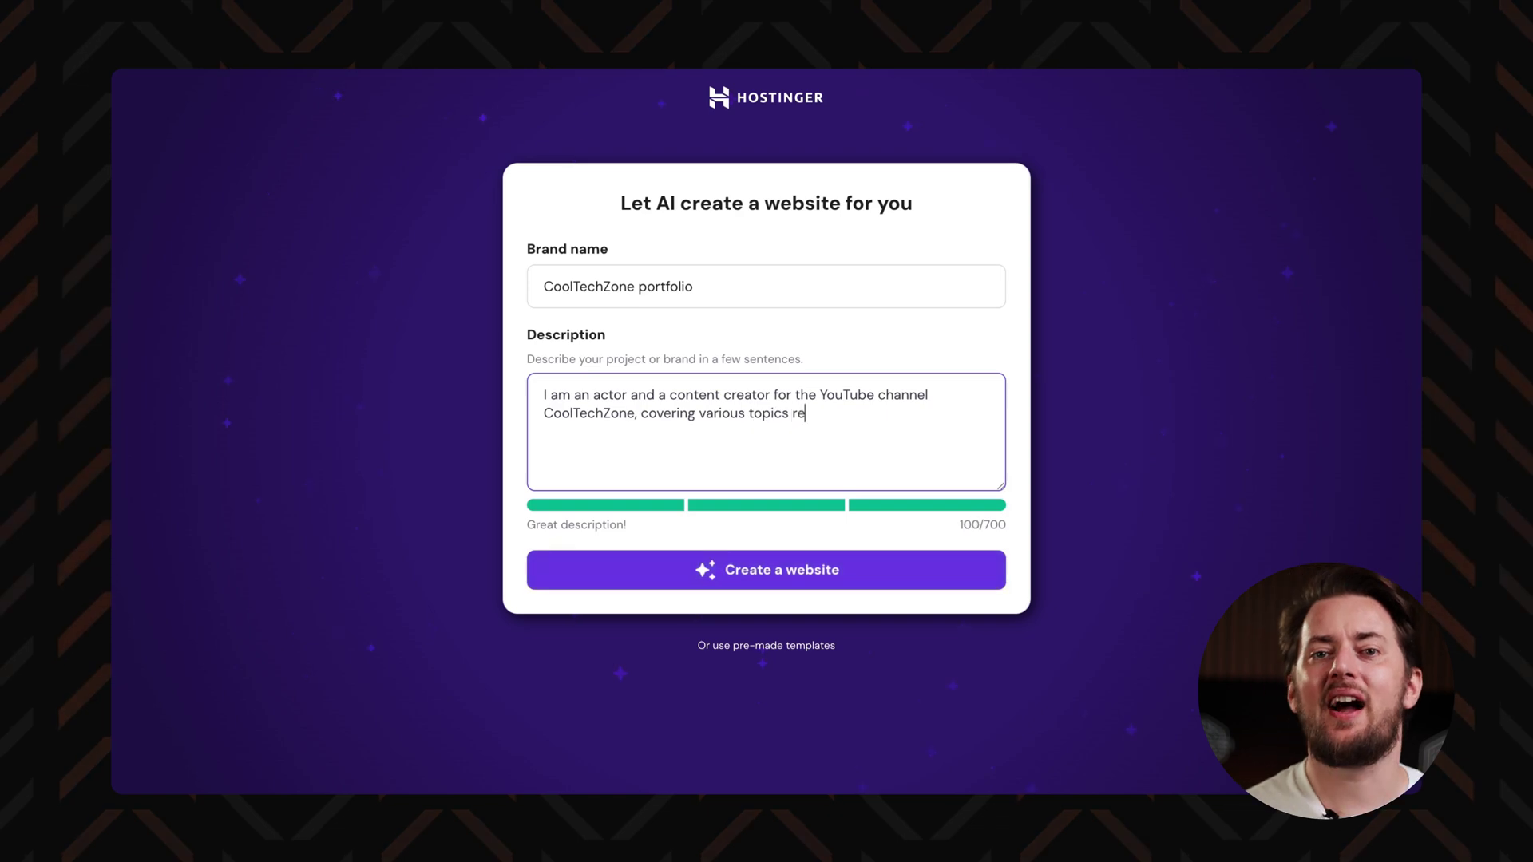
pyautogui.write('te')
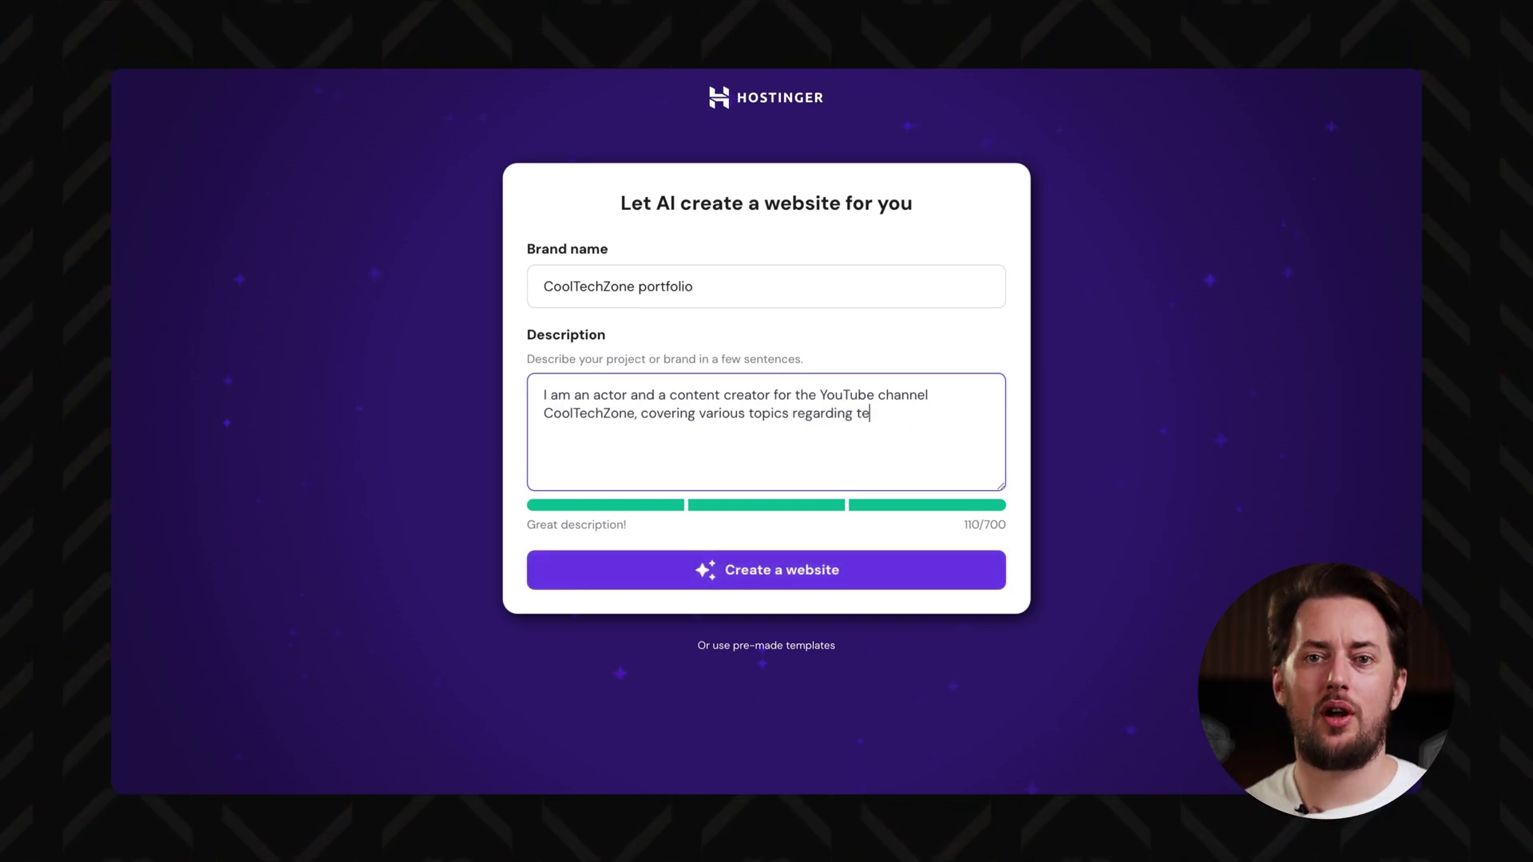
pyautogui.write('ch and cybersecurity ')
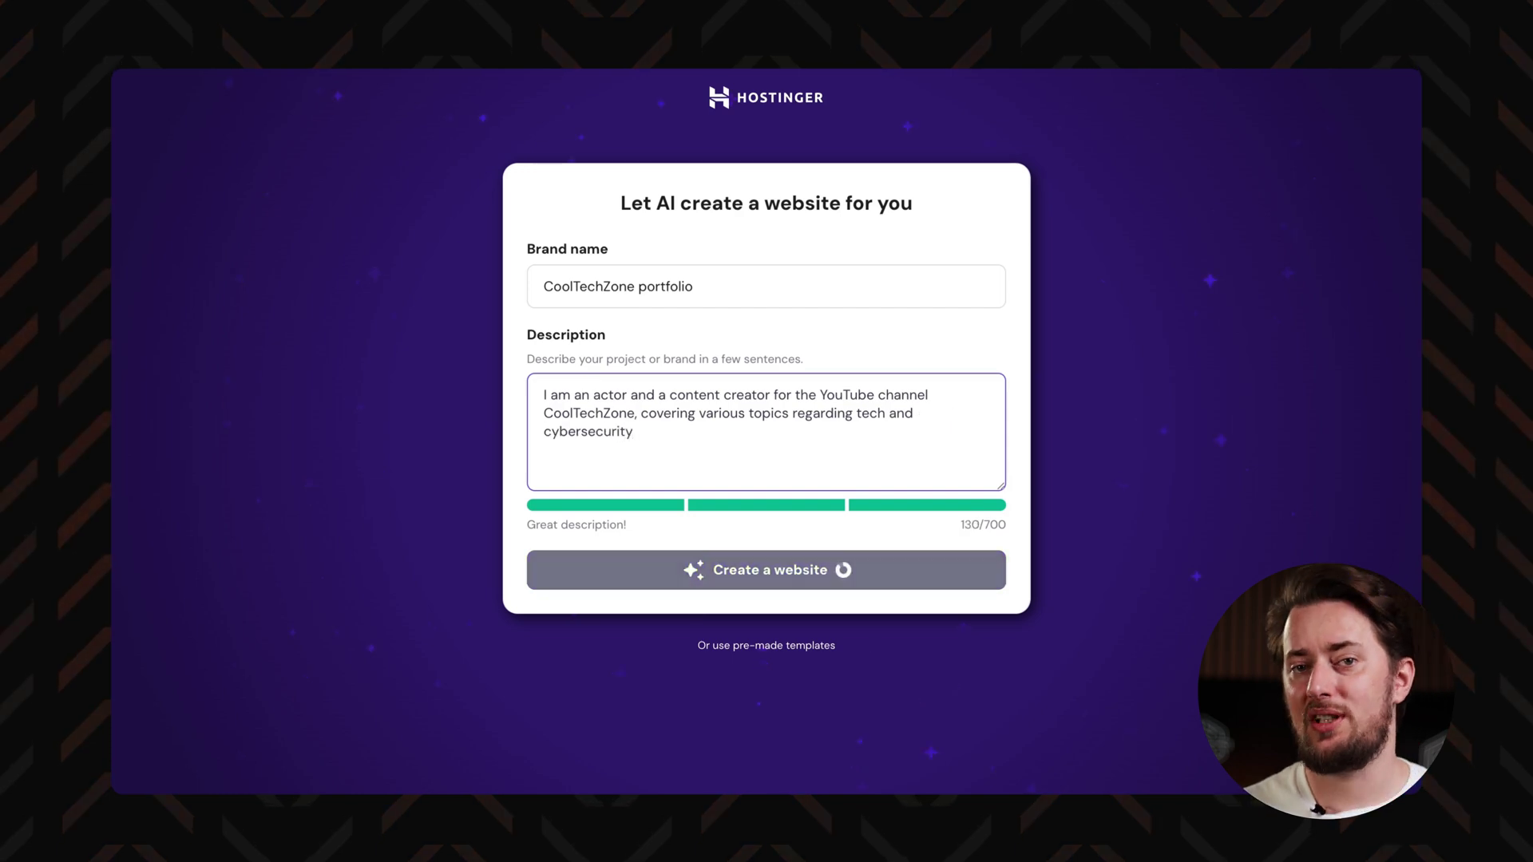
pyautogui.write('software.')
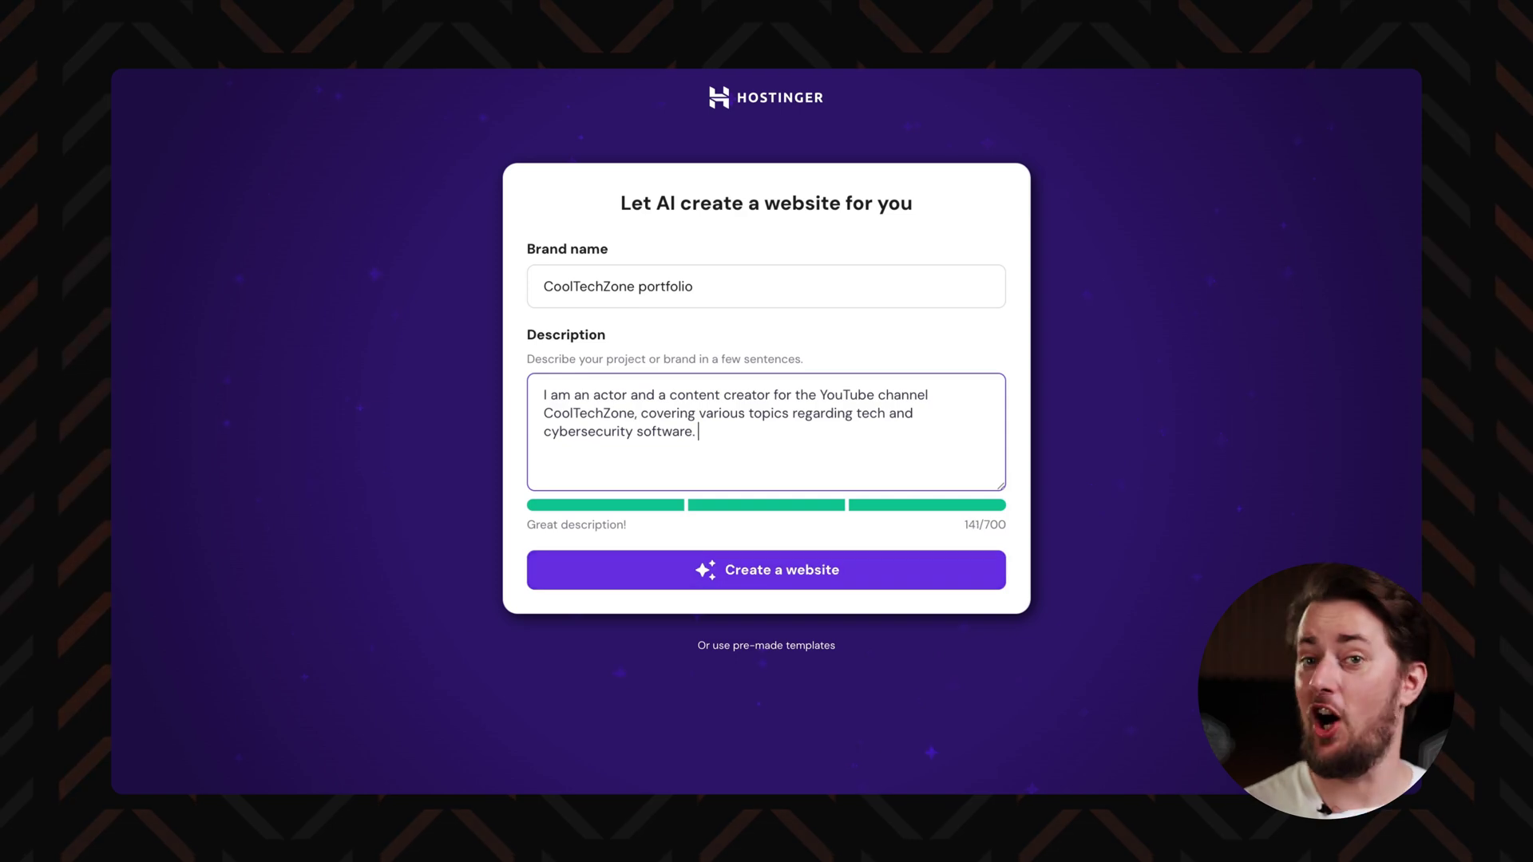
# Generate the CoolTechZone tech and cybersecurity site from the content-creator description
pyautogui.click(770, 569)
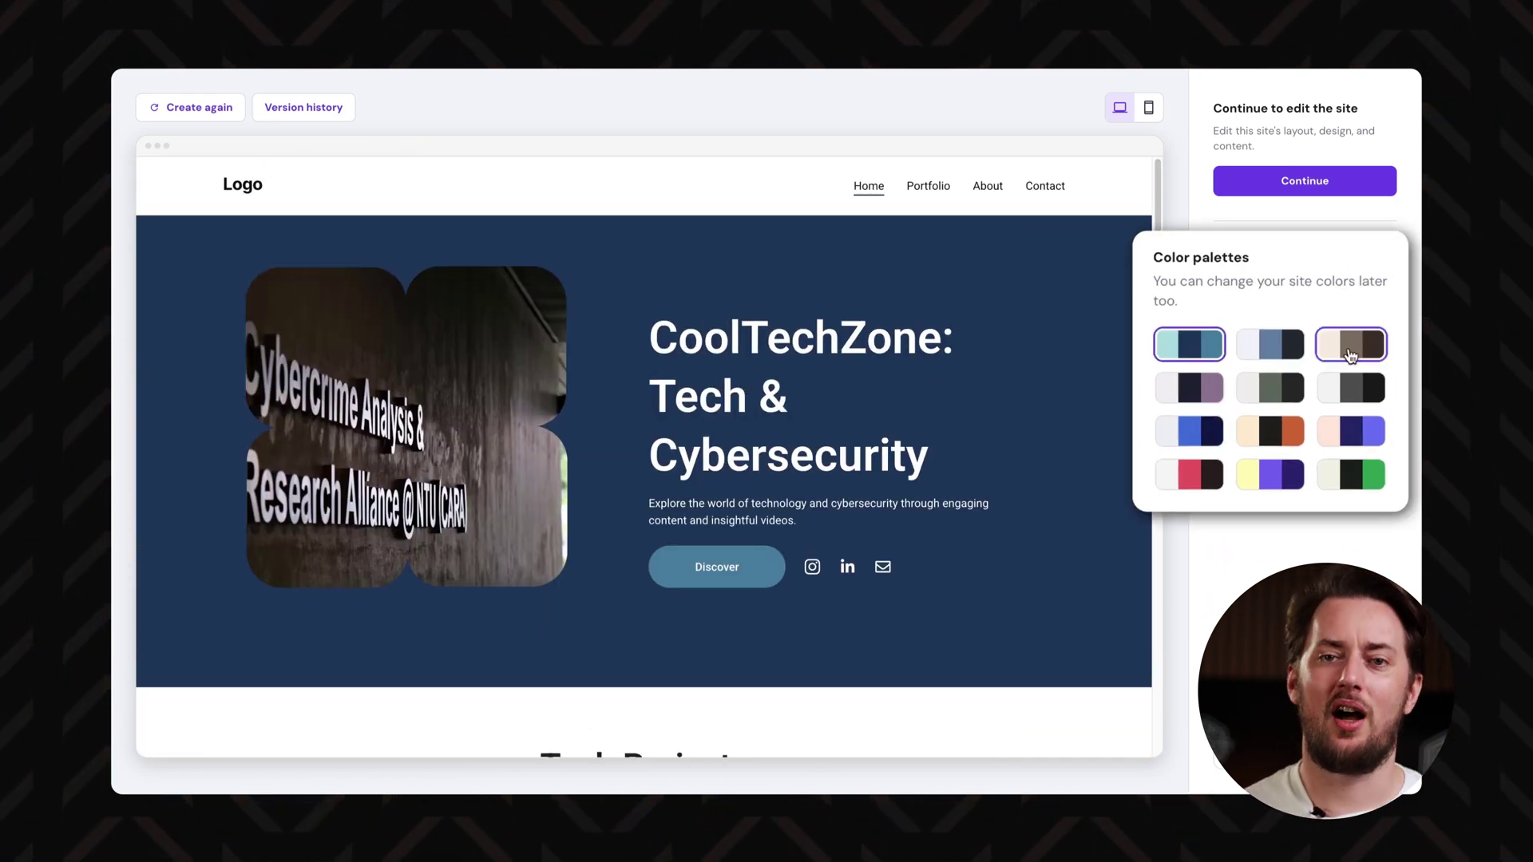
# Try colour palettes on the generated site, starting with dark and orange
pyautogui.click(1285, 444)
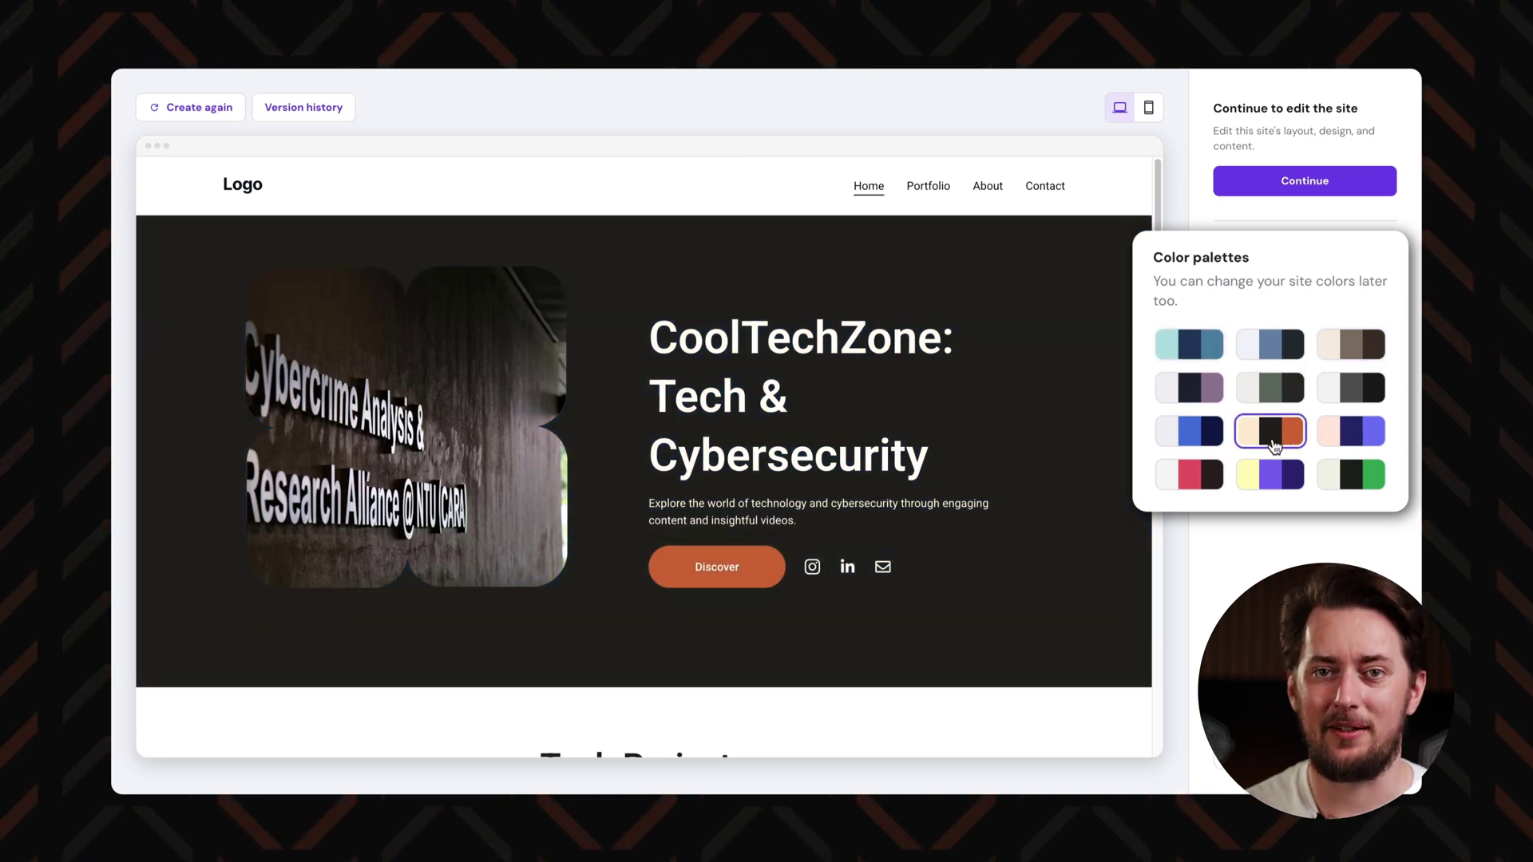
pyautogui.click(1189, 475)
pyautogui.click(1182, 395)
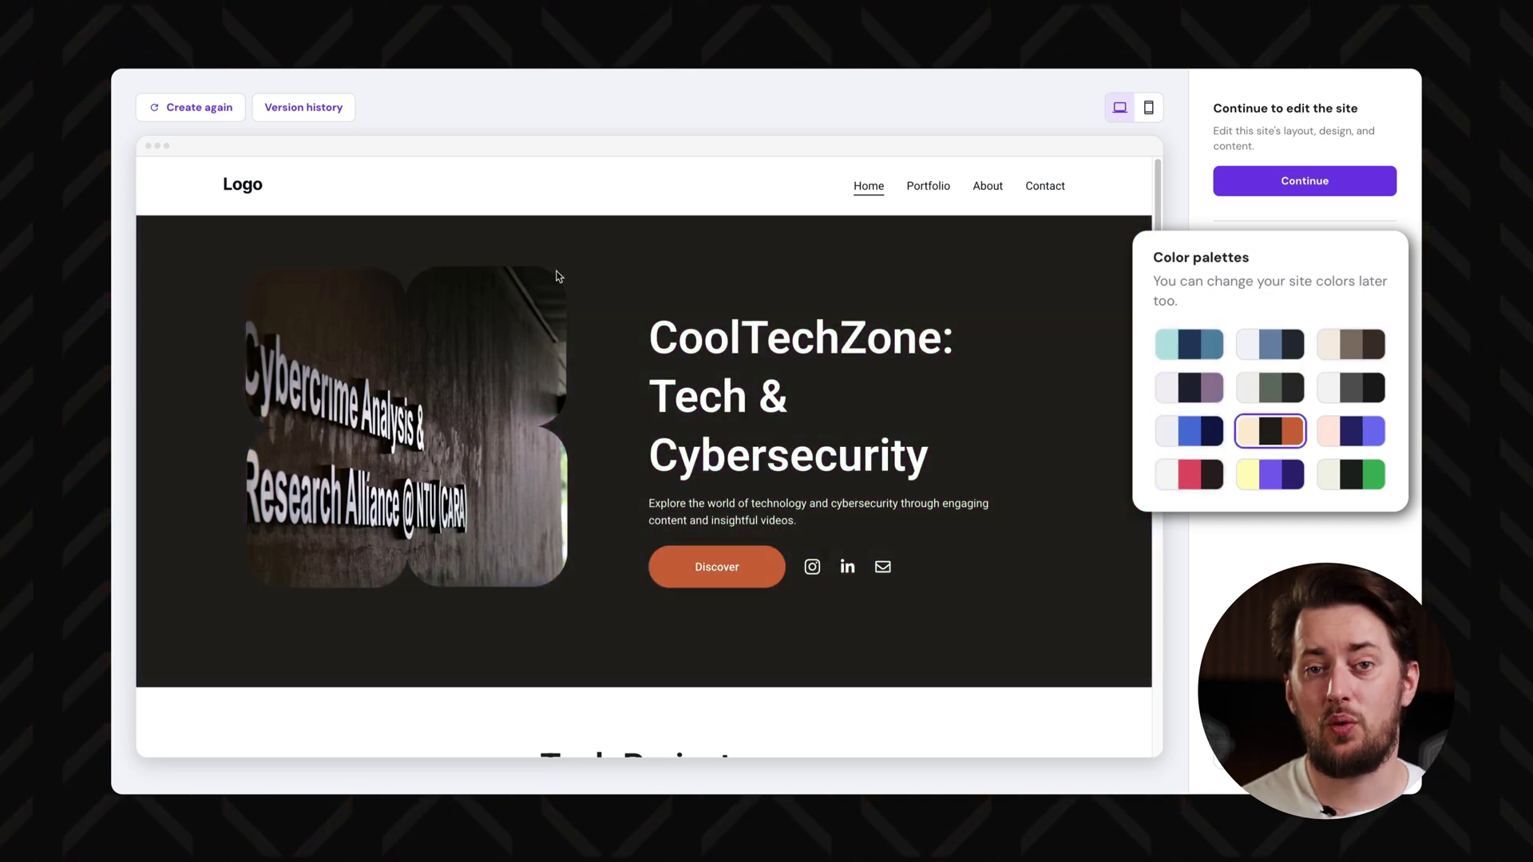
# Regenerate the site from the expanded description and continue into the editor
pyautogui.click(189, 120)
pyautogui.write('cybersecurity software. Owner of a beautiful cat named Mittens')
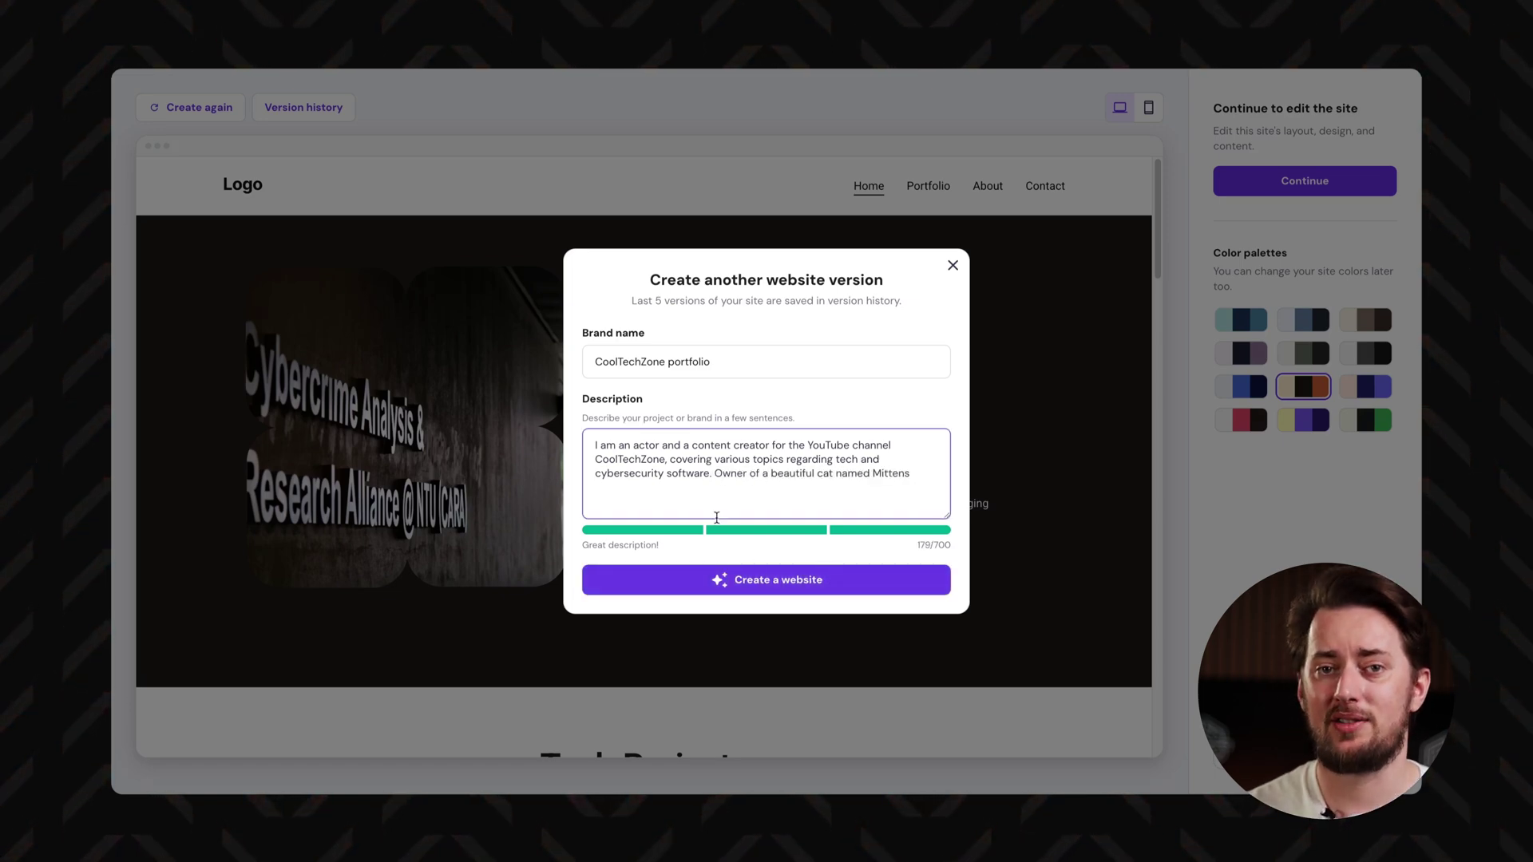
pyautogui.click(766, 580)
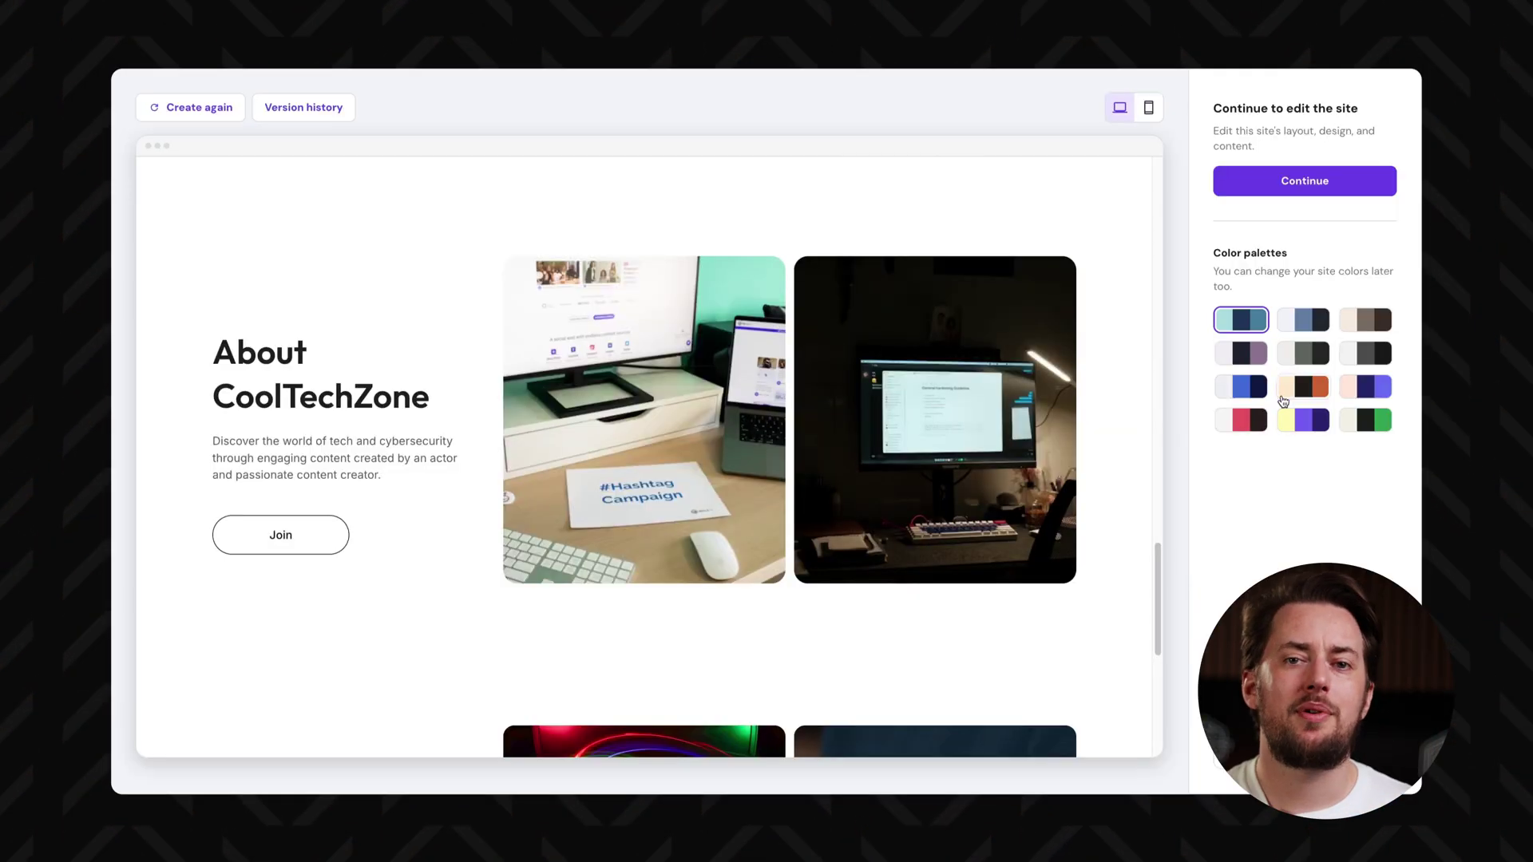
pyautogui.moveTo(1159, 616); pyautogui.dragTo(1161, 208)
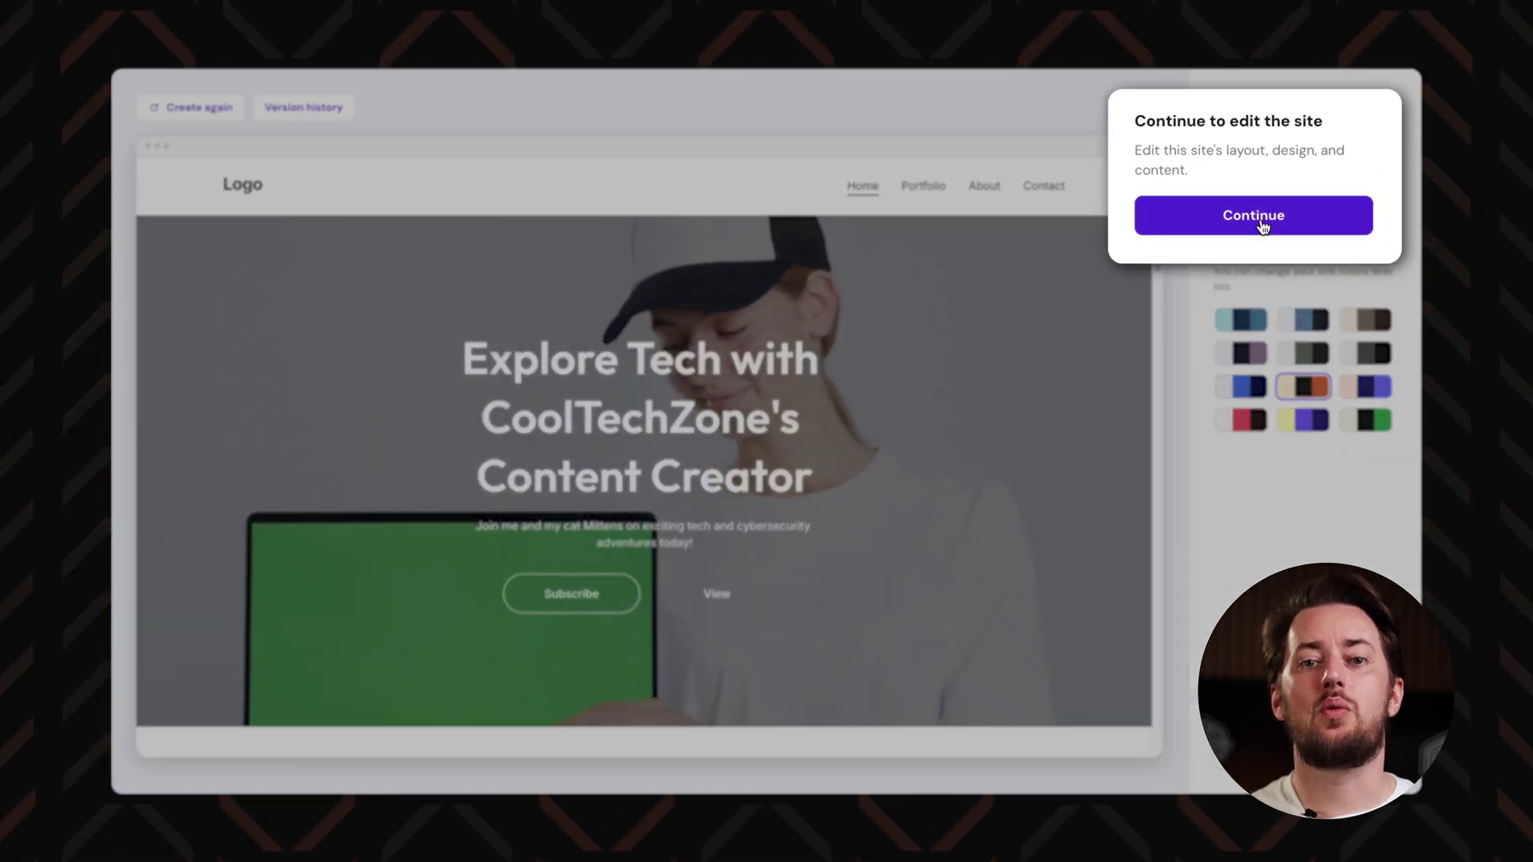
pyautogui.click(1255, 216)
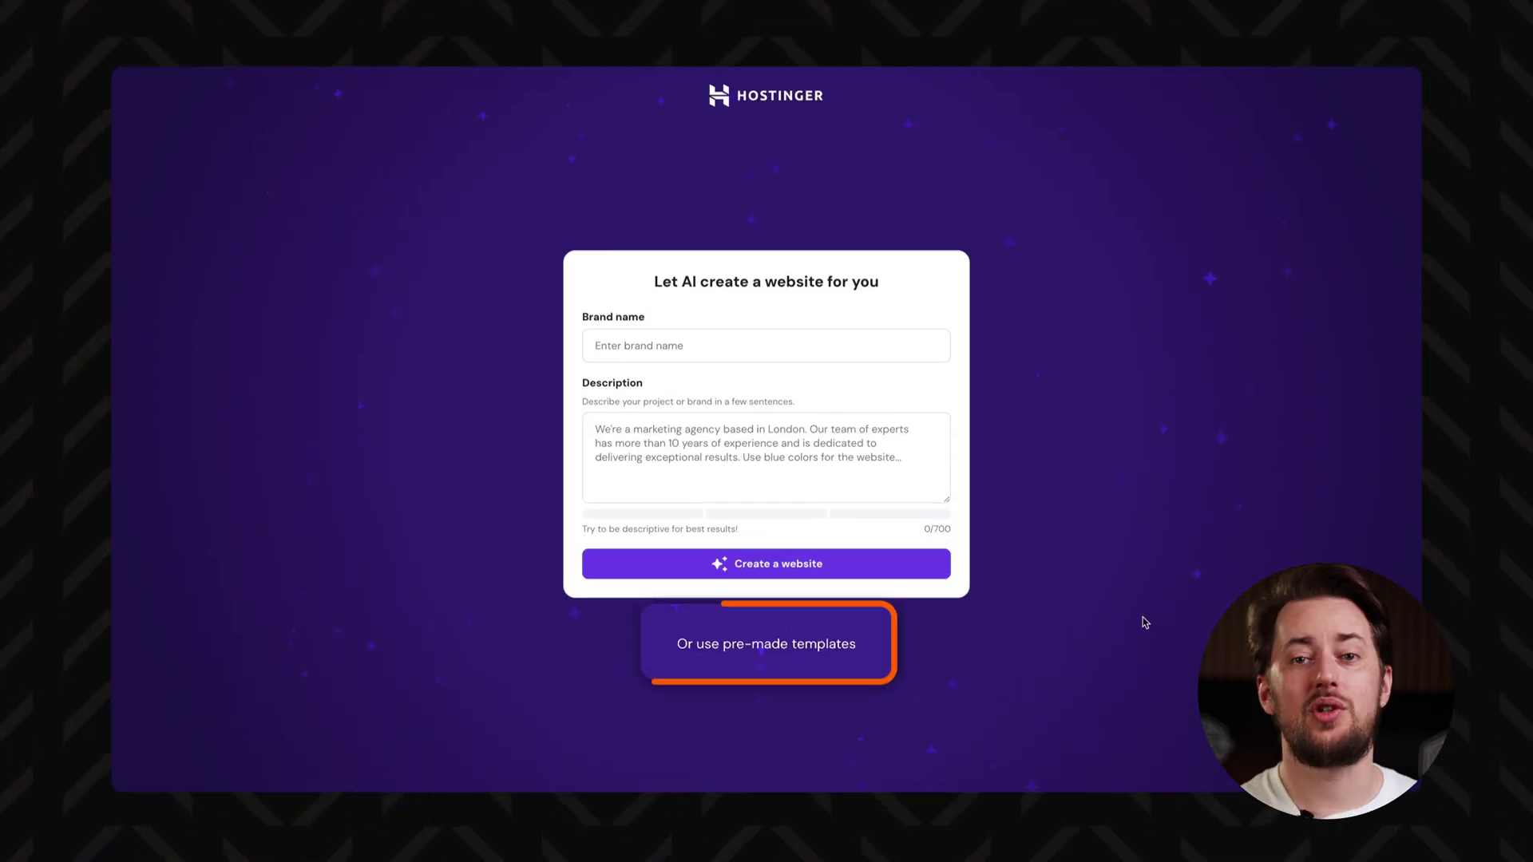
# Browse the pre-made templates gallery and preview the Mina ceramics template
pyautogui.click(794, 659)
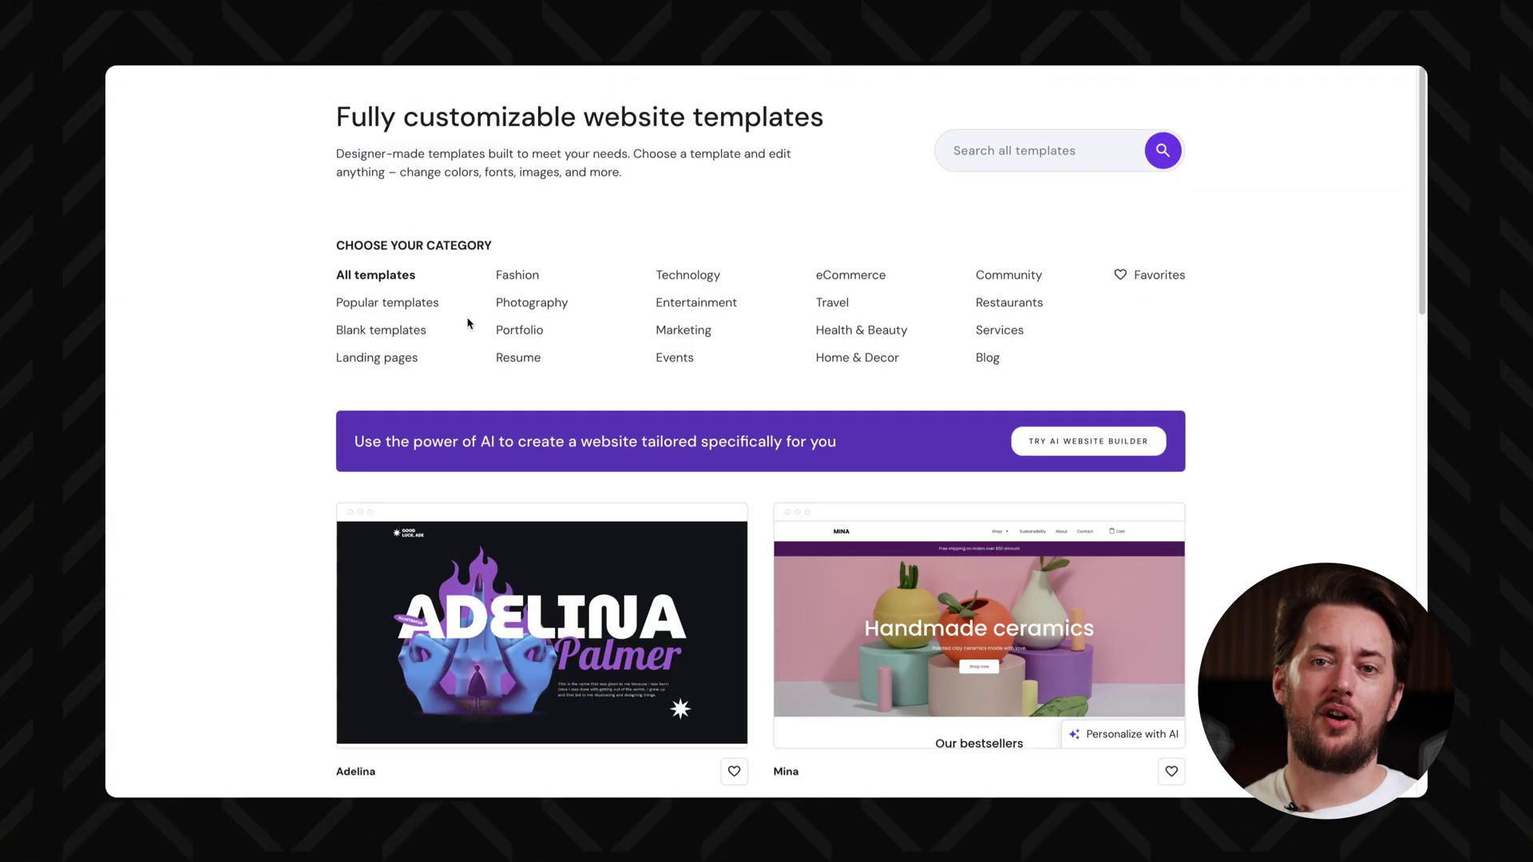
pyautogui.scroll(-2, 1424, 138)
pyautogui.scroll(-3, 1424, 138)
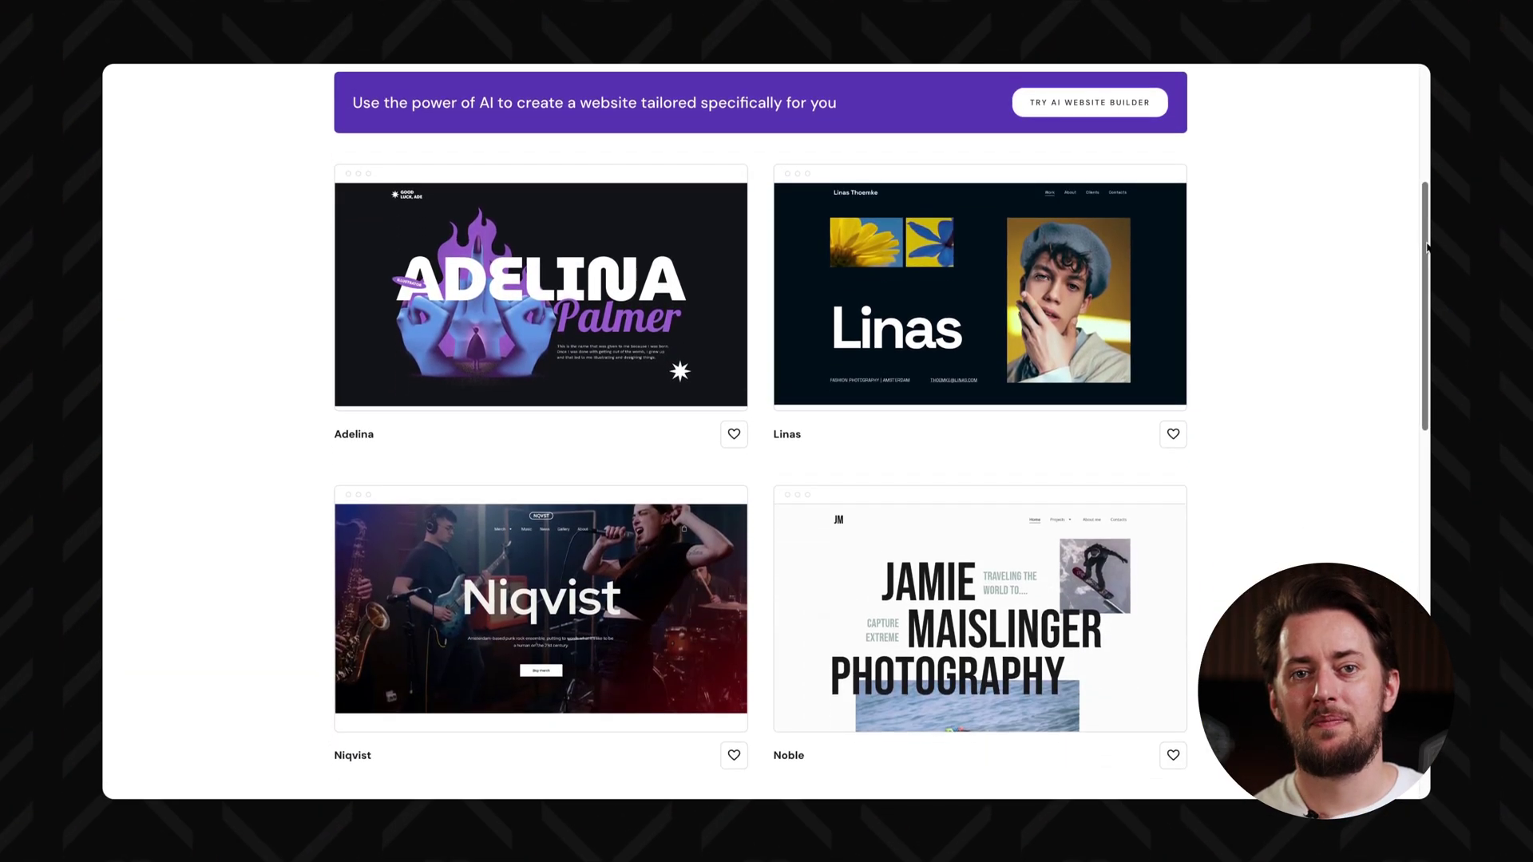
pyautogui.scroll(-3, 1424, 138)
pyautogui.scroll(-5, 1424, 137)
pyautogui.scroll(-2, 767, 431)
pyautogui.scroll(5, 767, 432)
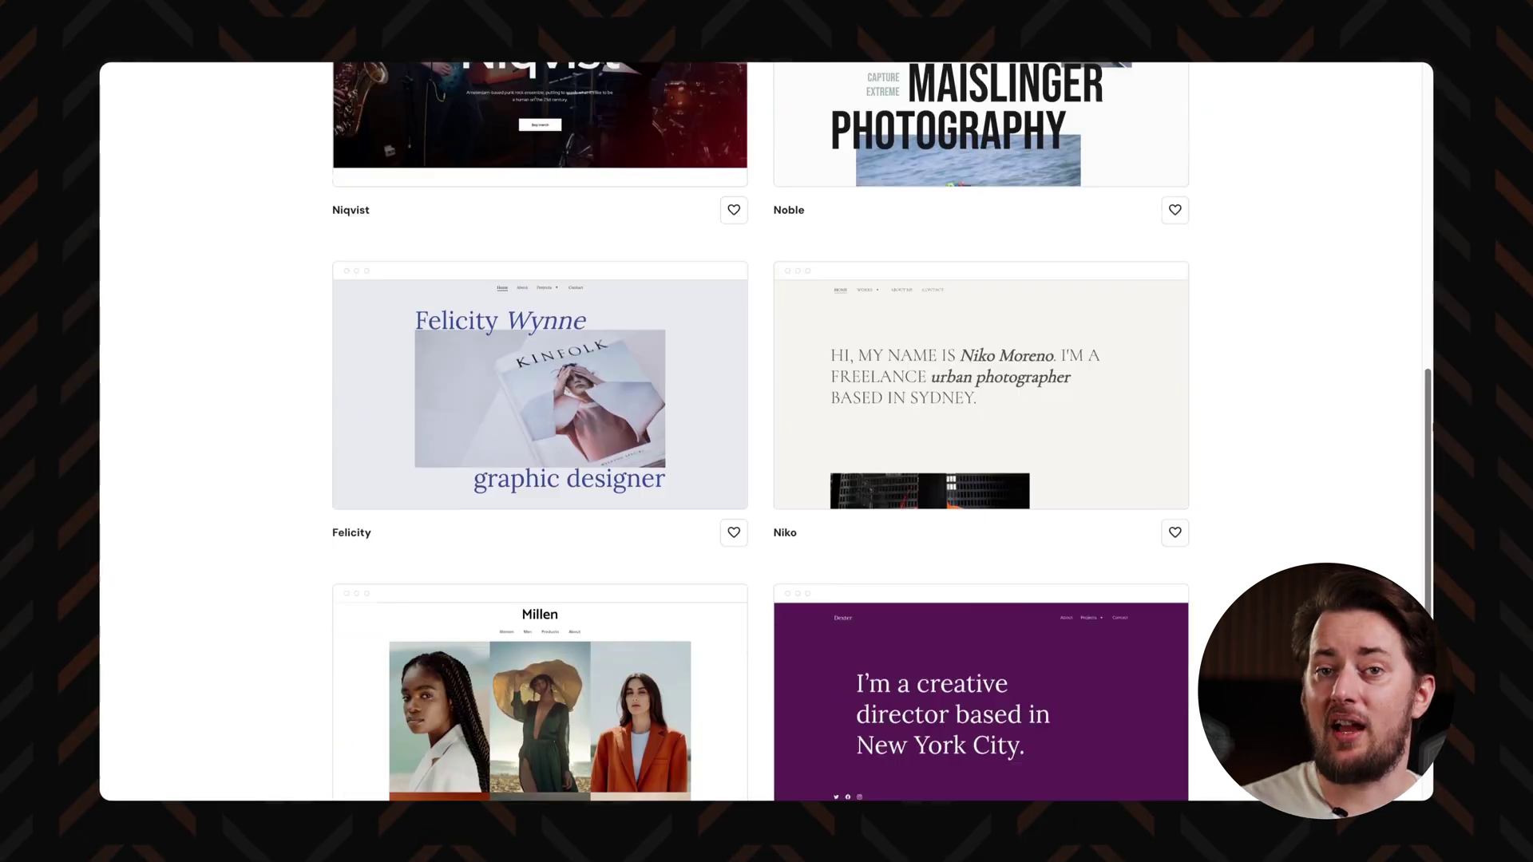
pyautogui.scroll(10, 360, 202)
pyautogui.scroll(1, 359, 202)
pyautogui.scroll(-1, 1238, 283)
pyautogui.scroll(-2, 1239, 283)
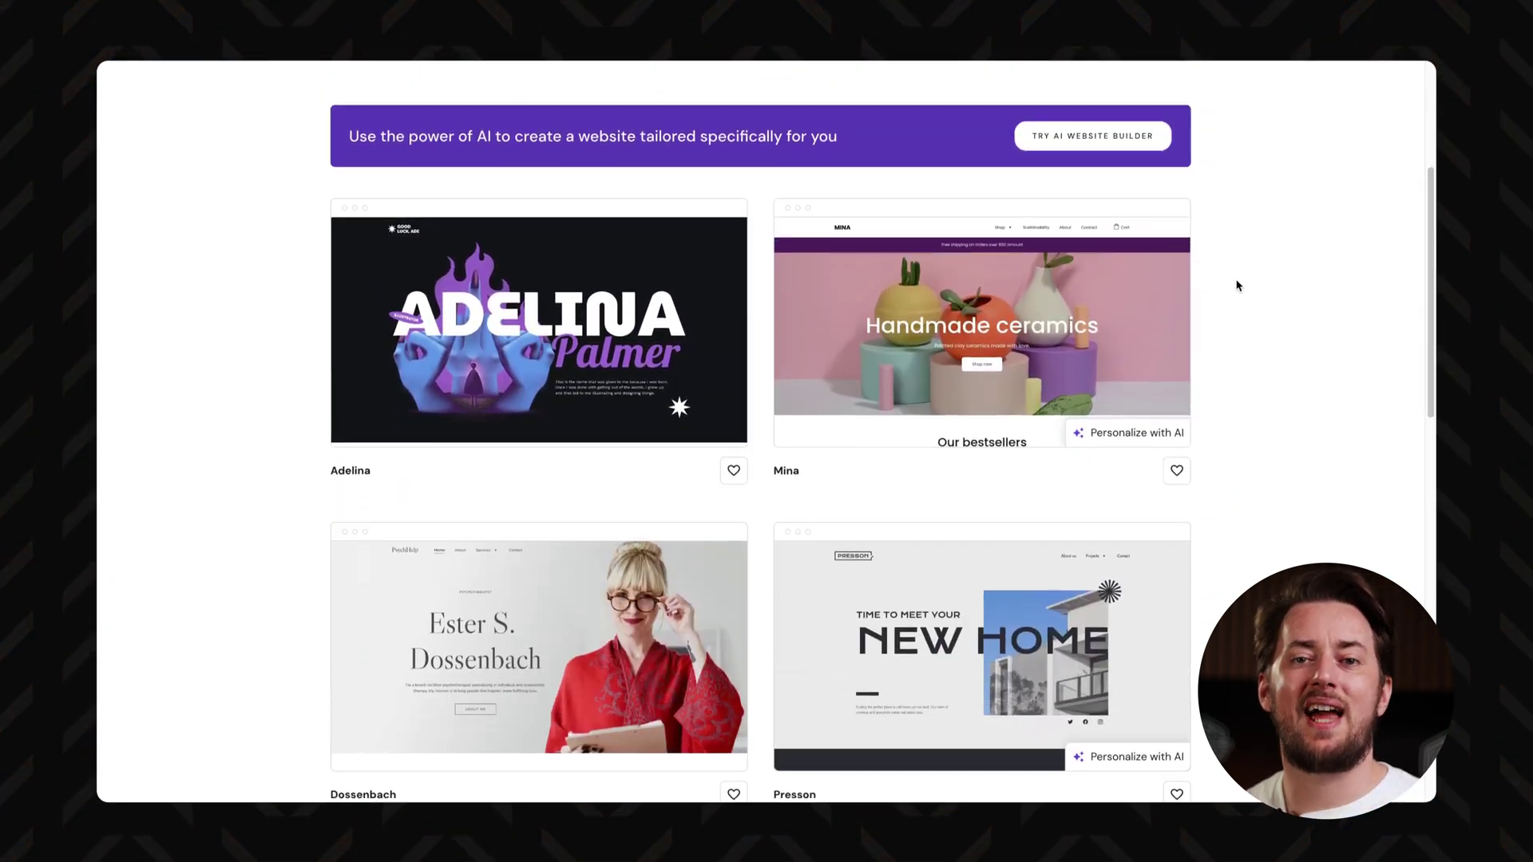
pyautogui.scroll(-1, 1409, 223)
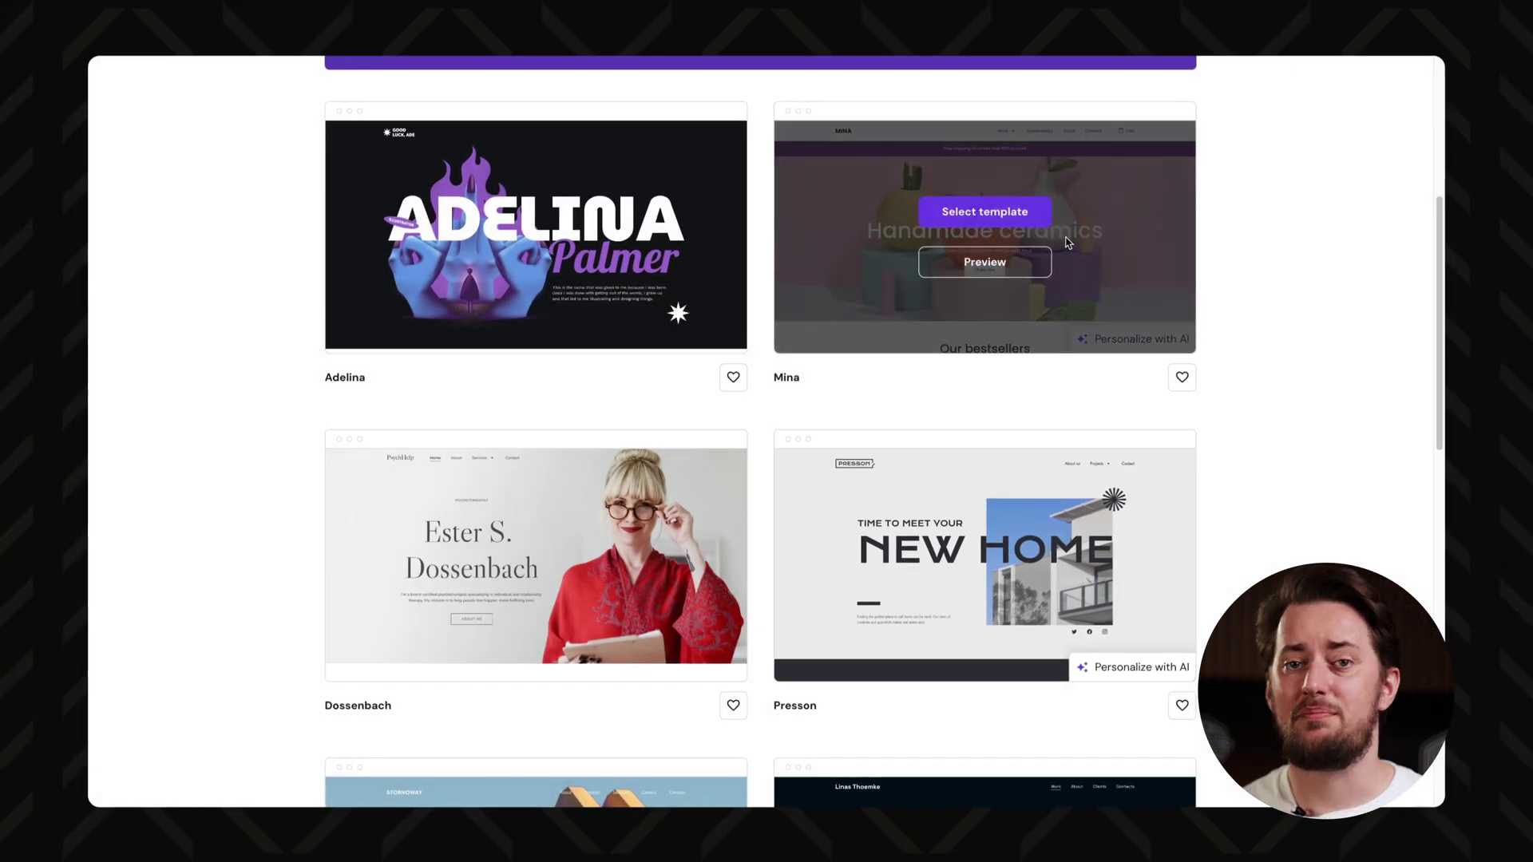
pyautogui.click(1004, 280)
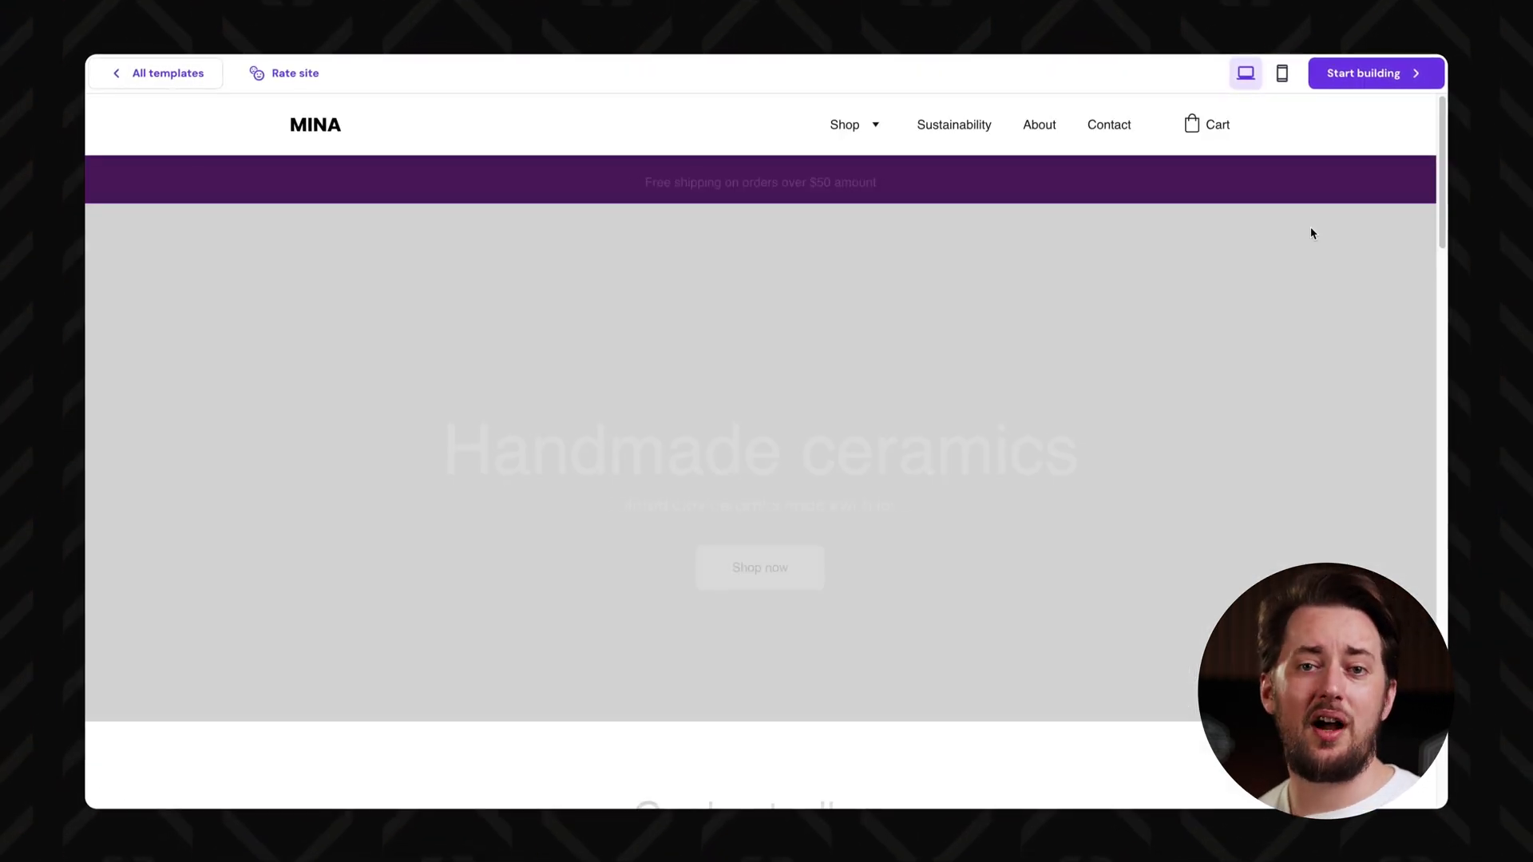
pyautogui.scroll(-2, 1444, 147)
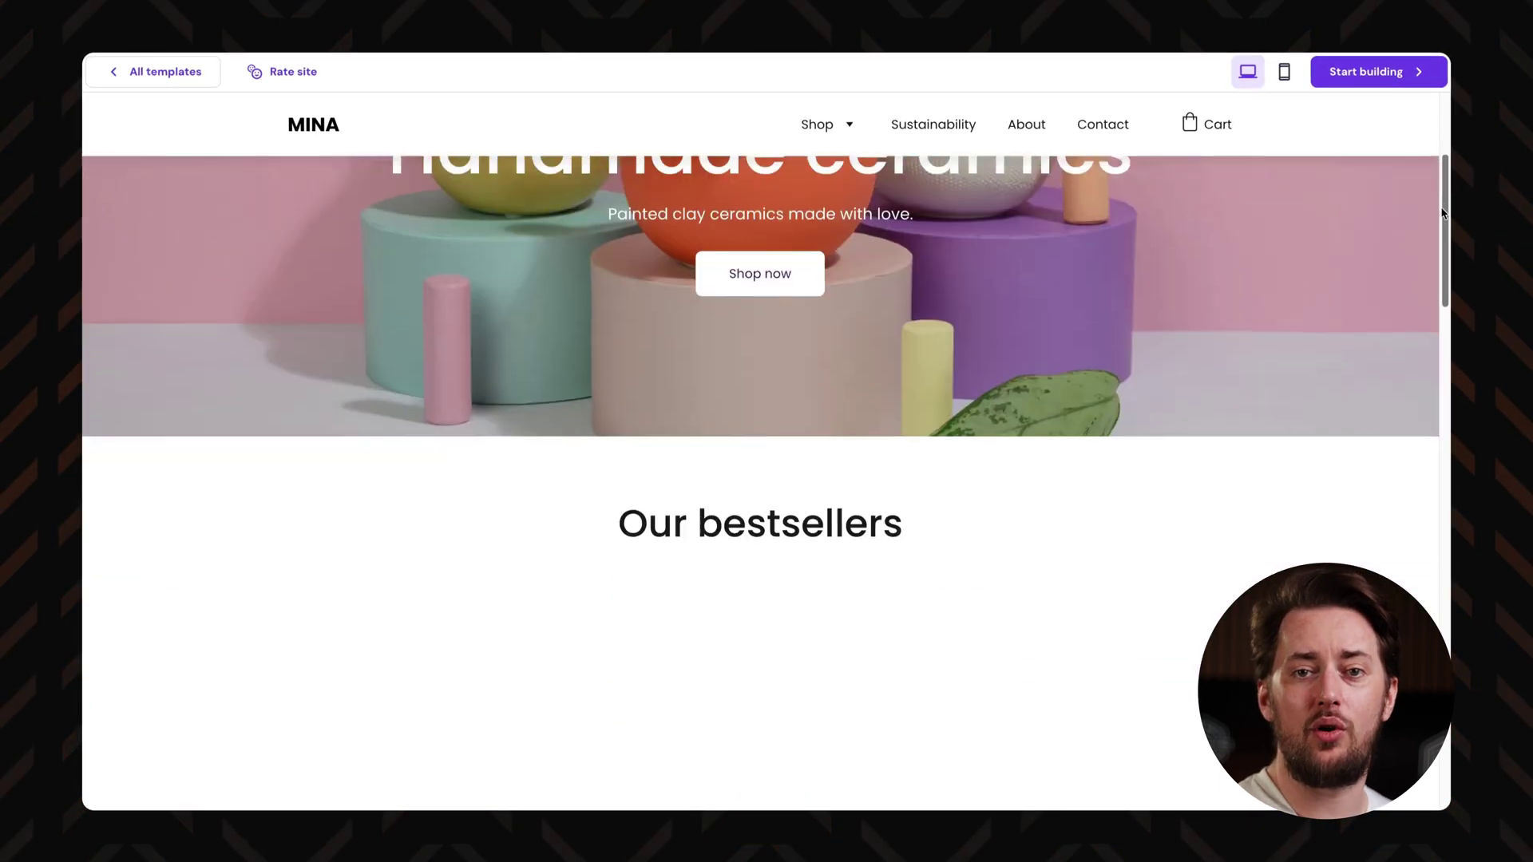
pyautogui.scroll(-3, 1444, 146)
pyautogui.scroll(-1, 1444, 146)
pyautogui.scroll(-3, 1443, 146)
pyautogui.scroll(3, 1302, 224)
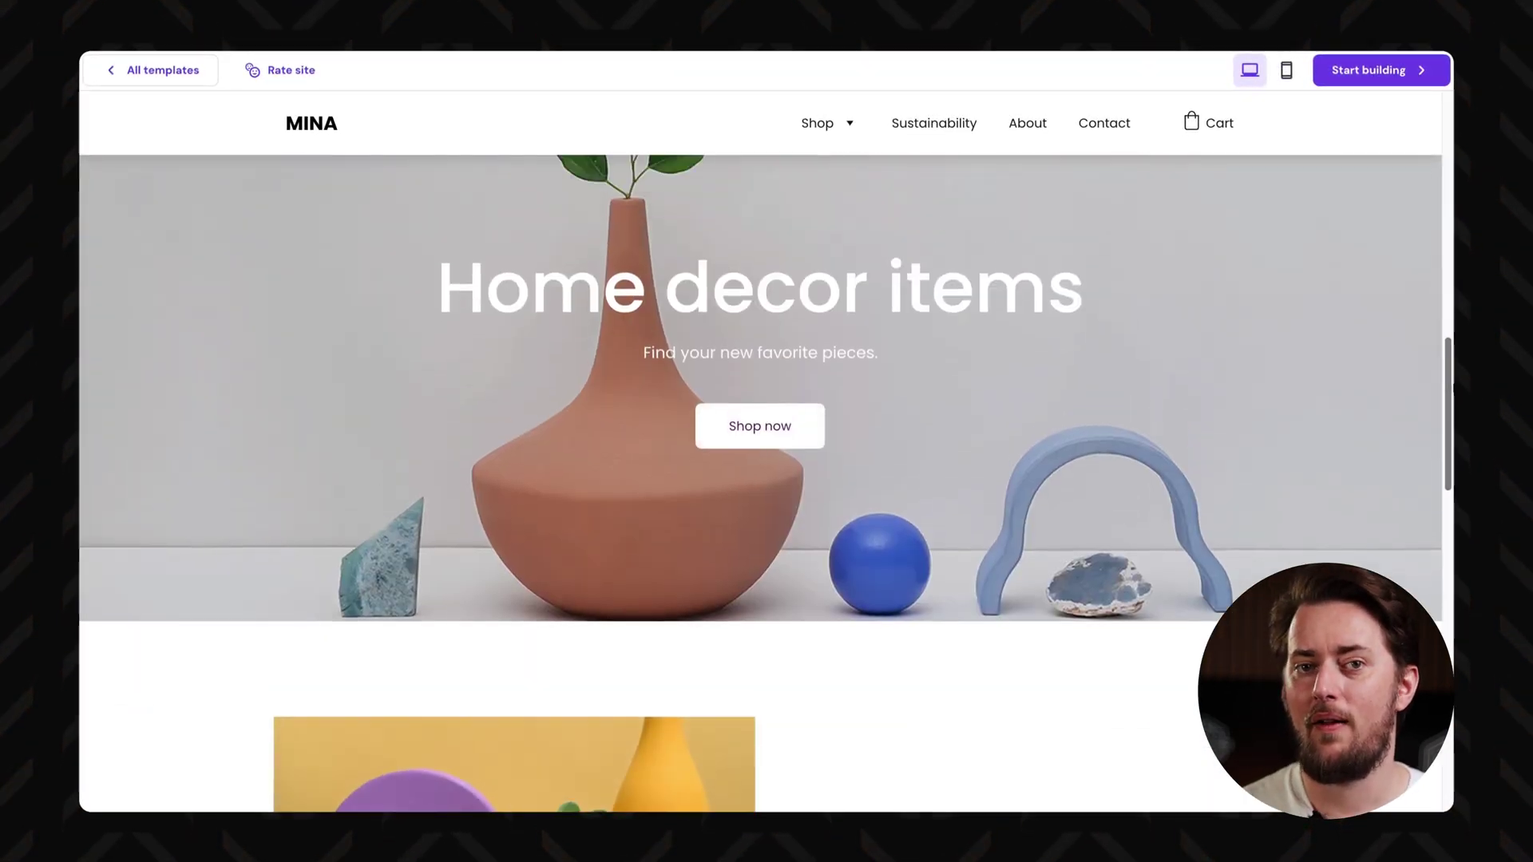
pyautogui.scroll(5, 1302, 224)
pyautogui.scroll(1, 1302, 223)
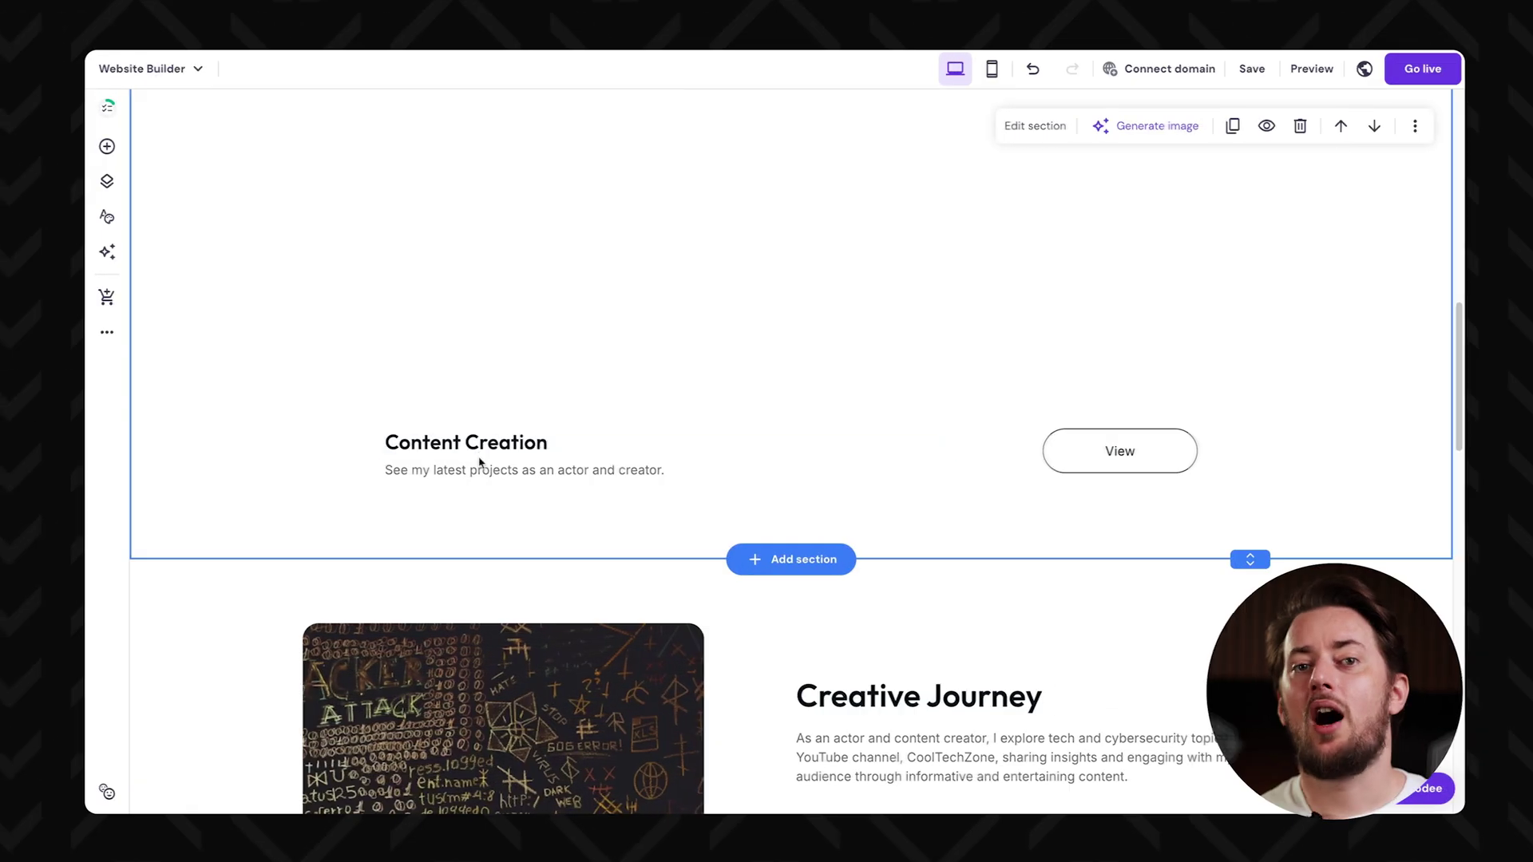
pyautogui.scroll(3, 600, 372)
pyautogui.moveTo(600, 373)
pyautogui.mouseDown()
pyautogui.moveTo(623, 700)
pyautogui.moveTo(621, 541)
pyautogui.mouseUp()
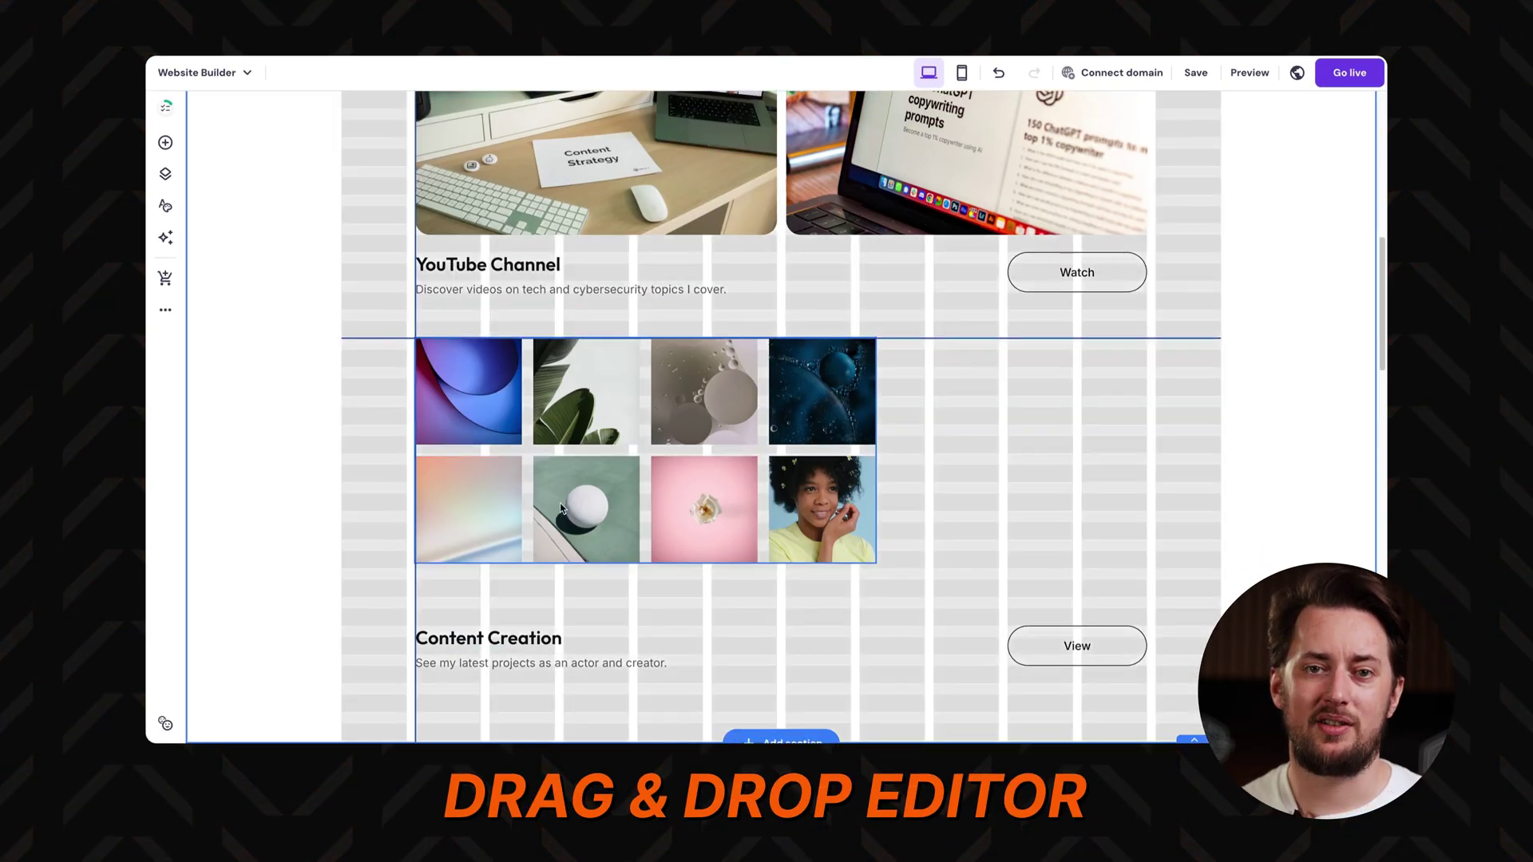
# Move the Content Creation heading and project description up under the gallery
pyautogui.click(504, 639)
pyautogui.moveTo(504, 638); pyautogui.dragTo(543, 592)
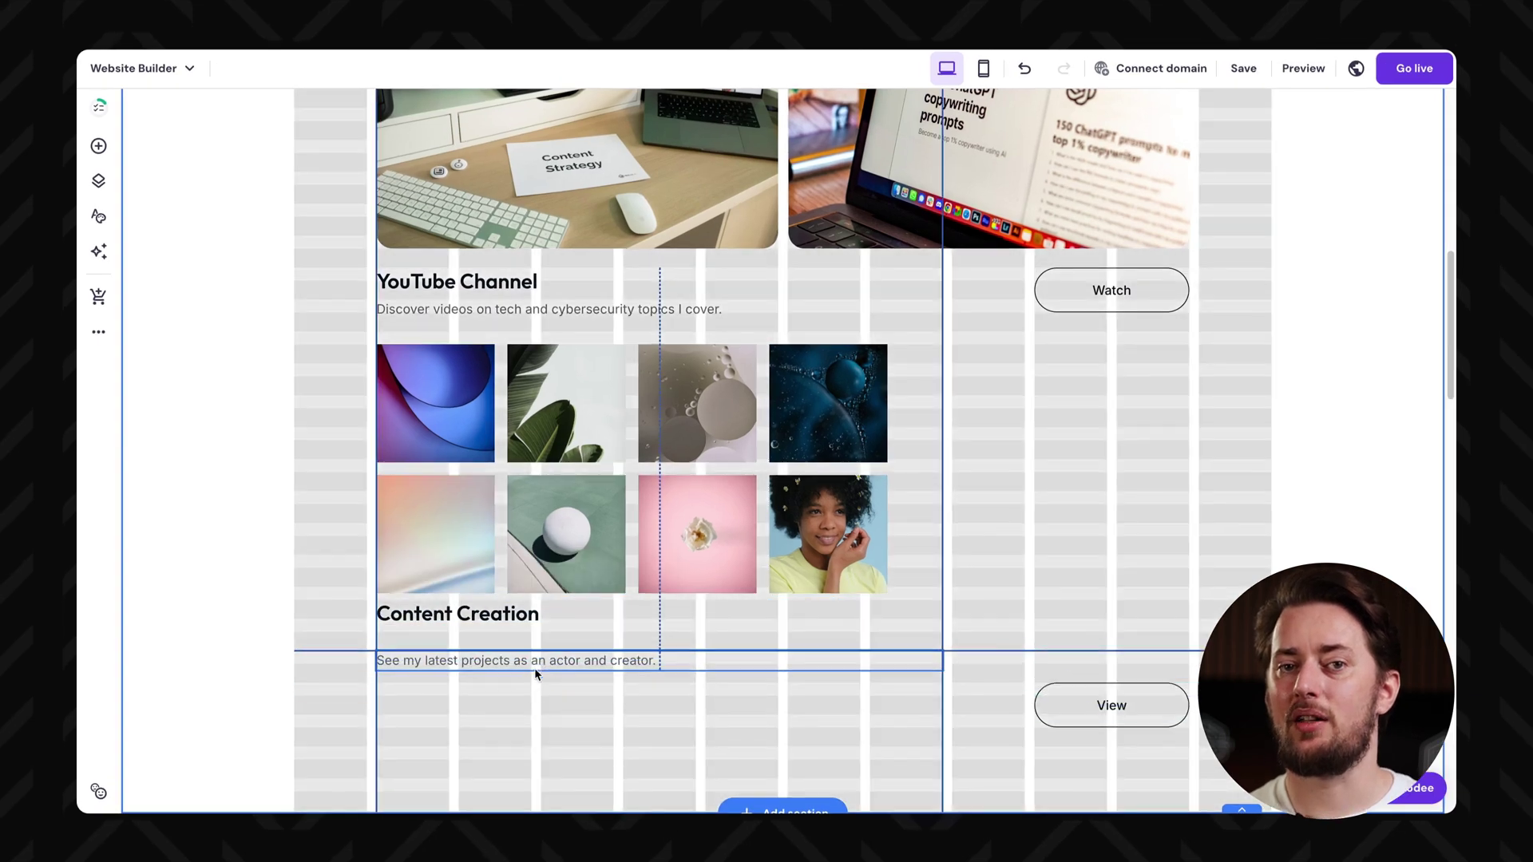
pyautogui.moveTo(534, 741); pyautogui.dragTo(541, 639)
# Try a masonry layout in Gallery settings, then revert to grid
pyautogui.click(747, 481)
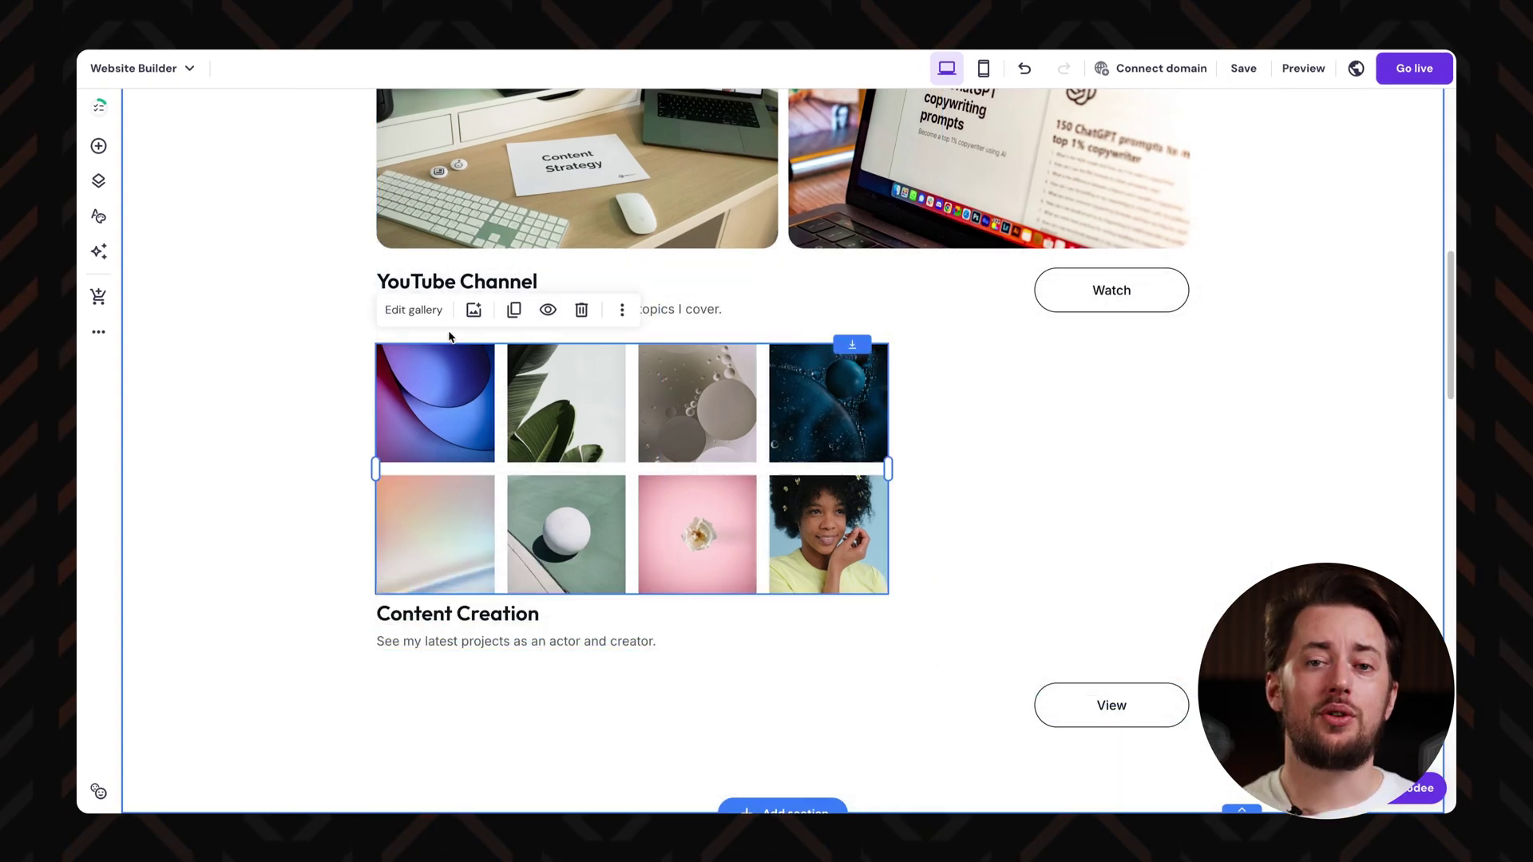
pyautogui.click(617, 309)
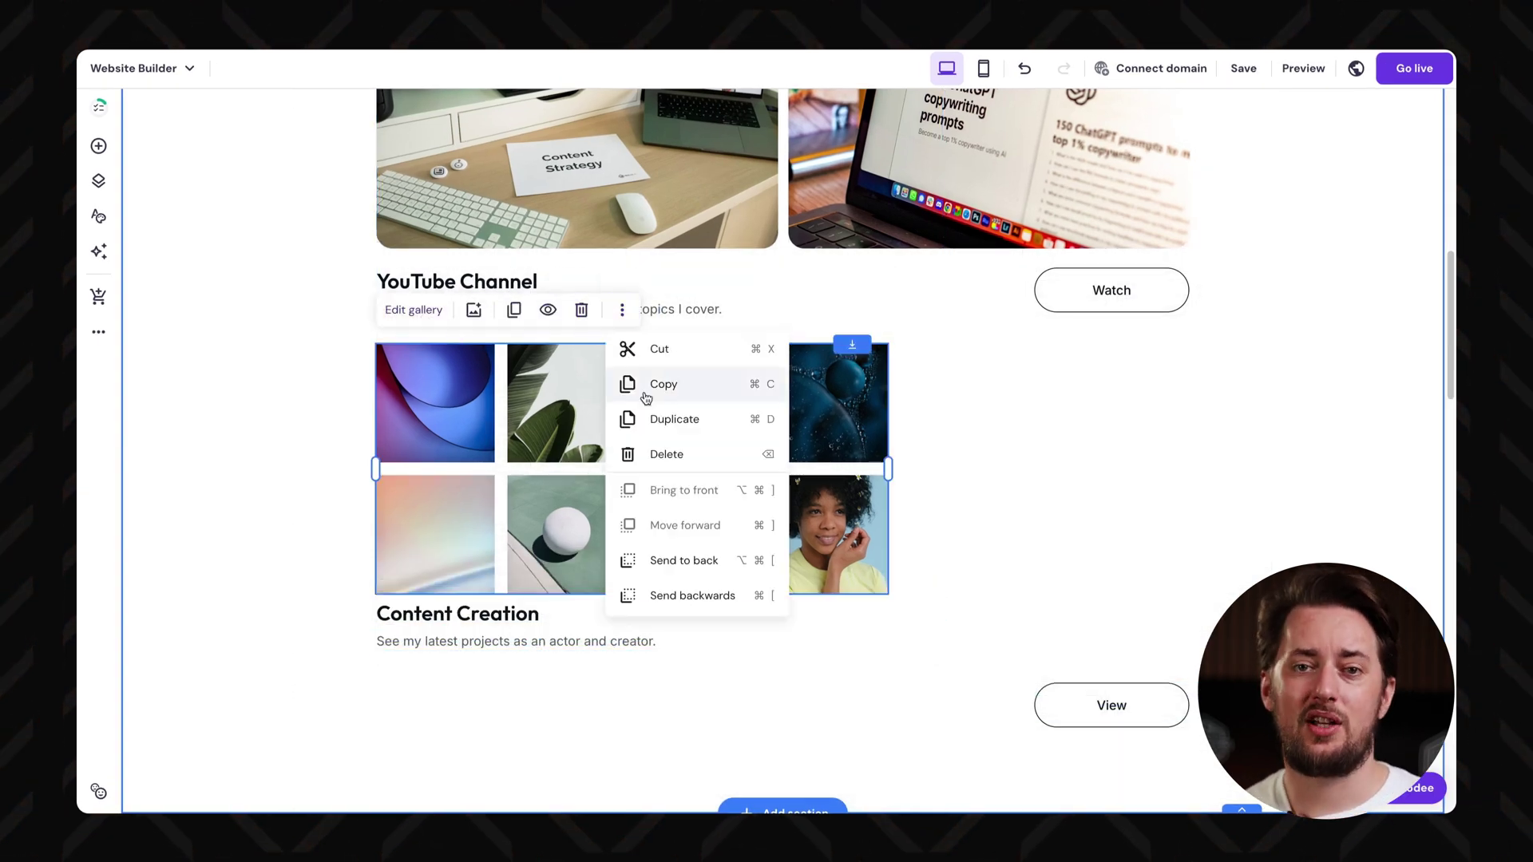
pyautogui.click(432, 309)
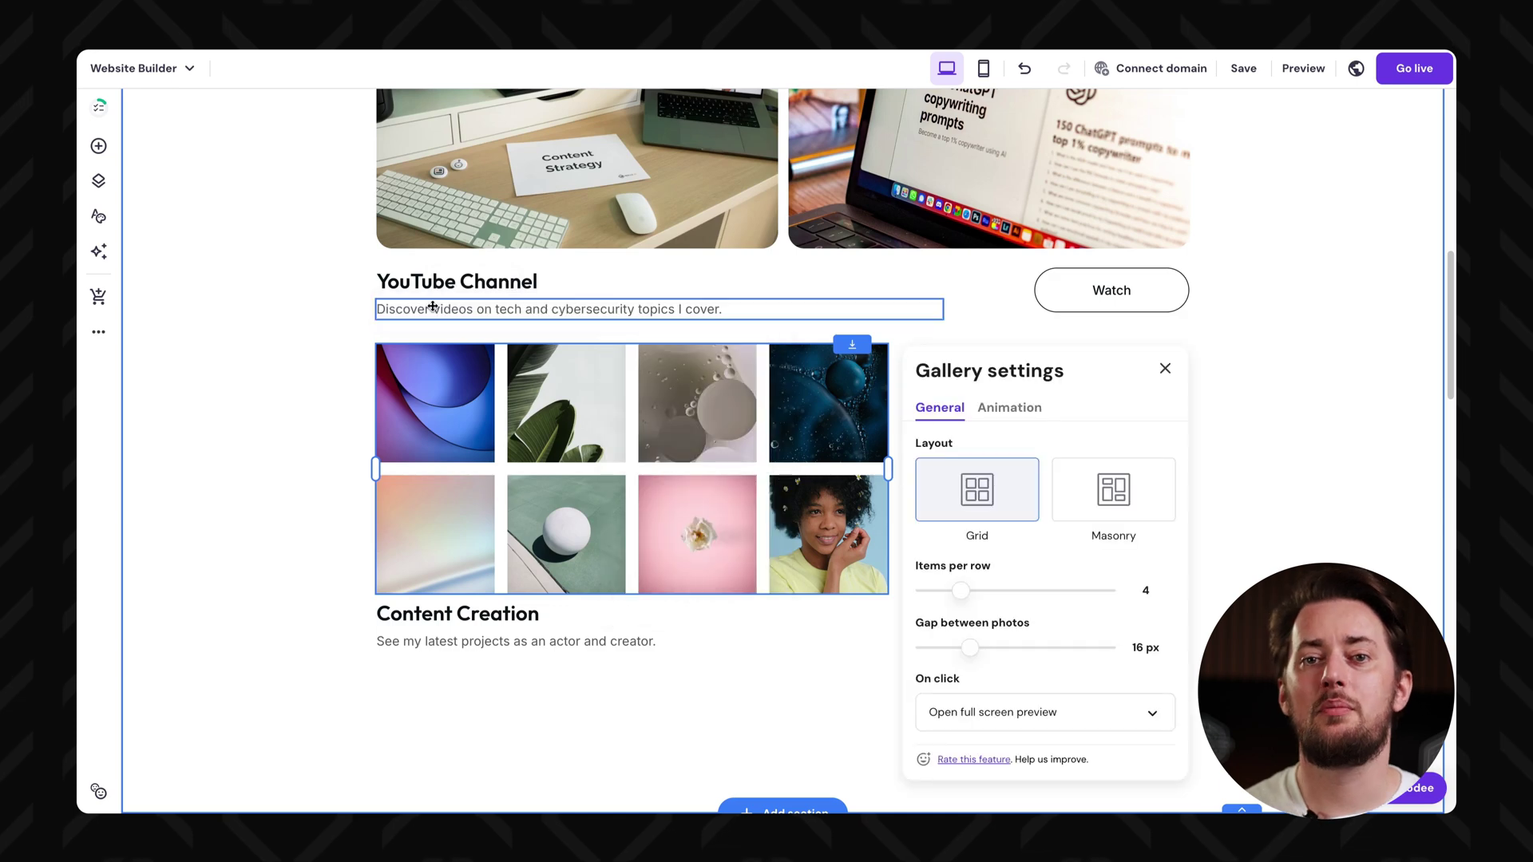
pyautogui.click(1102, 483)
pyautogui.click(995, 485)
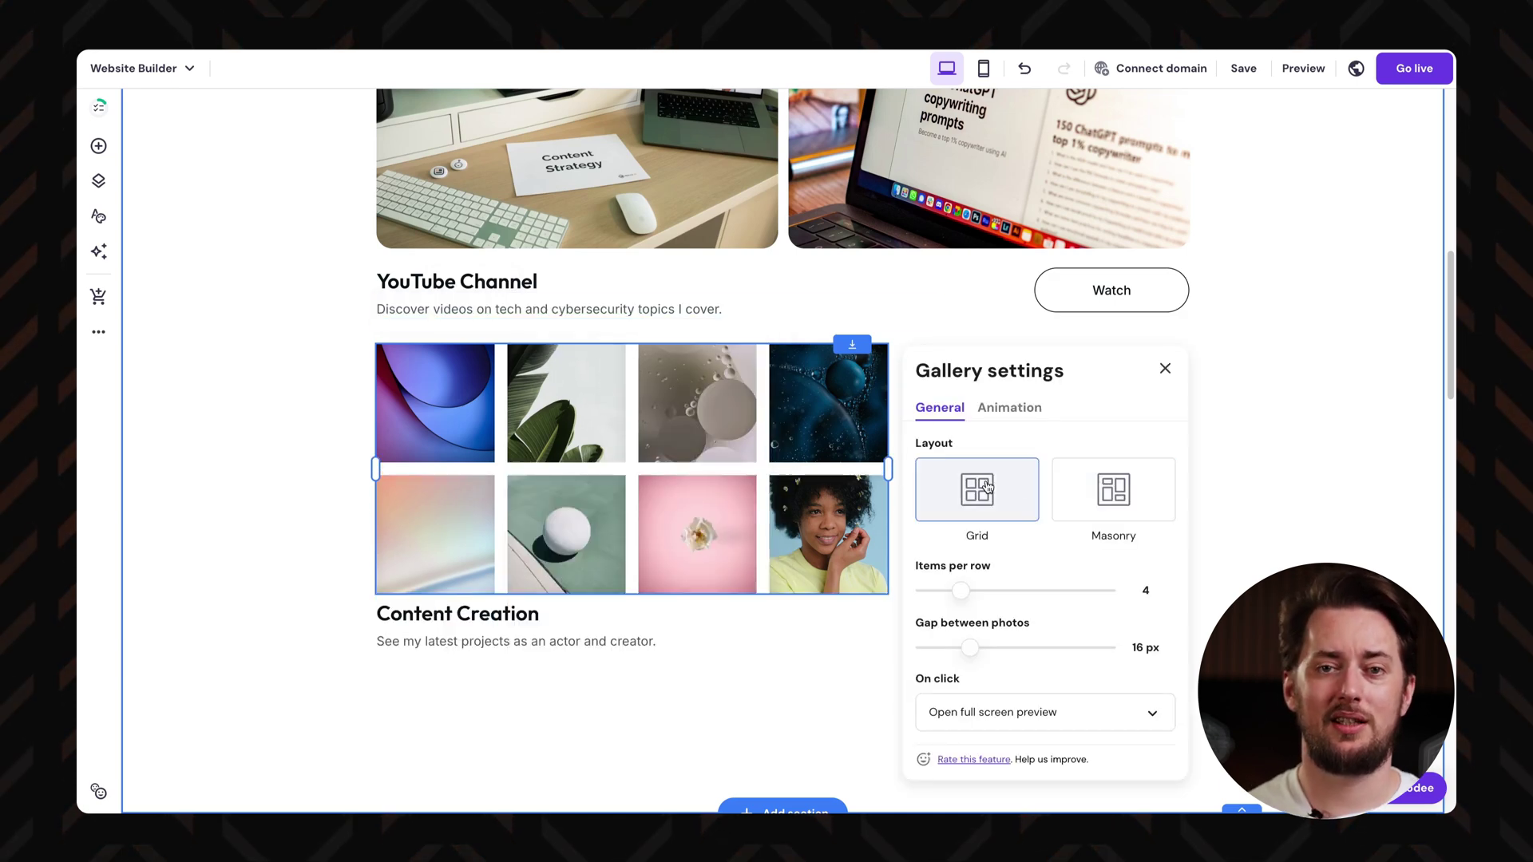
# Add a Gallery element below the YouTube Channel text
pyautogui.click(99, 145)
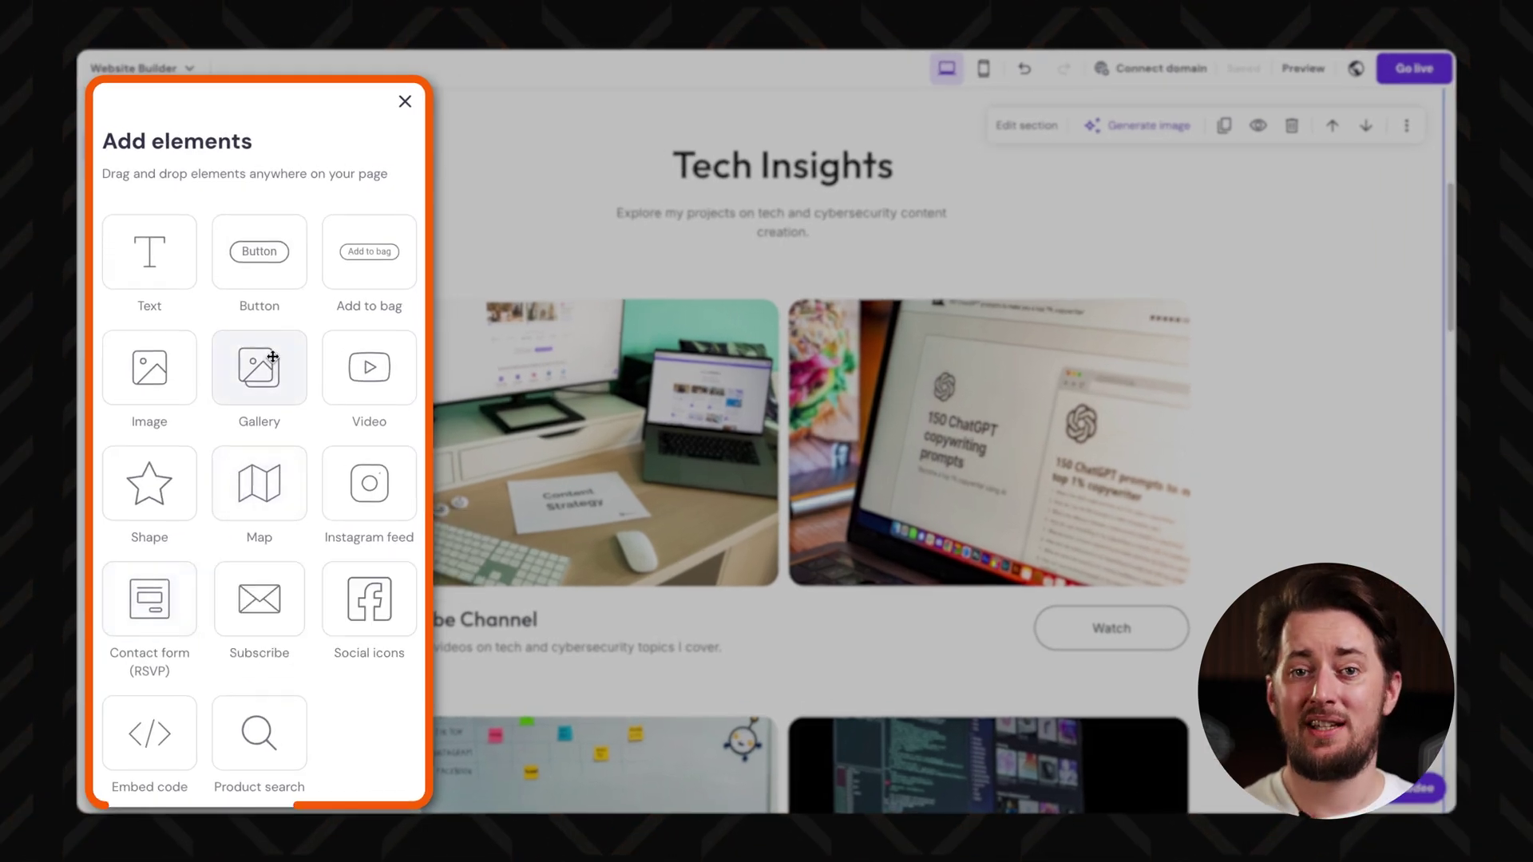
pyautogui.moveTo(274, 357); pyautogui.dragTo(468, 320)
pyautogui.moveTo(696, 287); pyautogui.dragTo(800, 475)
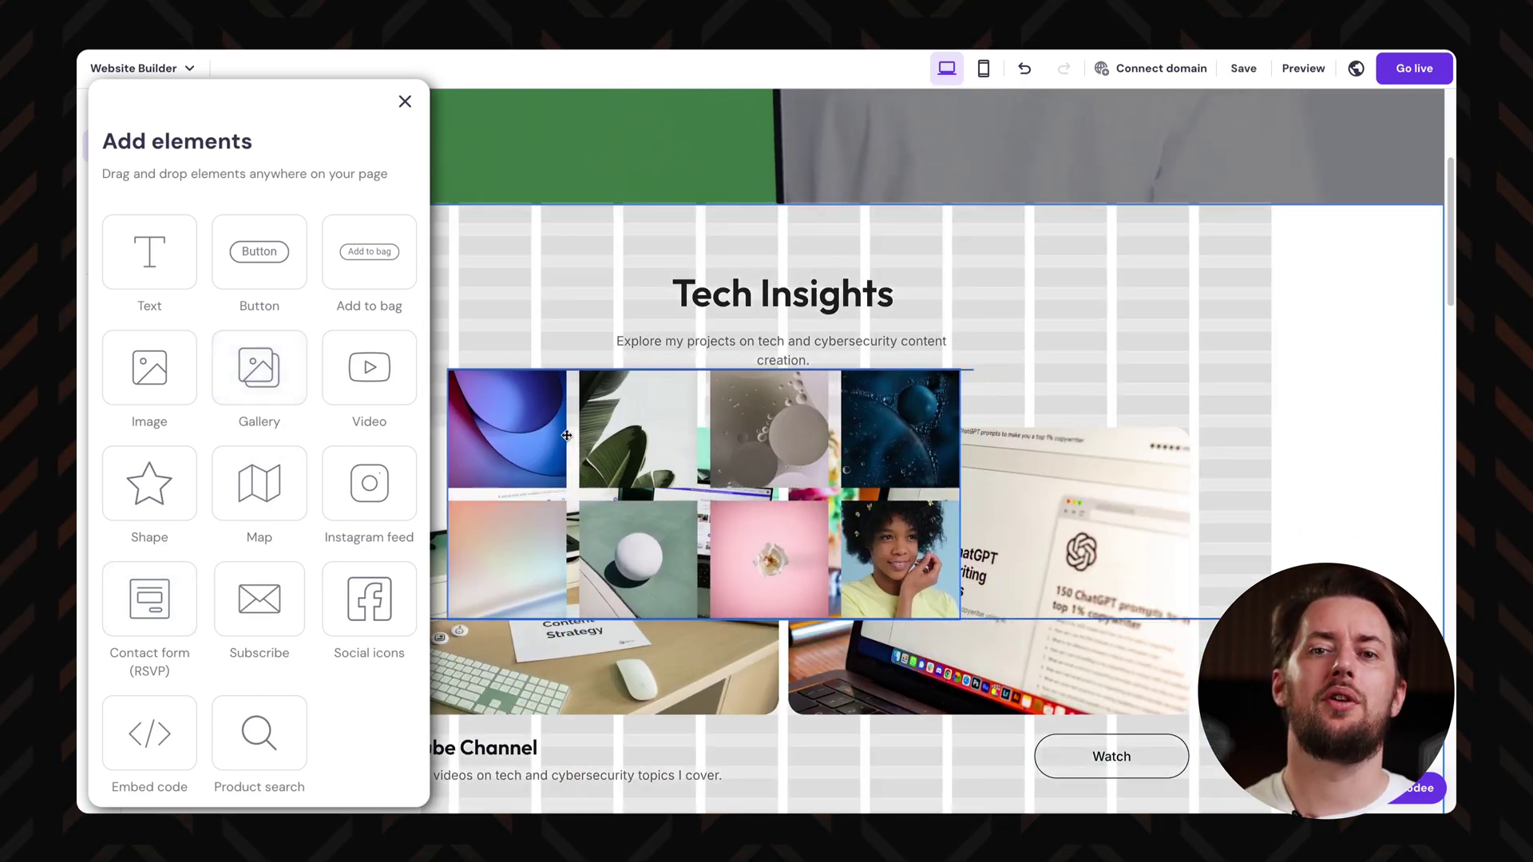
pyautogui.moveTo(799, 475); pyautogui.dragTo(907, 399)
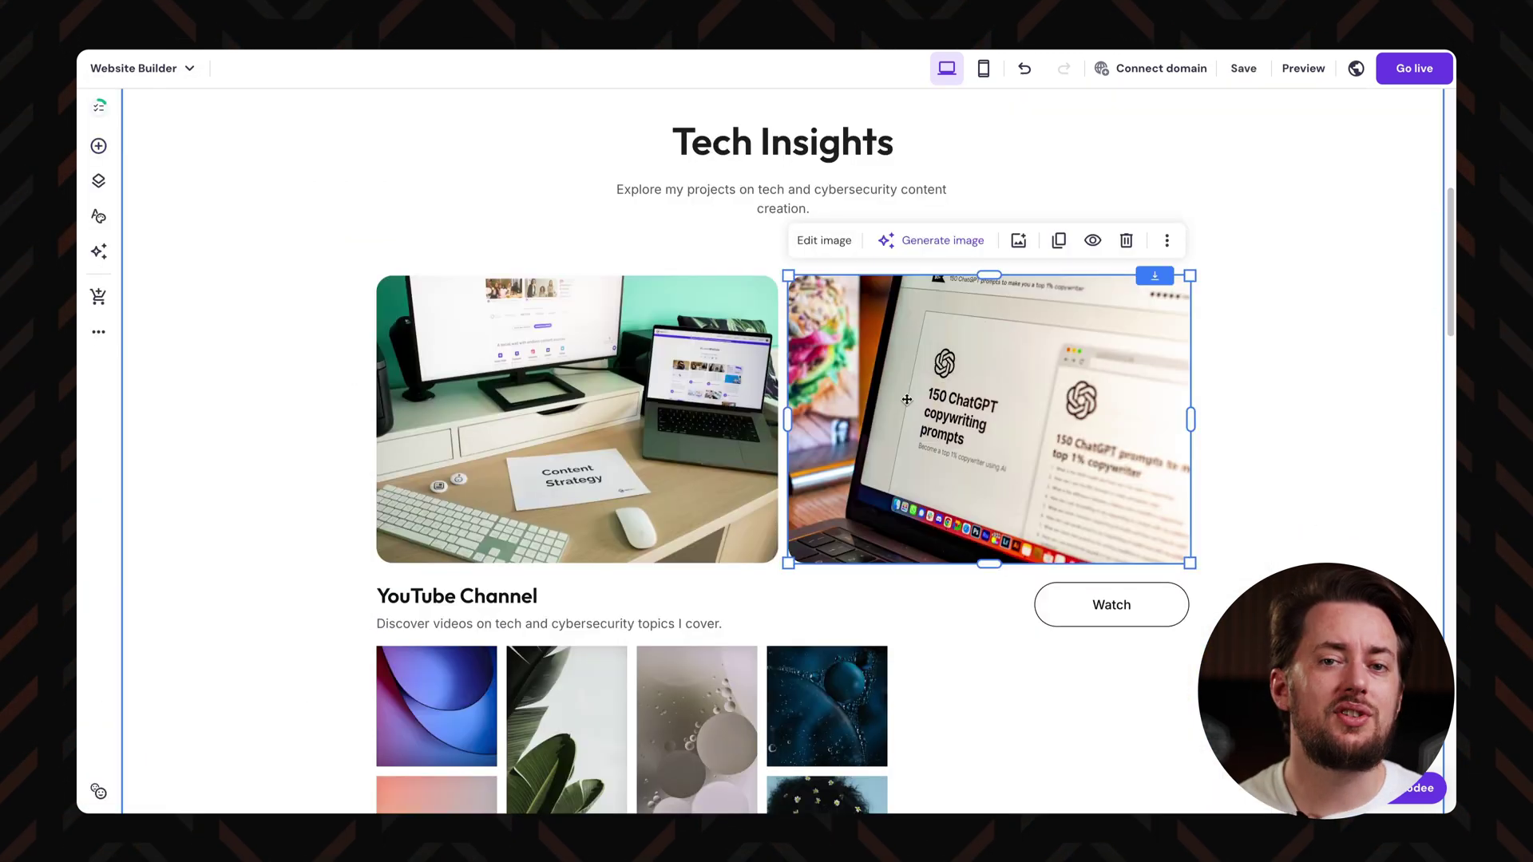
# Replace the desk photo with the creator portrait from the Media library
pyautogui.click(824, 240)
pyautogui.click(1283, 485)
pyautogui.click(580, 324)
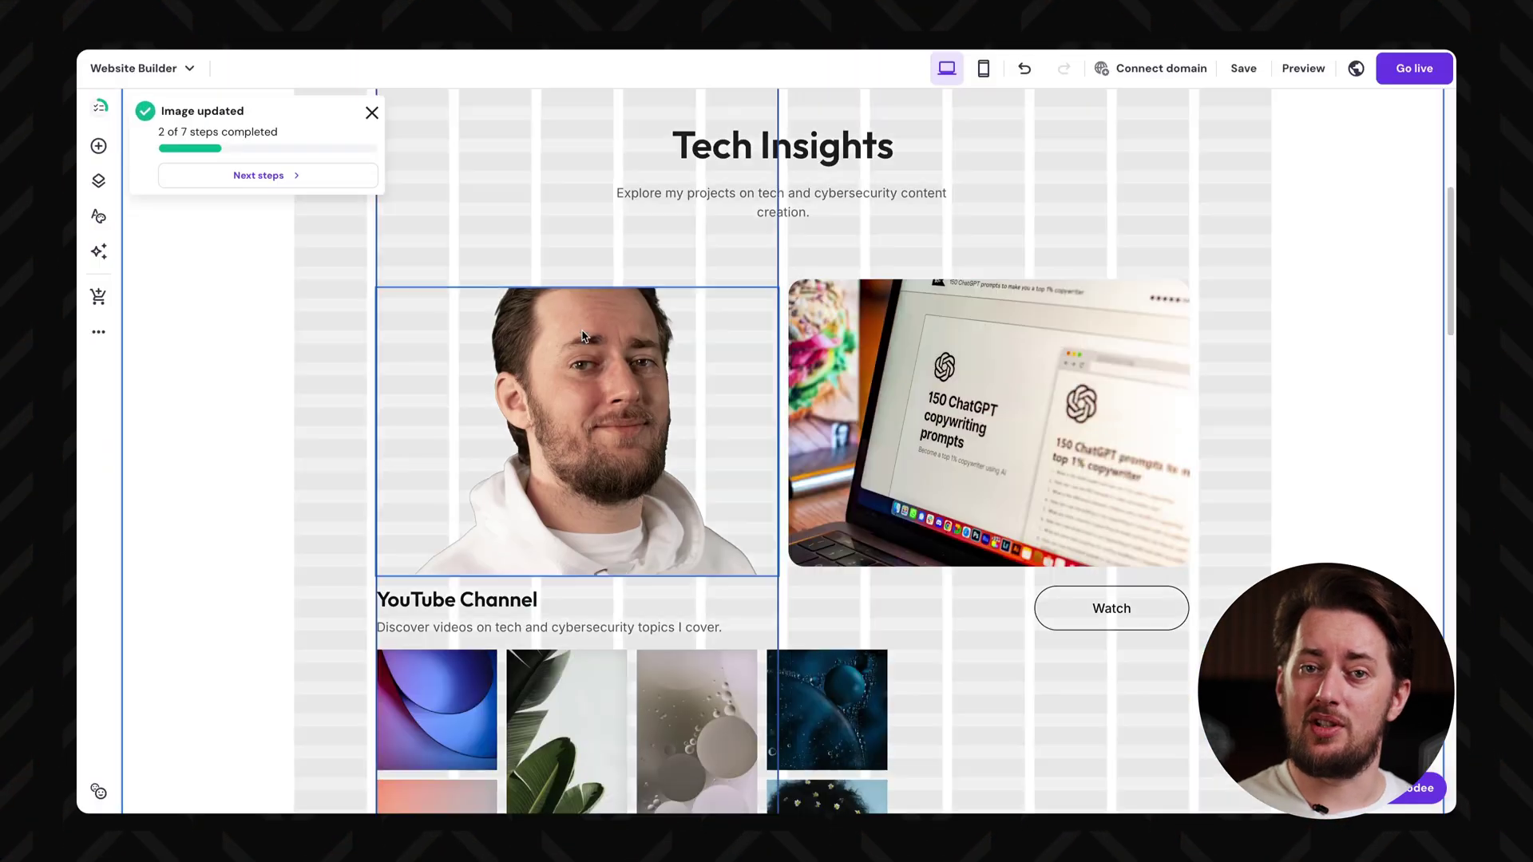
pyautogui.click(873, 343)
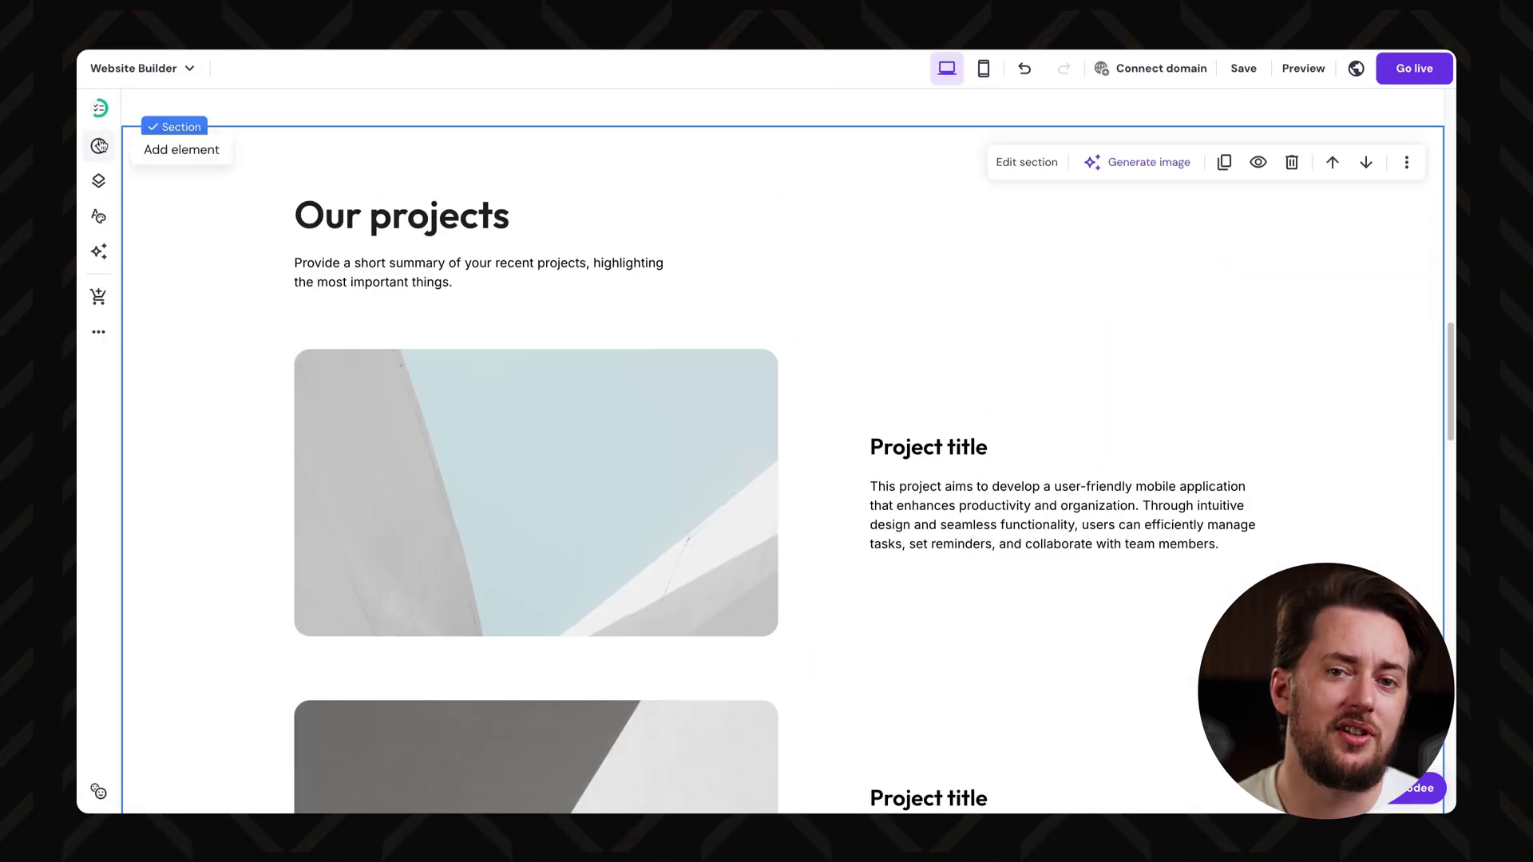
pyautogui.click(100, 147)
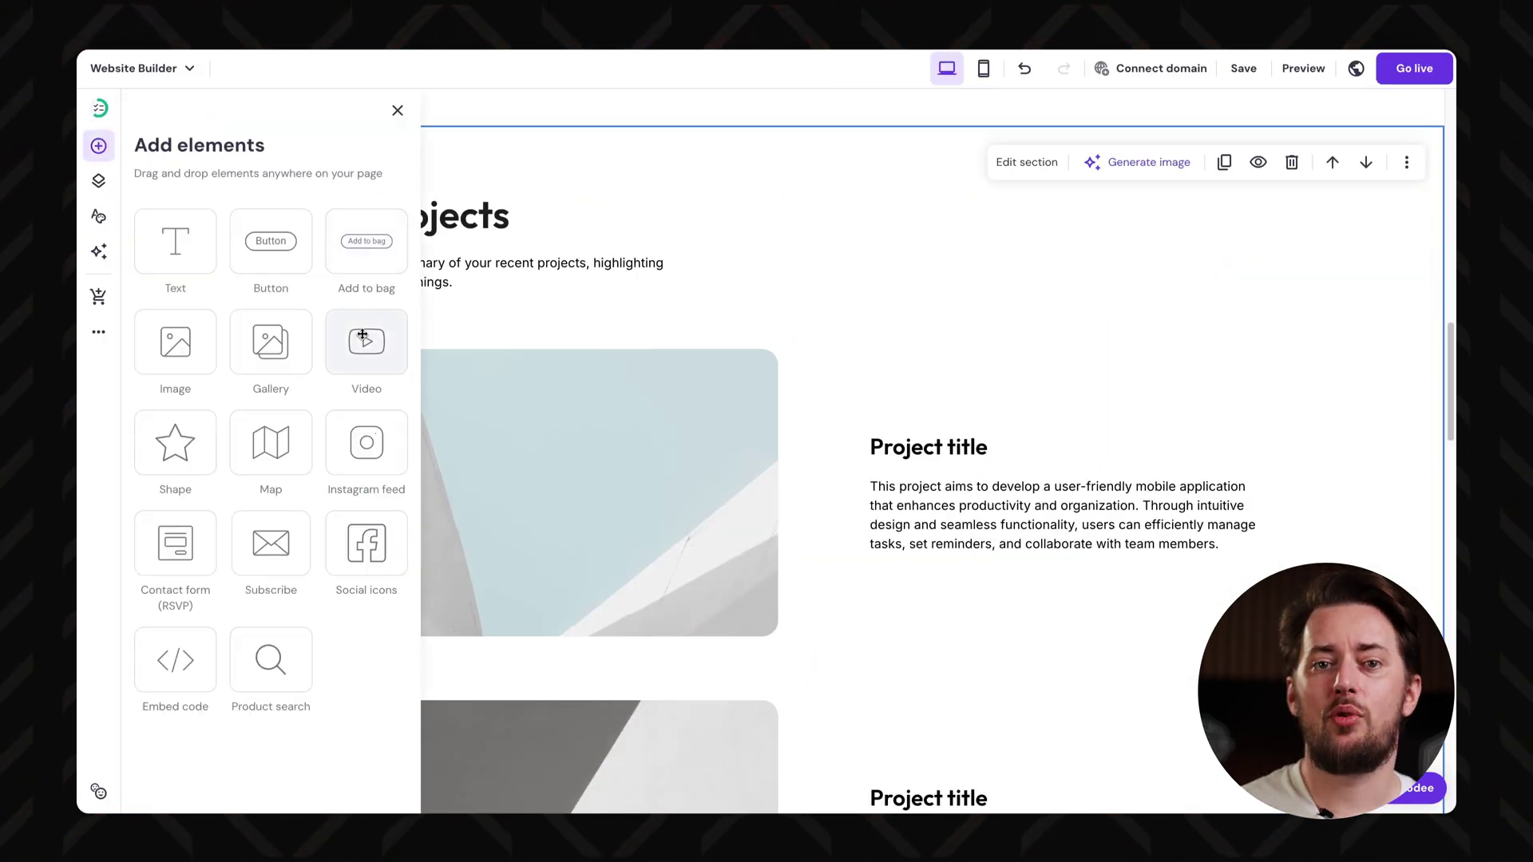
# Add a Video element to the projects section with the AI app builder YouTube link
pyautogui.moveTo(361, 335); pyautogui.dragTo(713, 479)
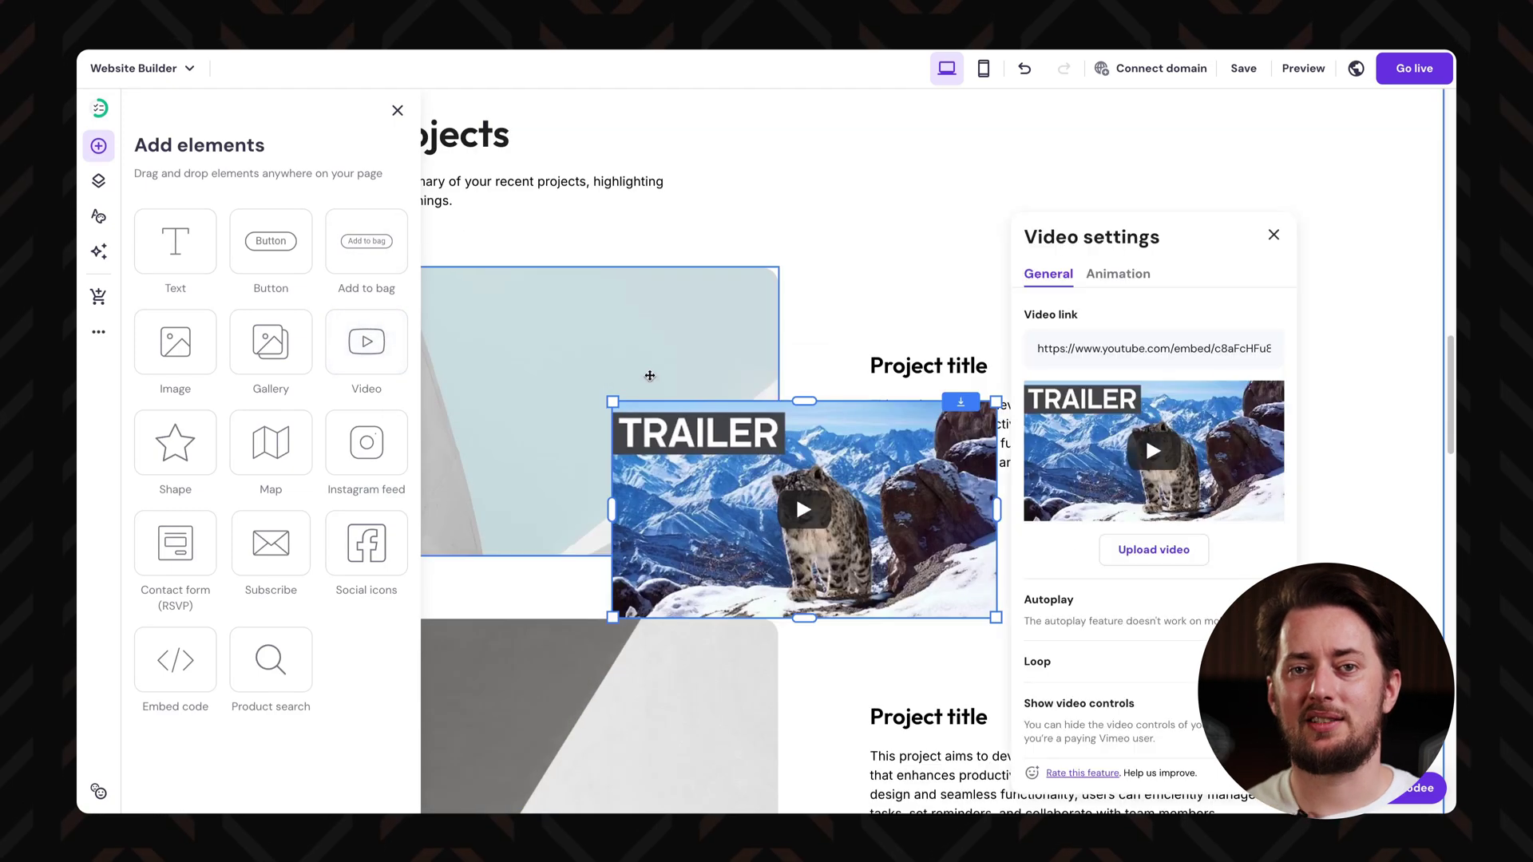
pyautogui.click(1154, 348)
pyautogui.hotkey('ctrl', 'a')
pyautogui.hotkey('ctrl', 'v')
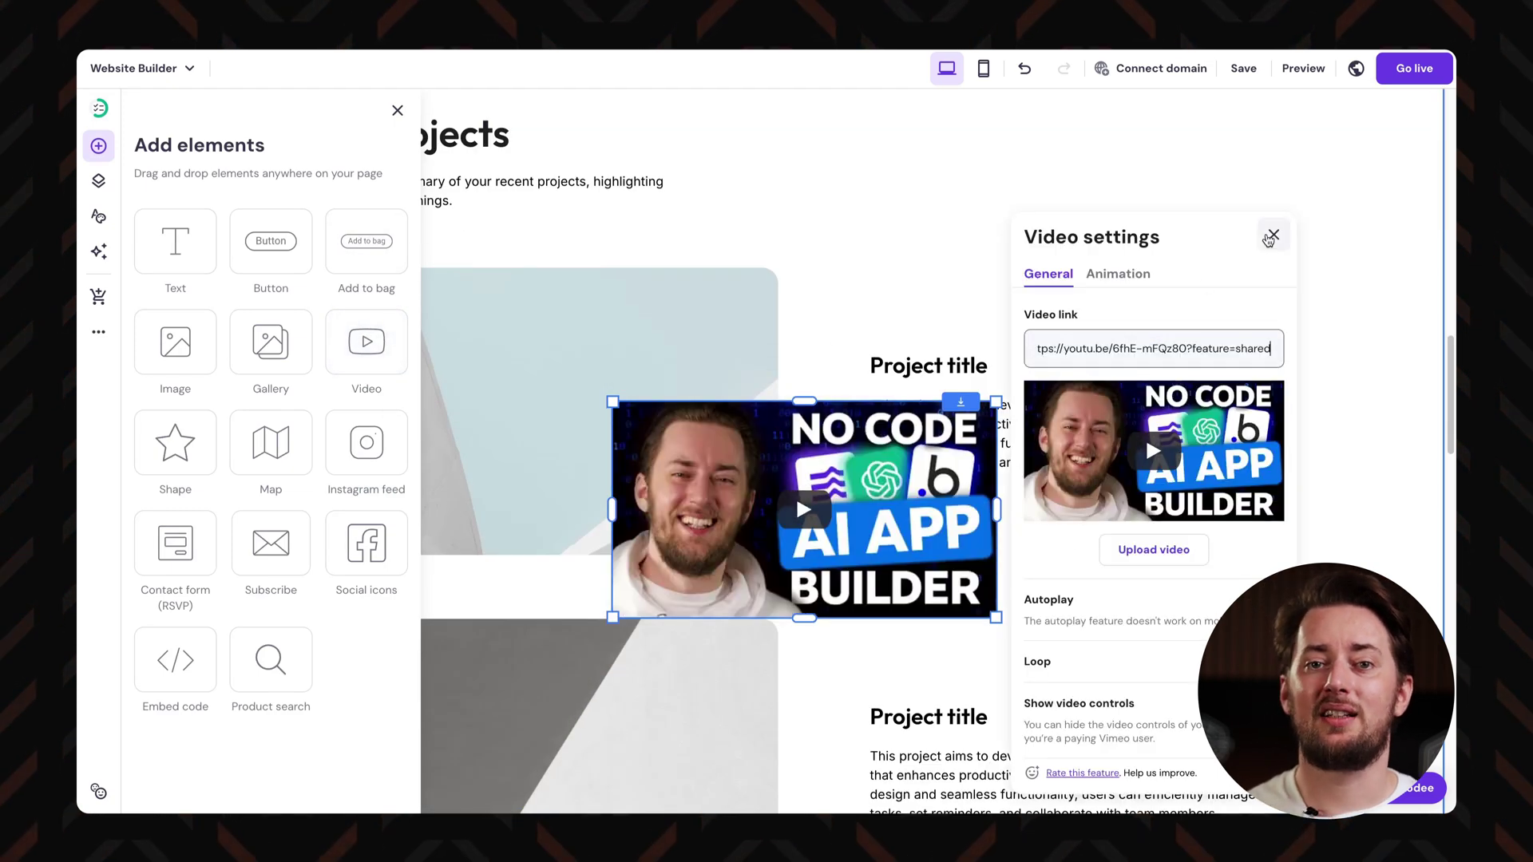
pyautogui.click(1273, 236)
# Delete the old project image and enlarge the video to fill its area
pyautogui.click(587, 300)
pyautogui.click(962, 328)
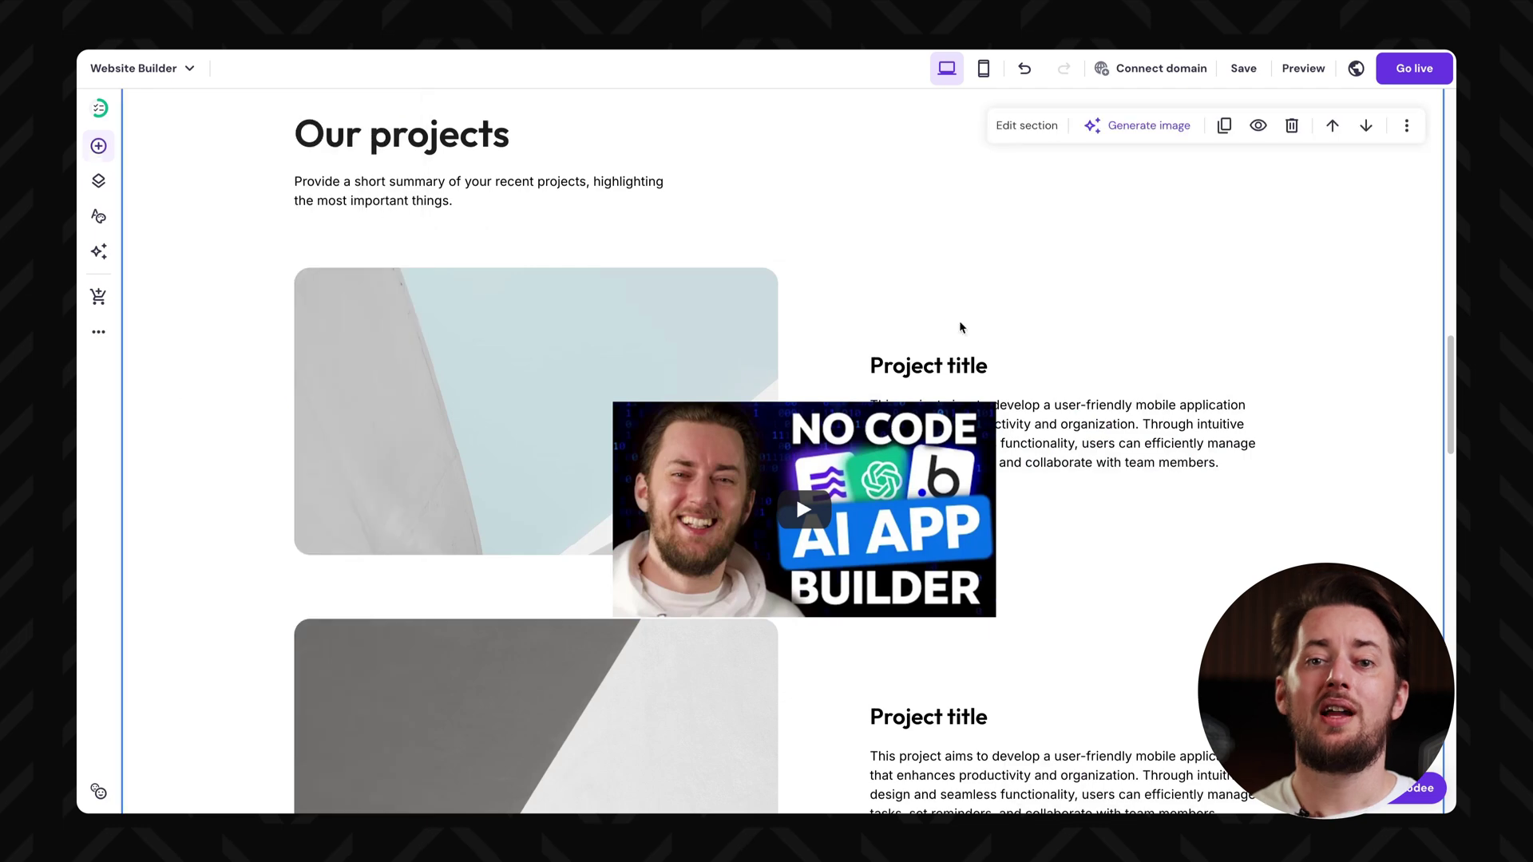
pyautogui.moveTo(911, 455); pyautogui.dragTo(592, 320)
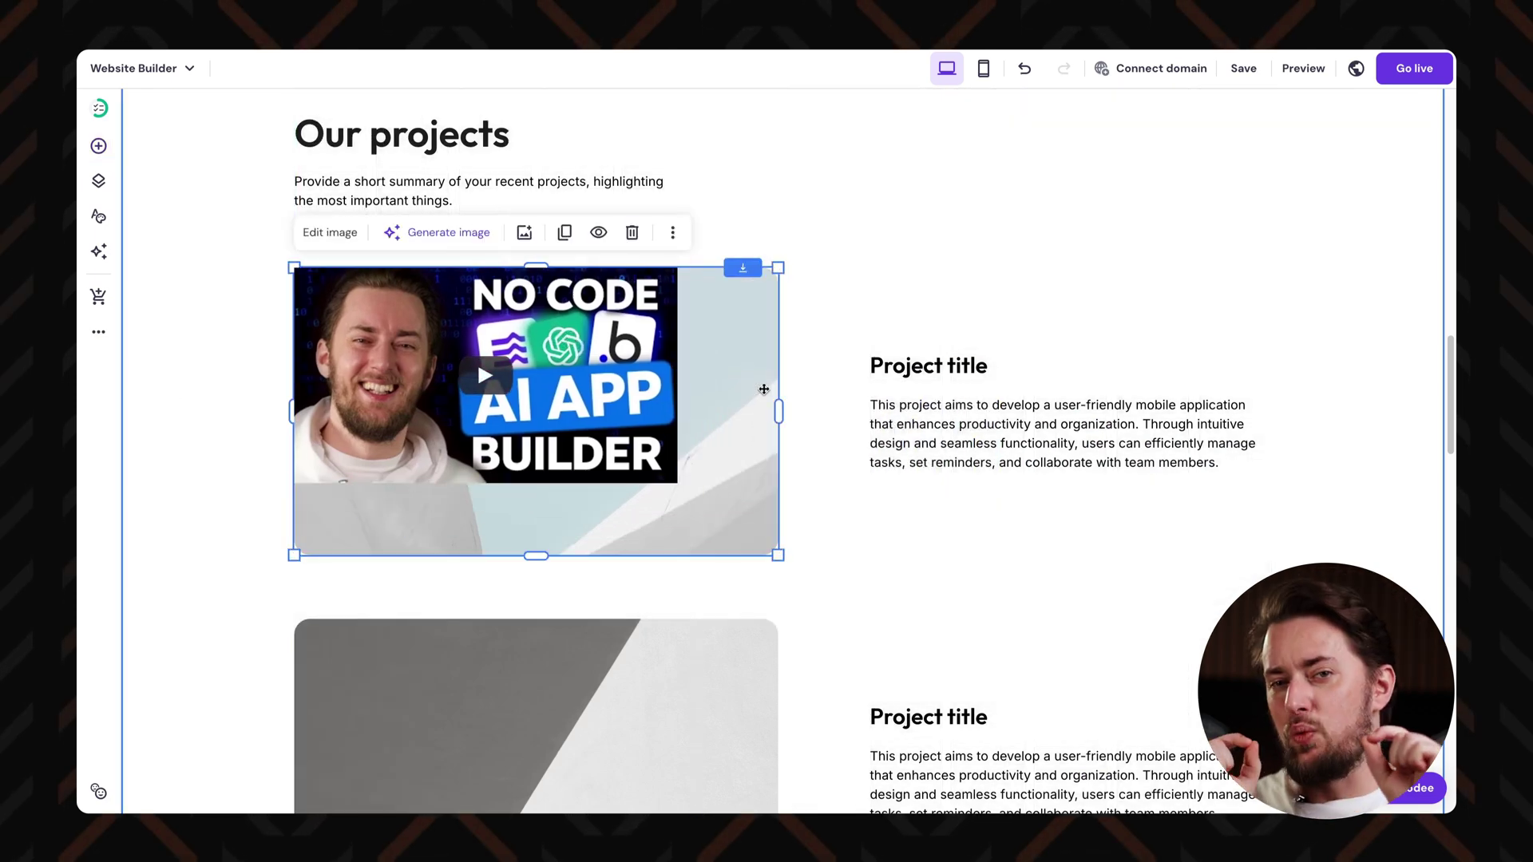
pyautogui.click(632, 233)
pyautogui.click(674, 336)
pyautogui.moveTo(685, 483); pyautogui.dragTo(685, 483)
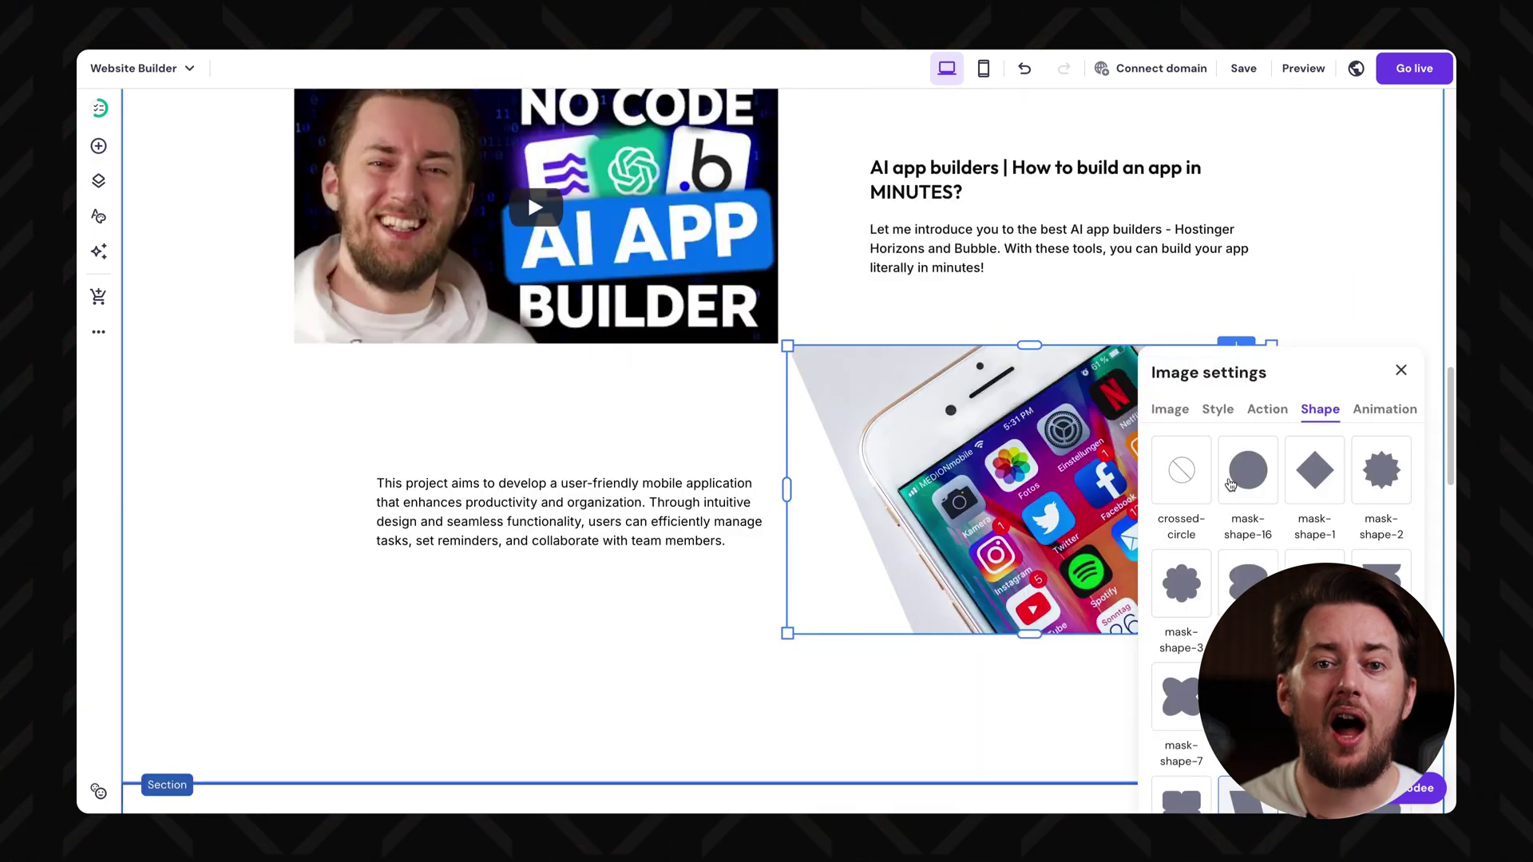
# Try several mask shapes on the phone photo, settling on the circle mask-shape-16
pyautogui.click(1232, 479)
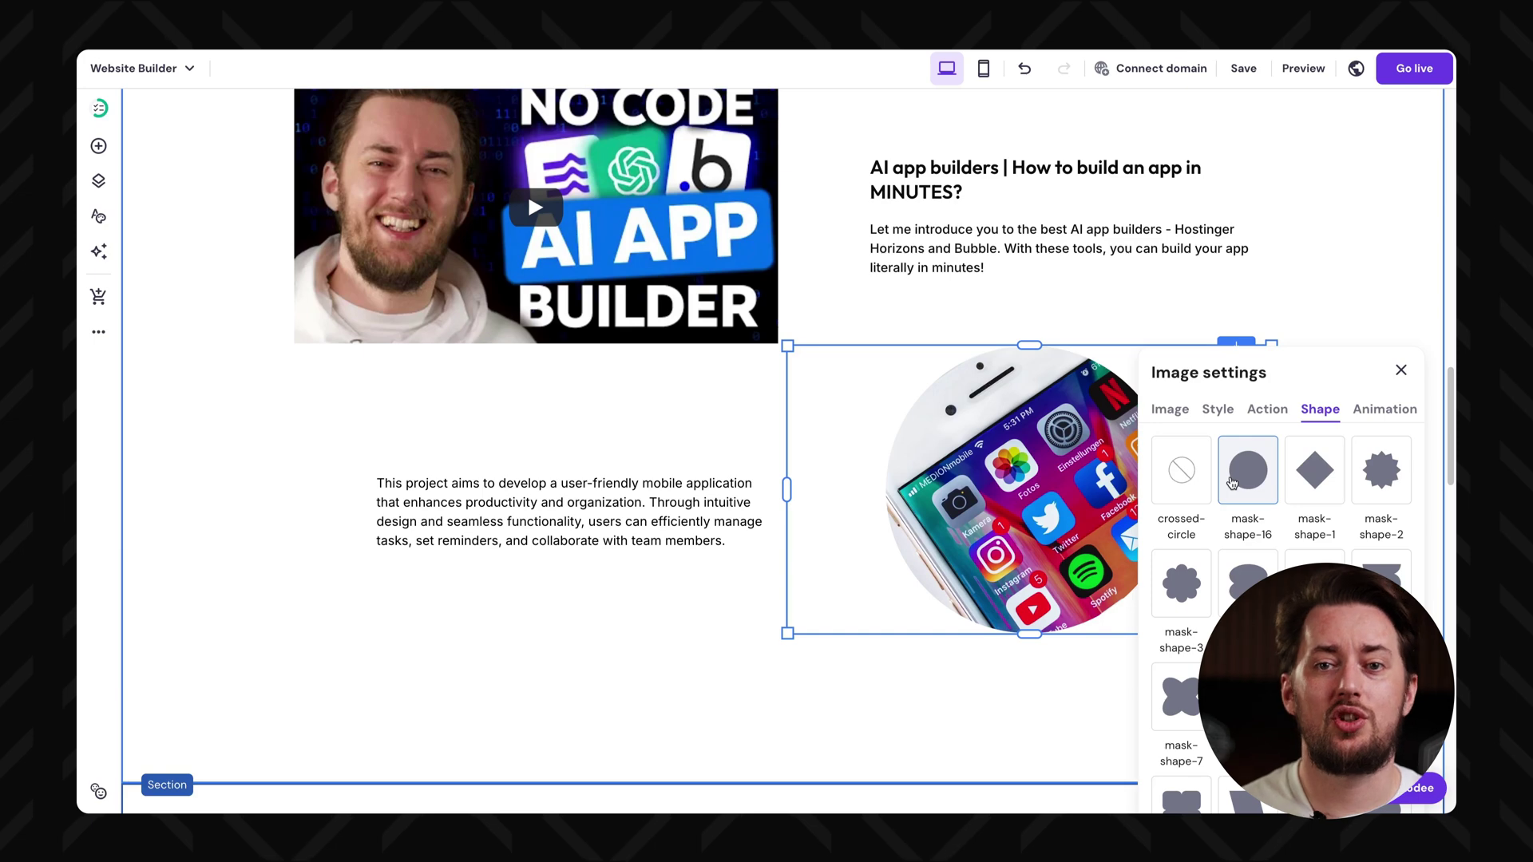
pyautogui.click(1340, 479)
pyautogui.click(1381, 471)
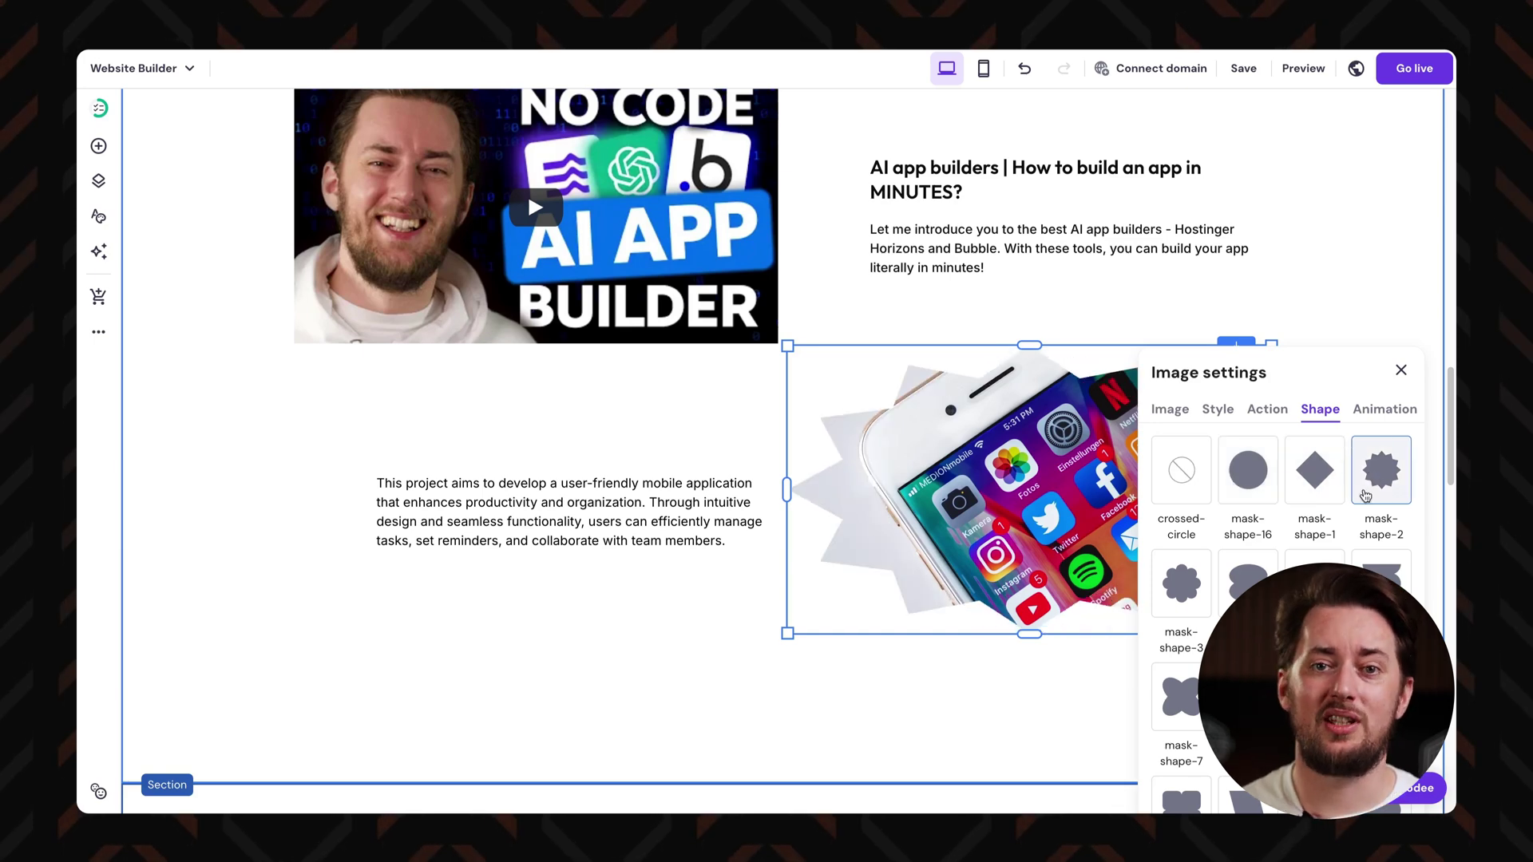
pyautogui.click(1316, 585)
pyautogui.click(1248, 584)
pyautogui.click(1182, 586)
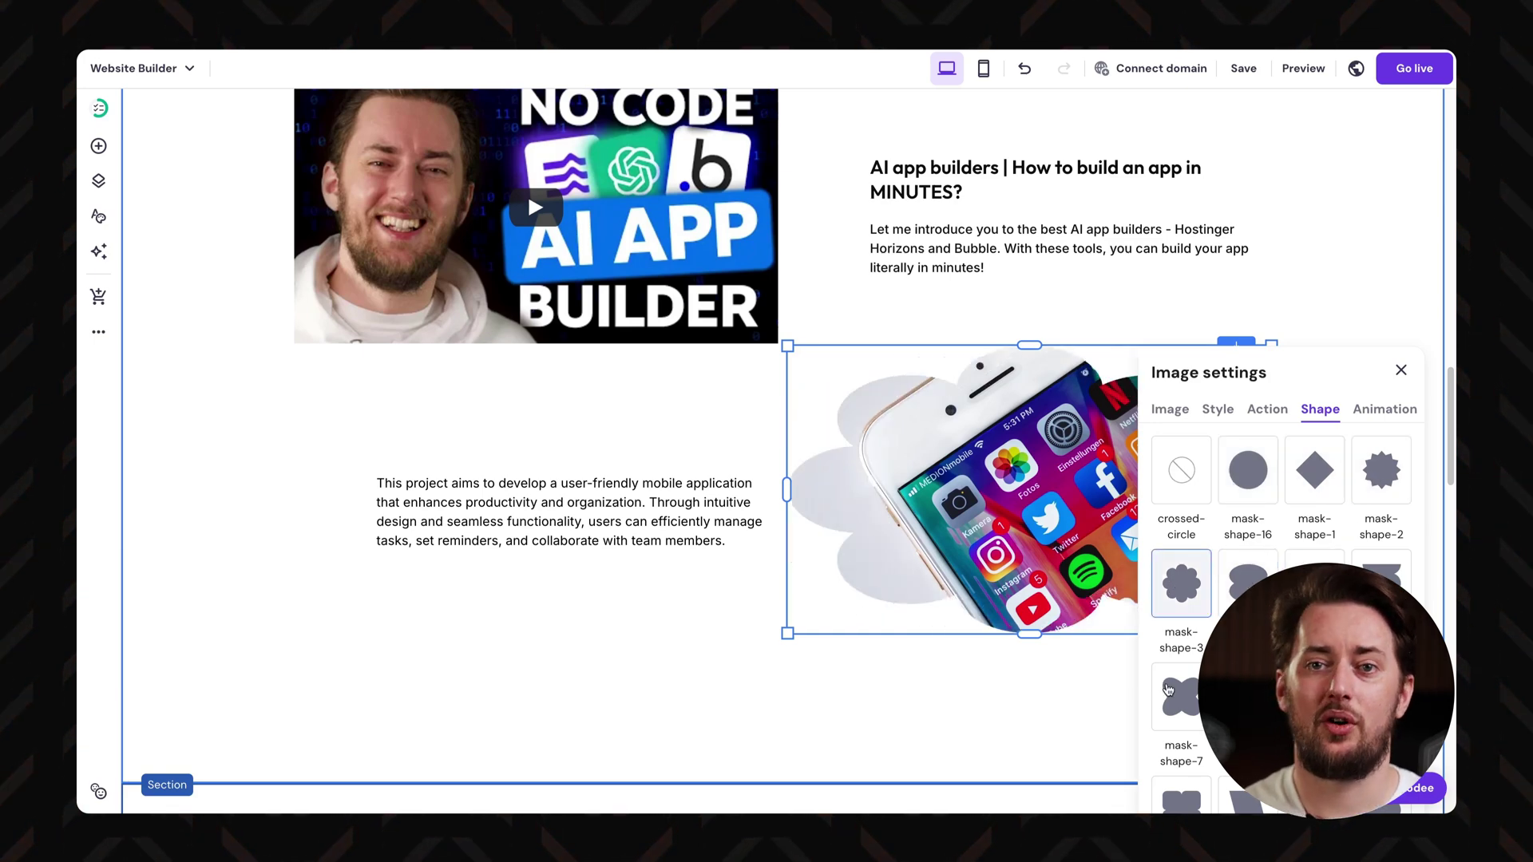
pyautogui.click(1169, 693)
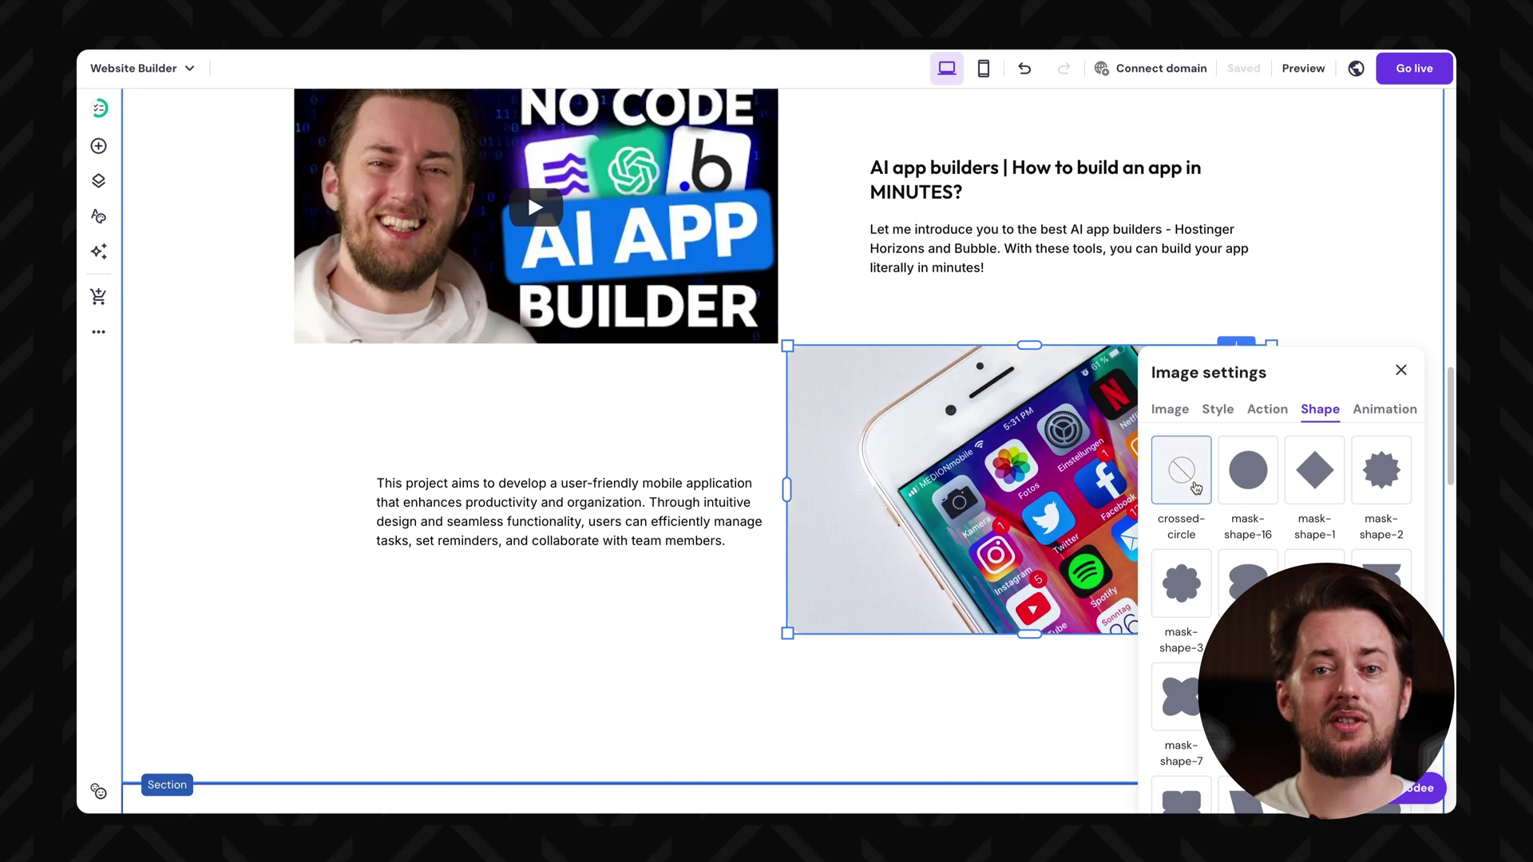
pyautogui.scroll(-1, 1195, 488)
pyautogui.click(1178, 724)
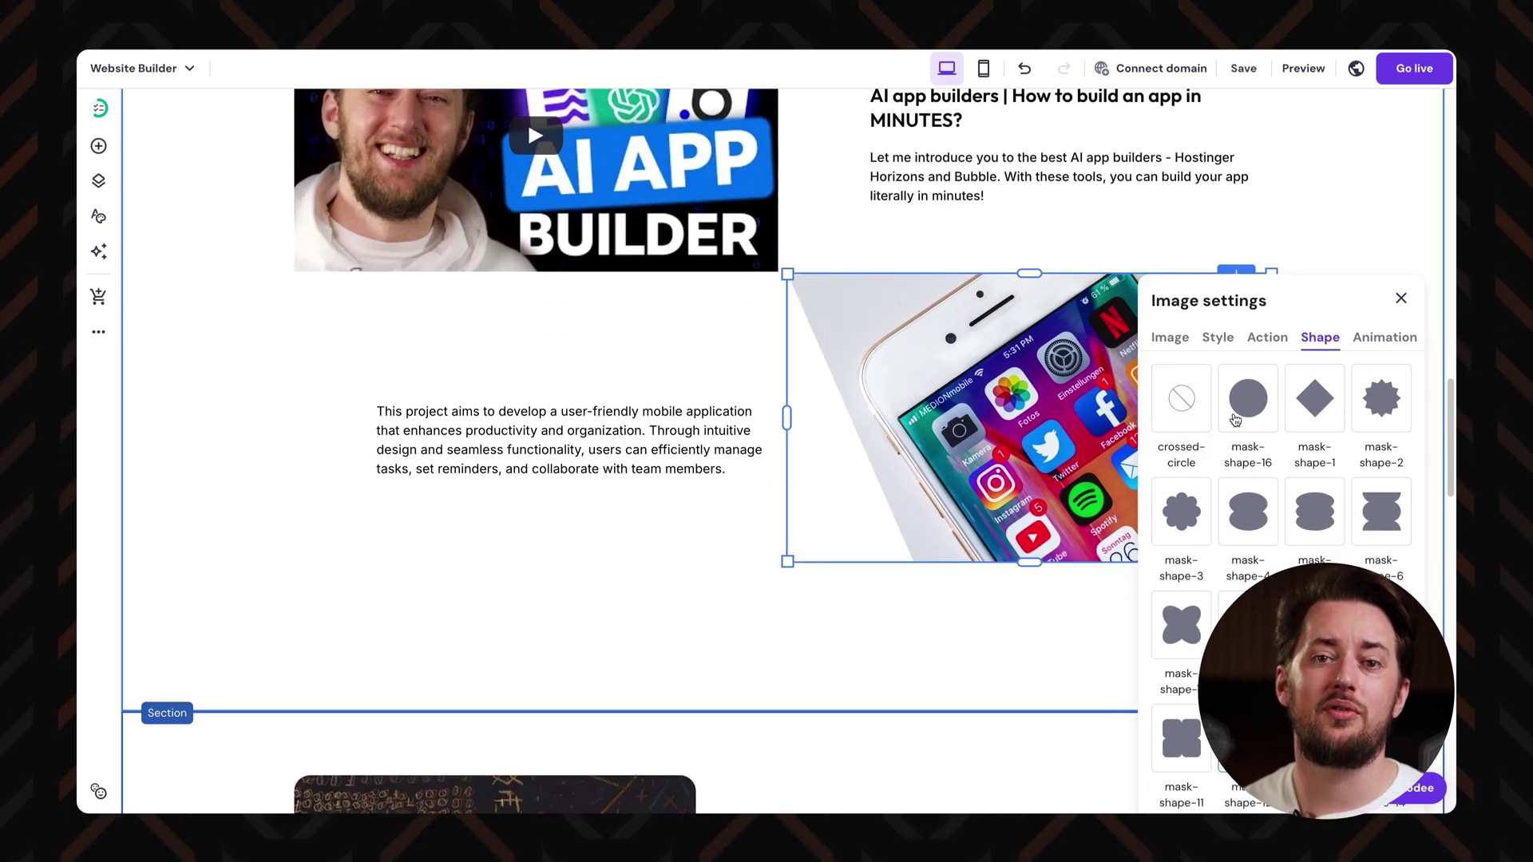
pyautogui.click(1236, 420)
# Review the photo's styling options, briefly darkening the overlay before resetting it
pyautogui.click(1171, 339)
pyautogui.click(1218, 340)
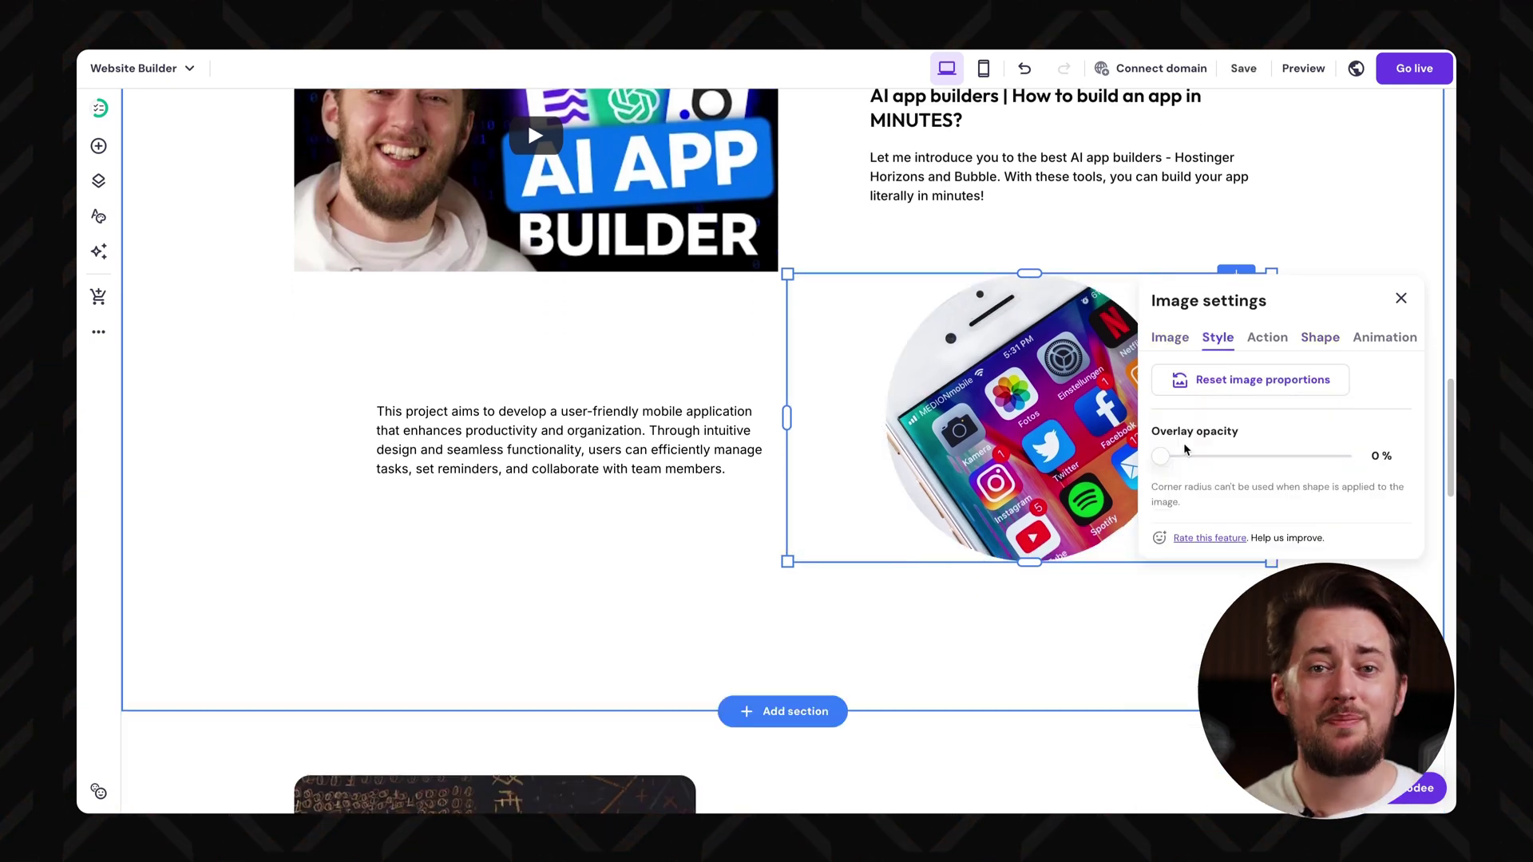
pyautogui.moveTo(1164, 452)
pyautogui.mouseDown()
pyautogui.moveTo(1221, 456)
pyautogui.moveTo(1138, 447)
pyautogui.mouseUp()
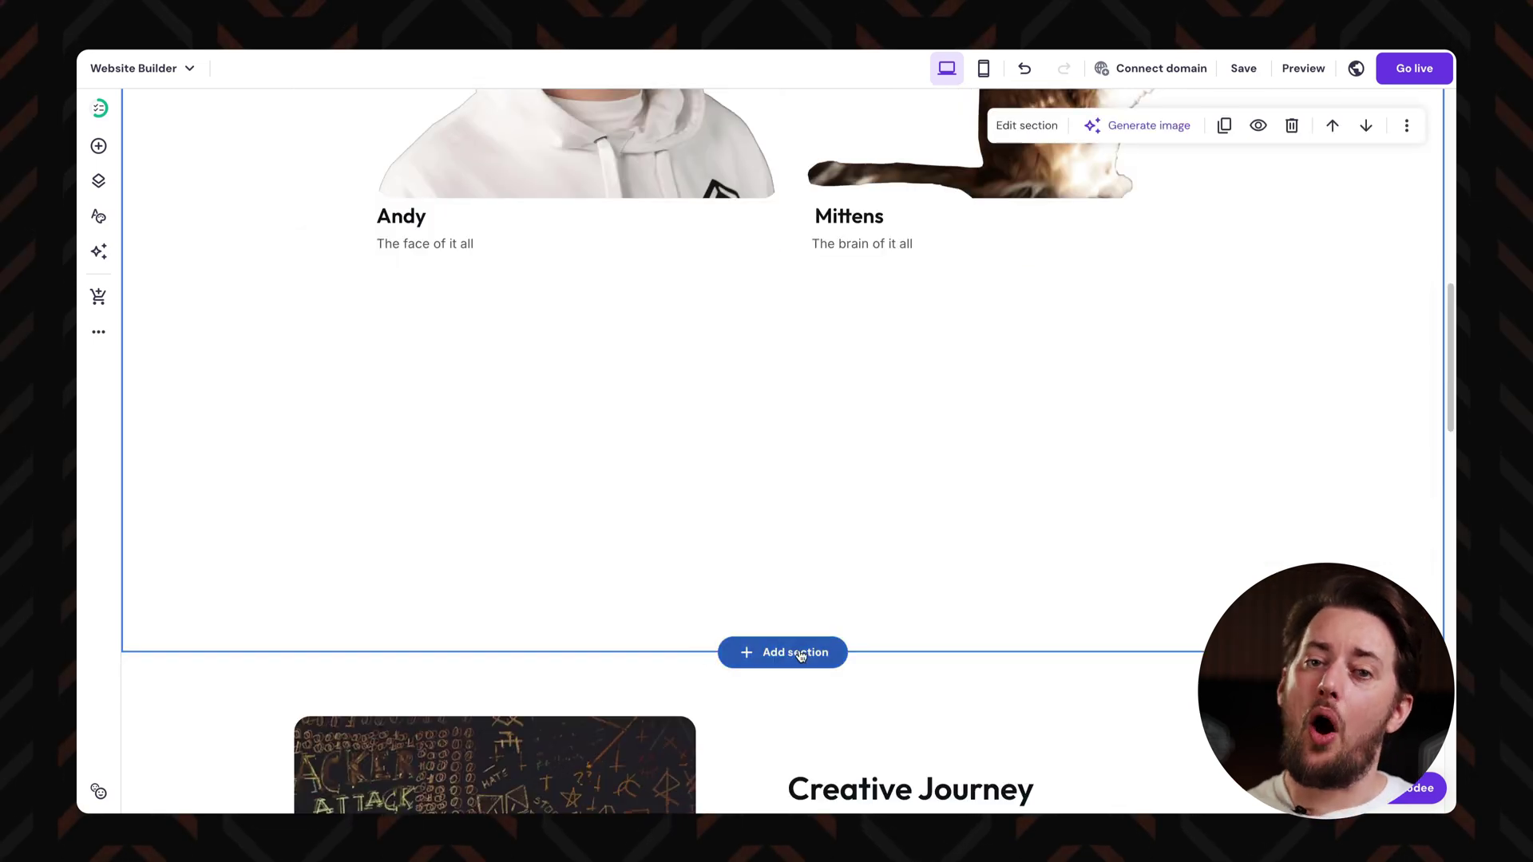
# Browse the Add new section template categories
pyautogui.click(800, 653)
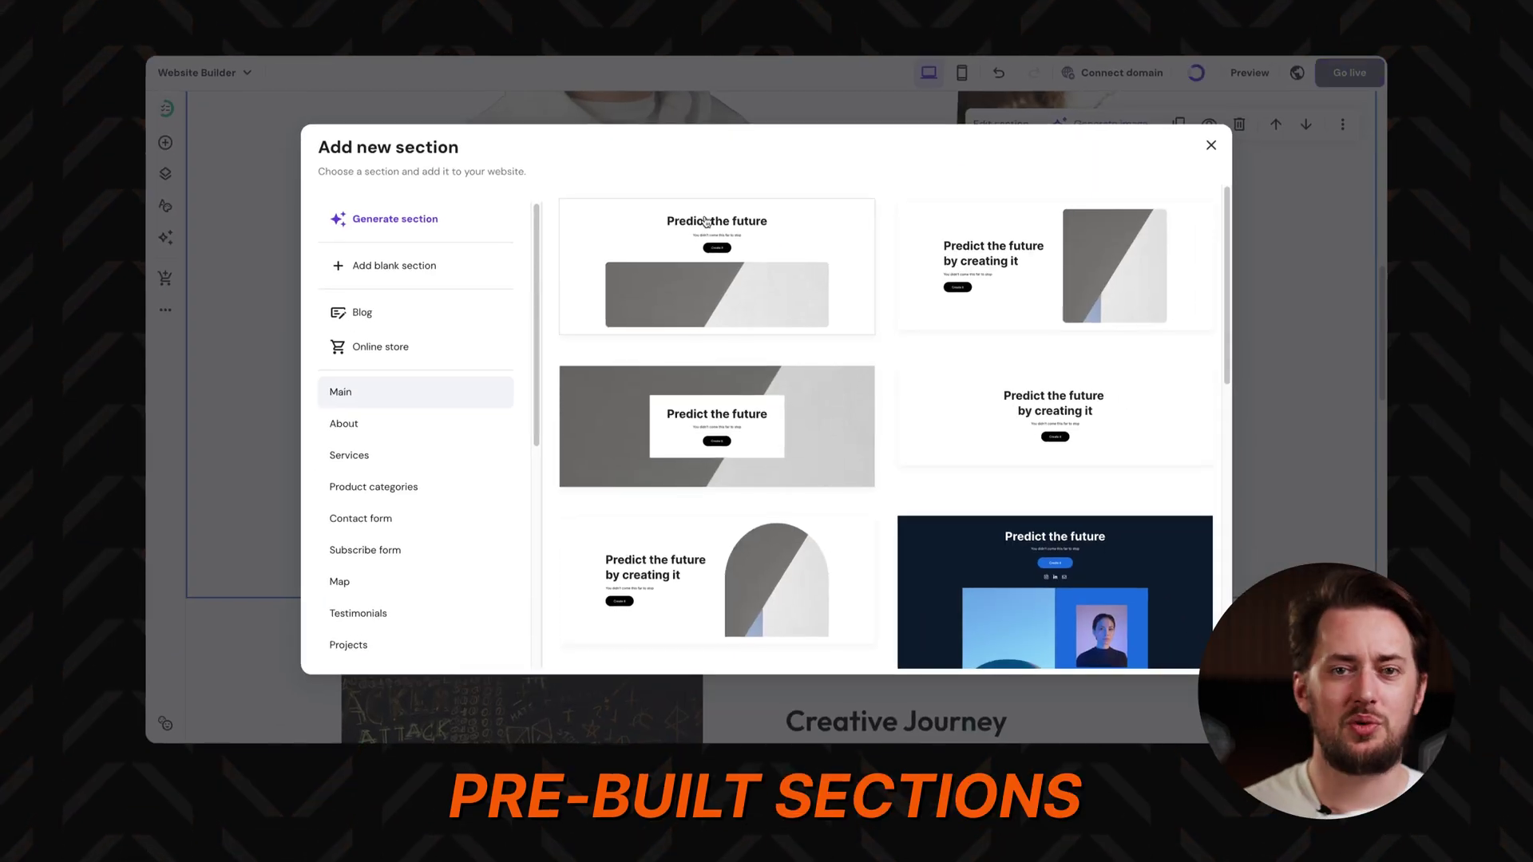
pyautogui.scroll(-3, 705, 222)
pyautogui.scroll(-3, 704, 221)
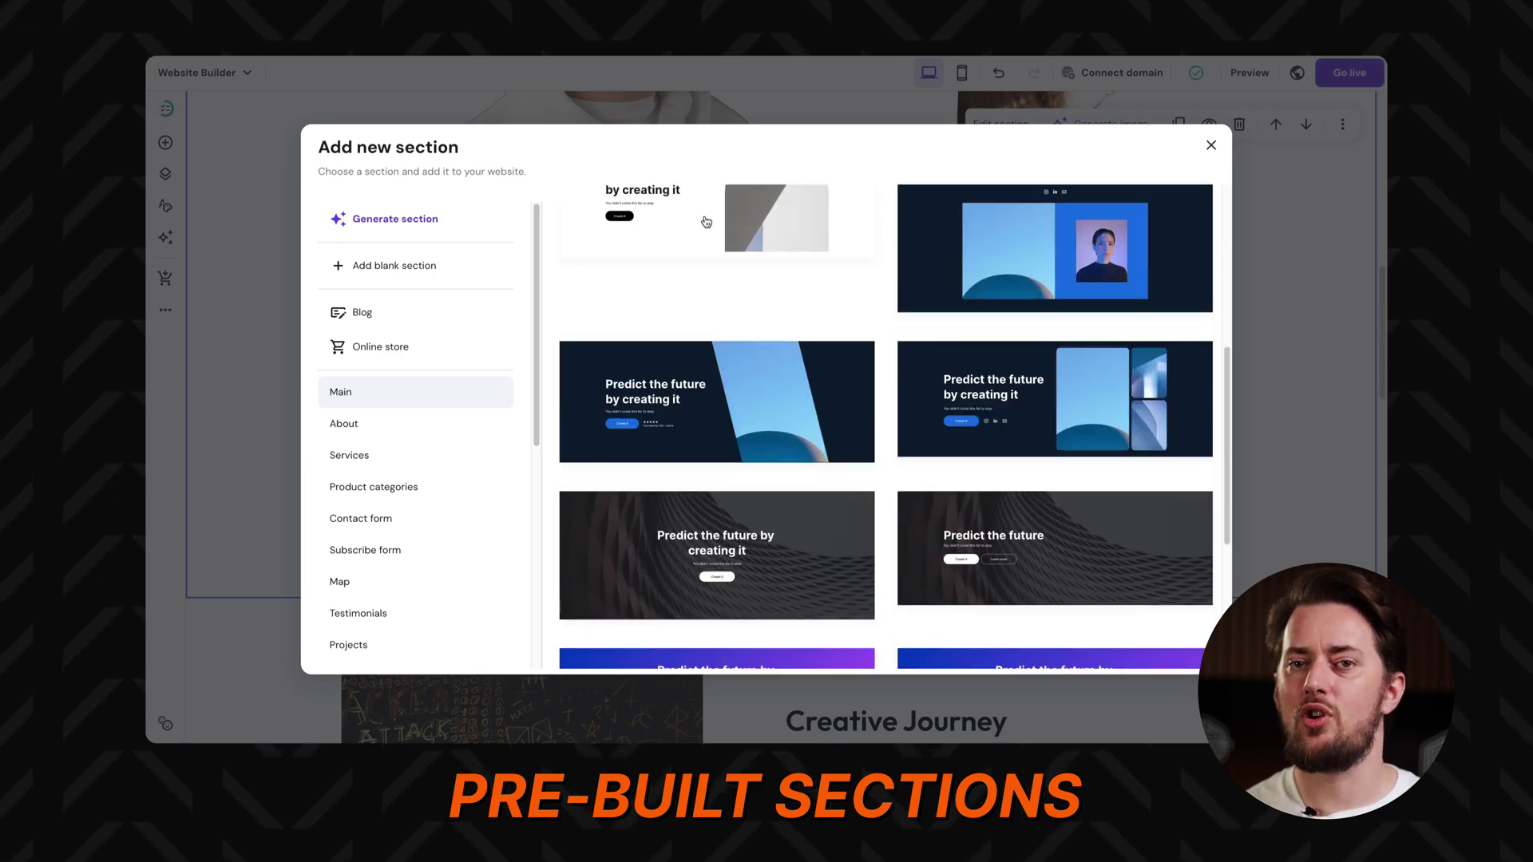
pyautogui.scroll(-2, 407, 431)
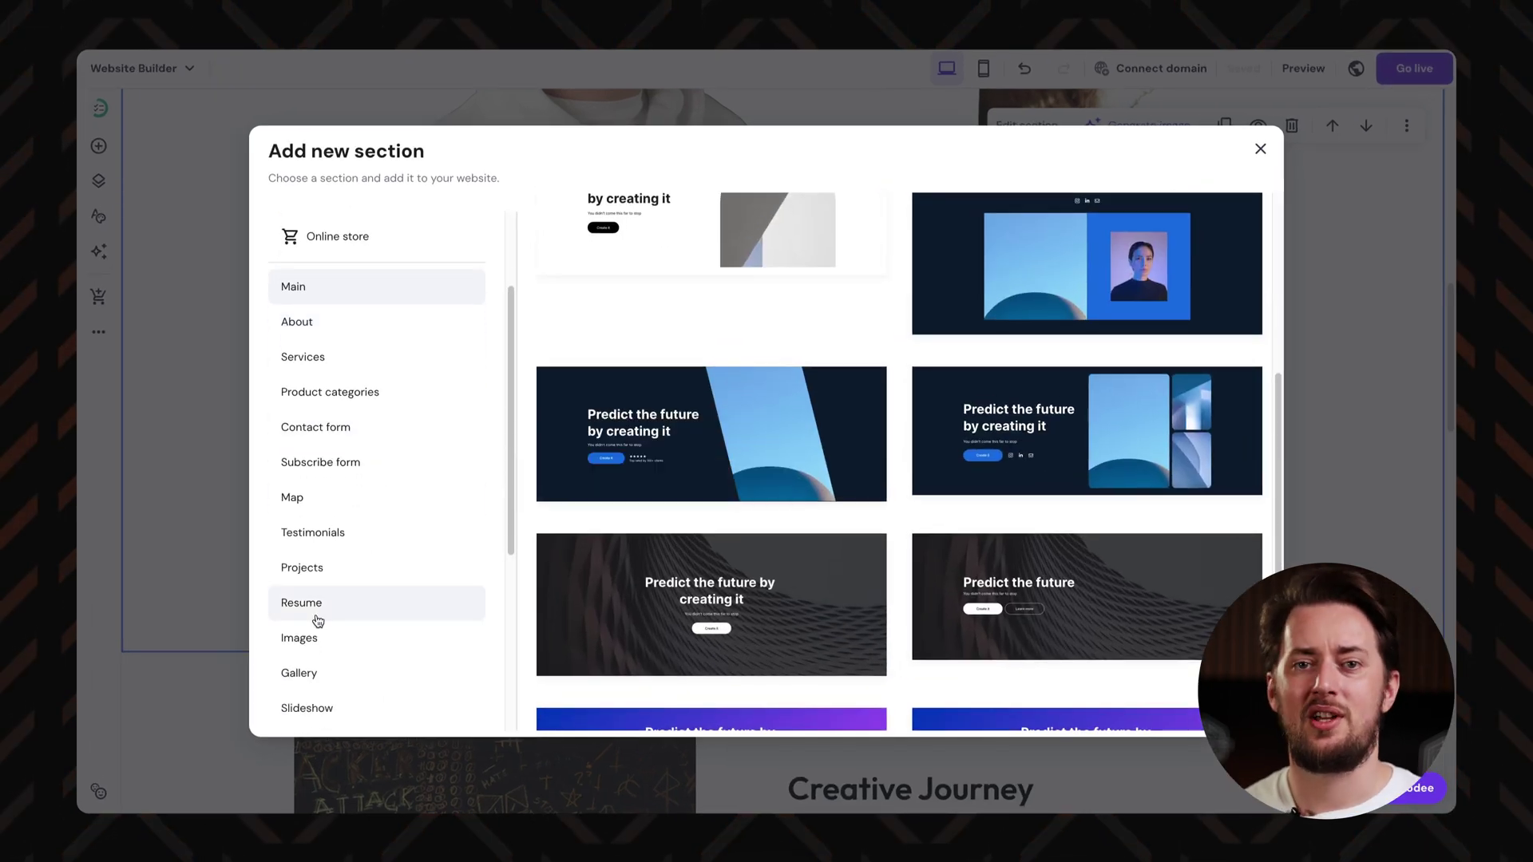
pyautogui.scroll(-1, 341, 459)
pyautogui.scroll(-3, 340, 458)
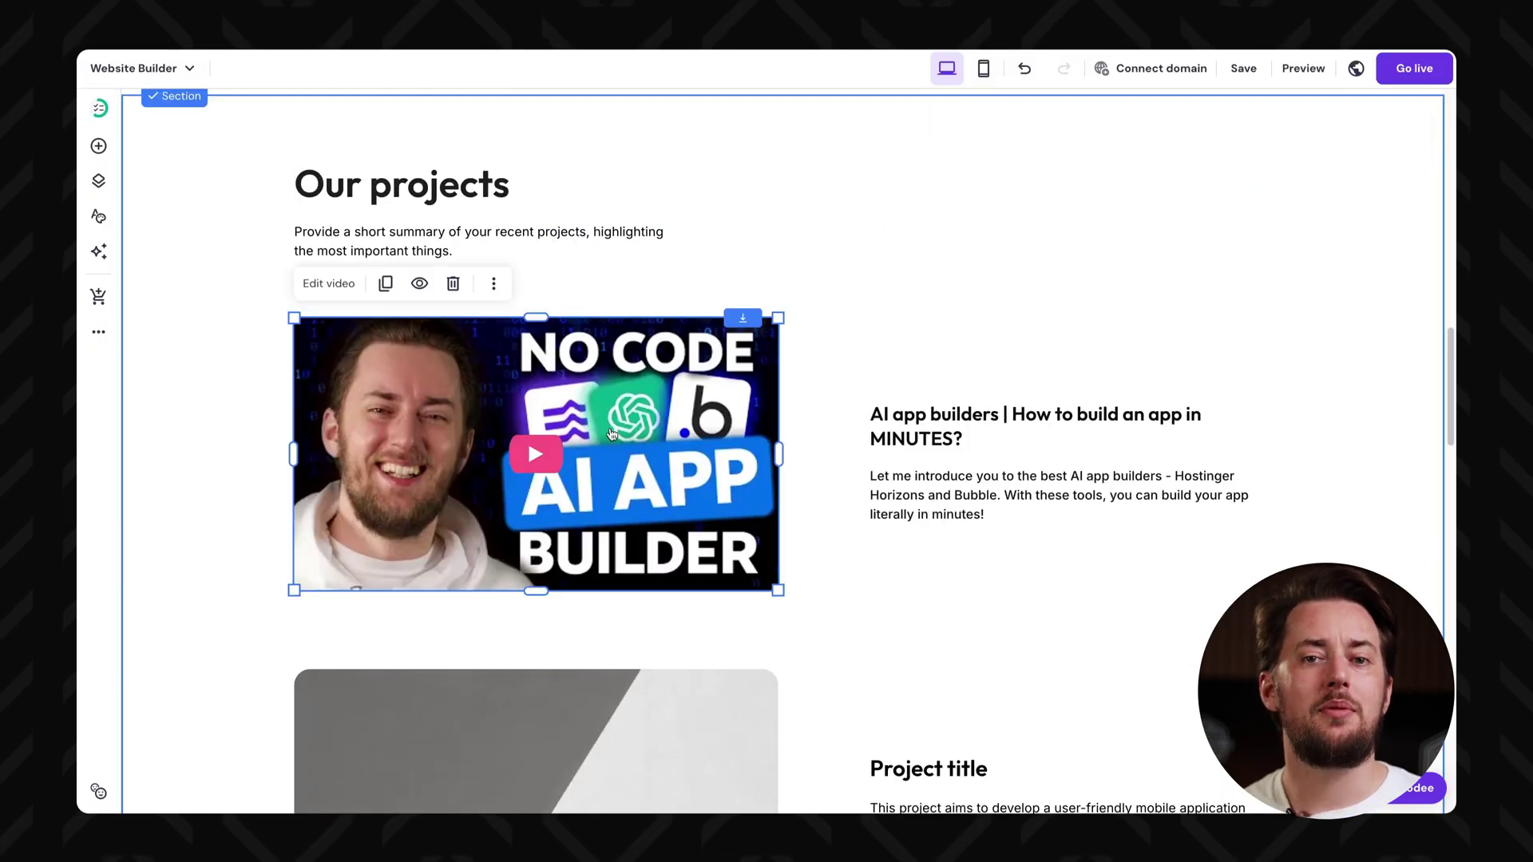
# Apply the Scale entrance animation to the project video
pyautogui.click(309, 282)
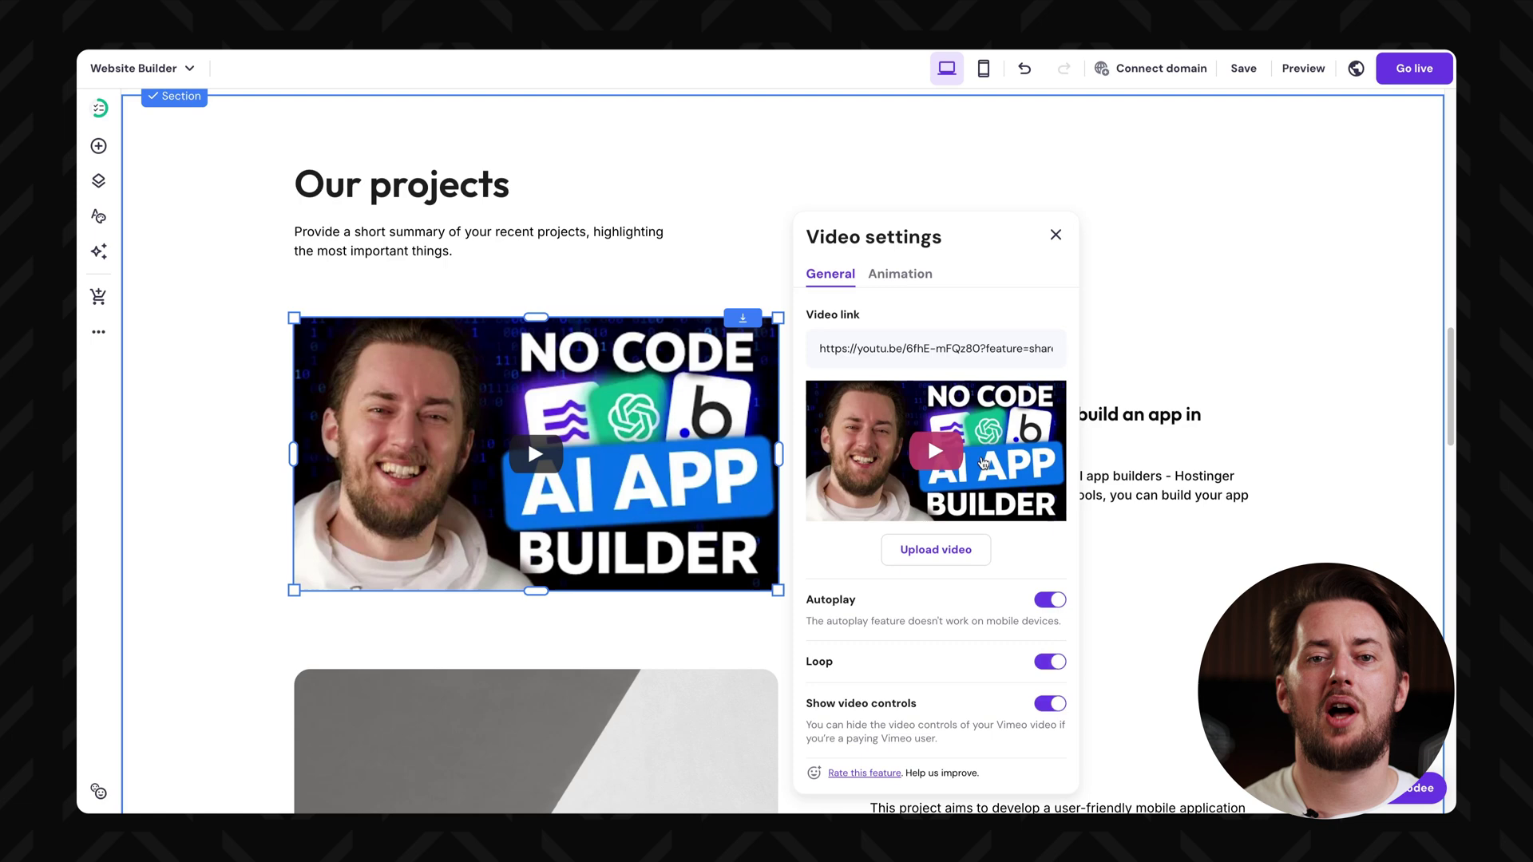
pyautogui.click(900, 278)
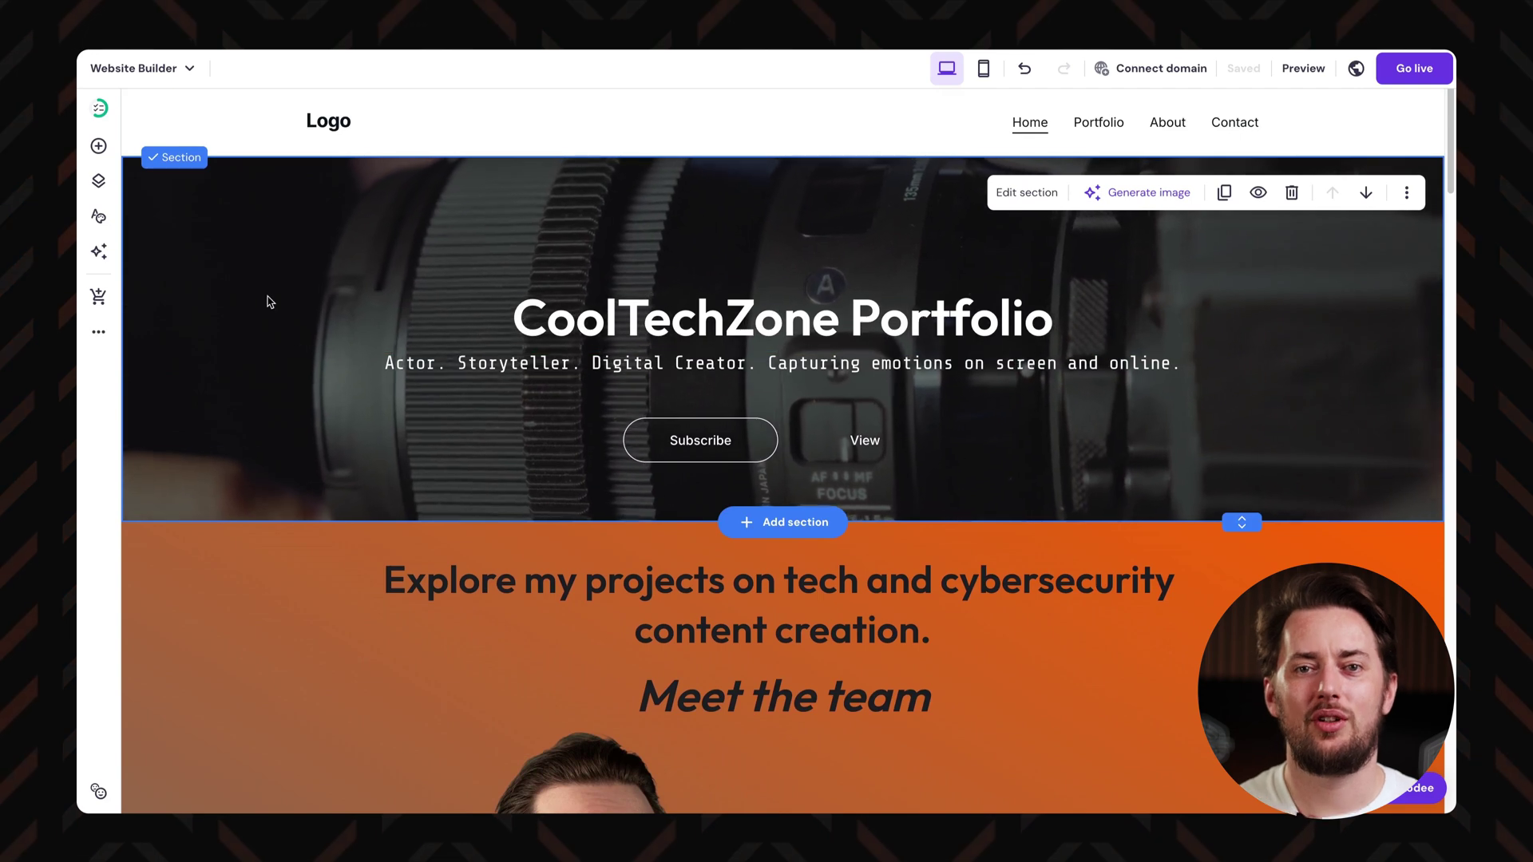
# Replace the yellow accent with orange and merge the two orange shades
pyautogui.click(99, 216)
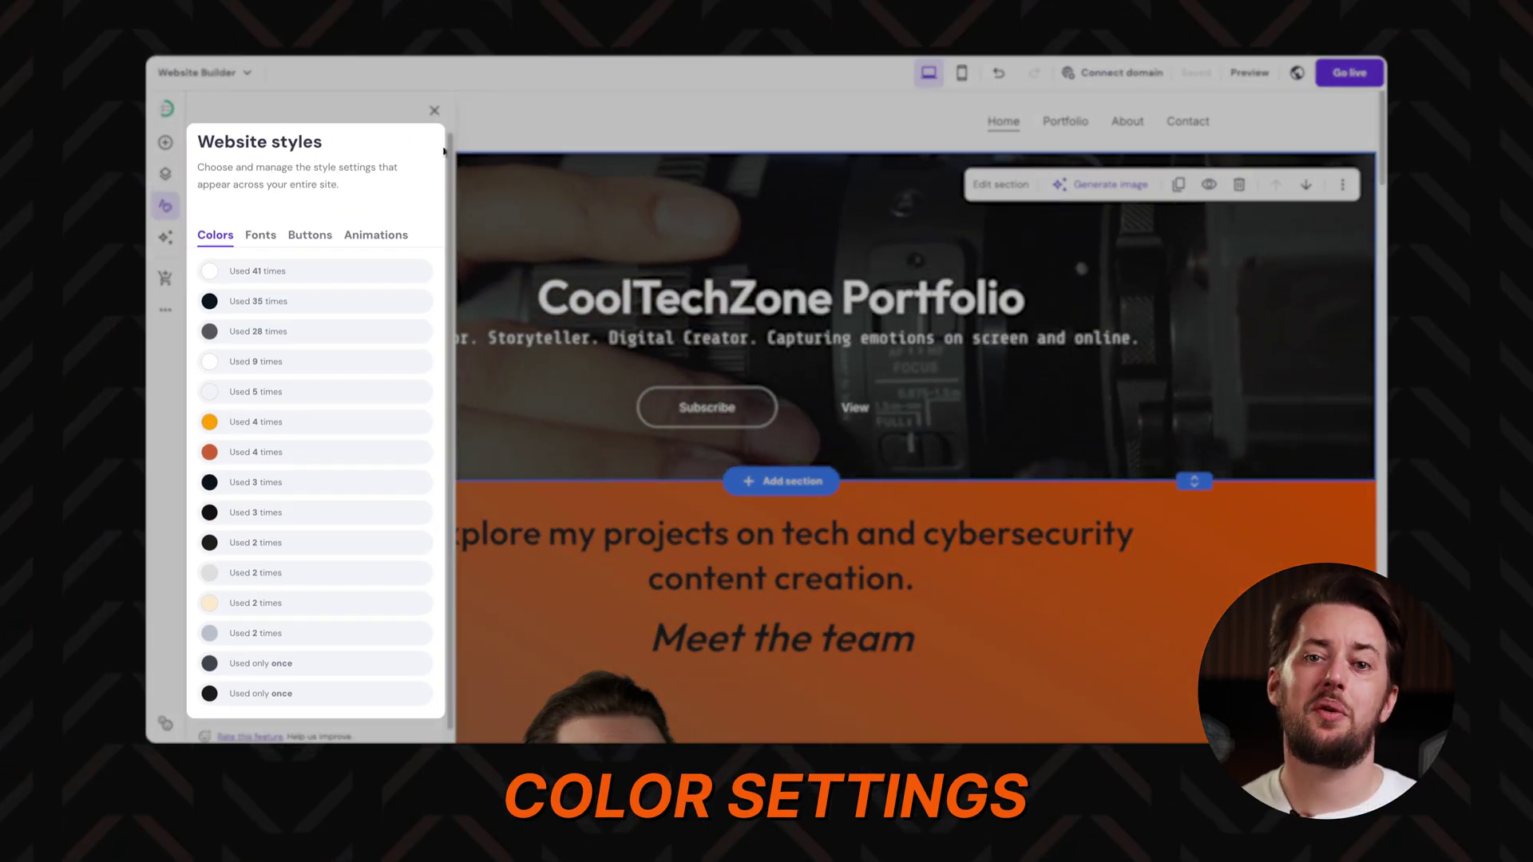
pyautogui.scroll(-1, 406, 282)
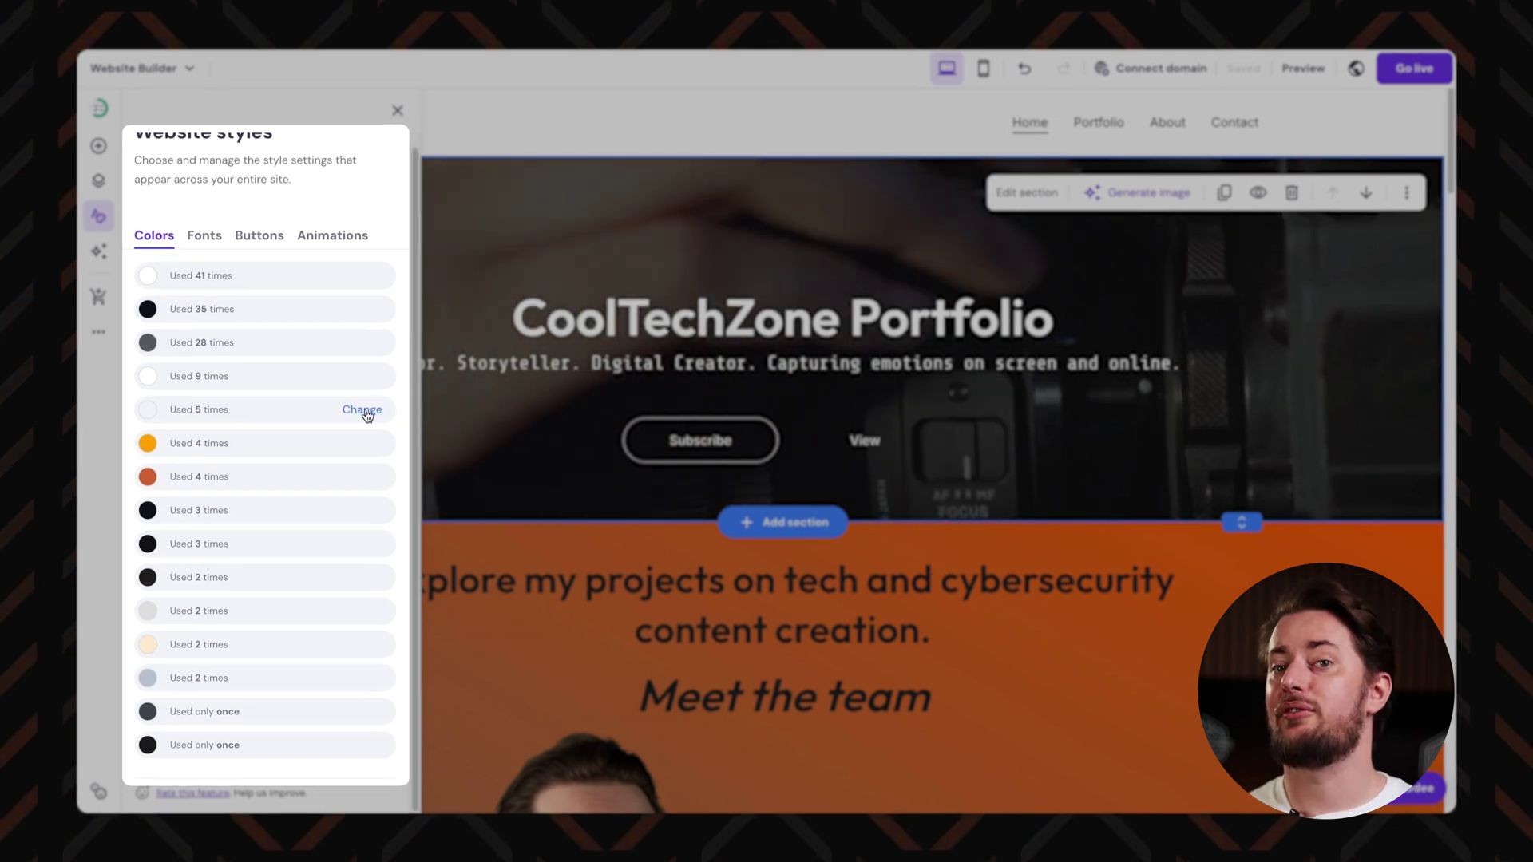
pyautogui.click(362, 444)
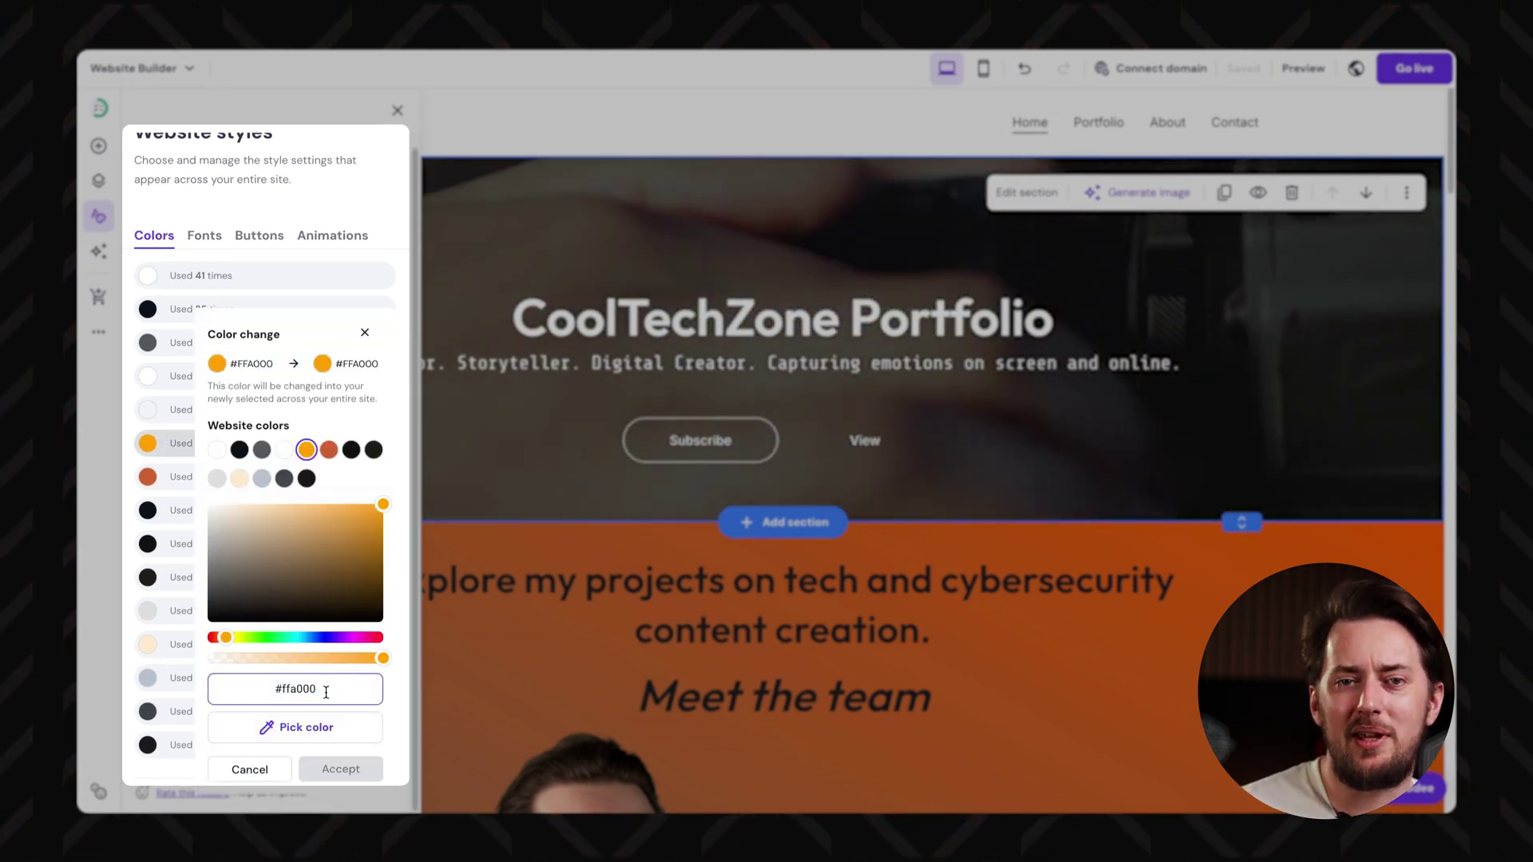
pyautogui.click(316, 445)
pyautogui.click(343, 768)
pyautogui.click(361, 477)
pyautogui.click(362, 552)
pyautogui.click(339, 767)
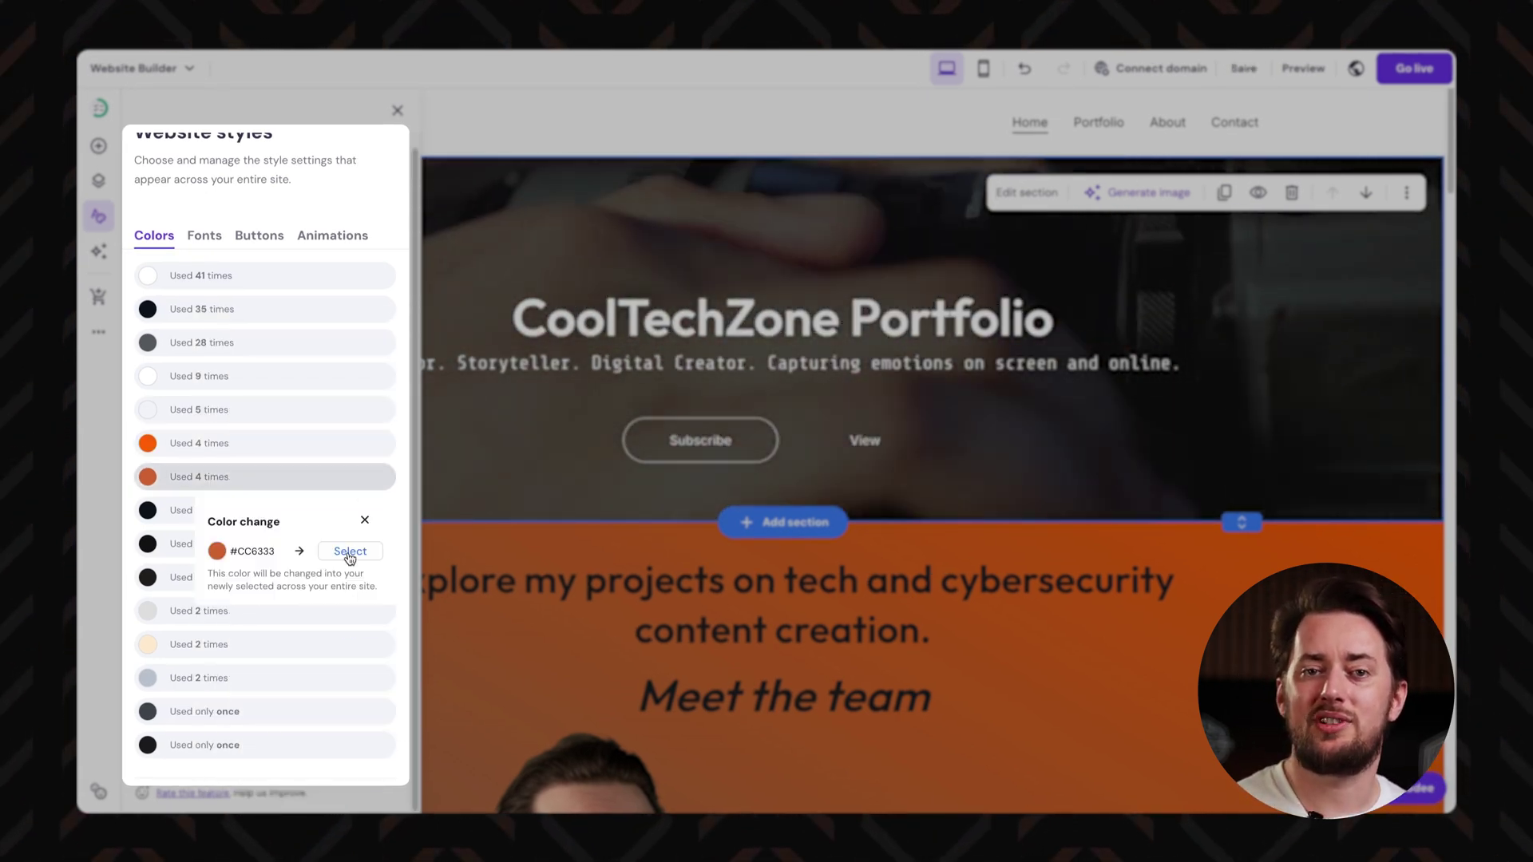
# Merge the duplicate dark grey into an existing website colour
pyautogui.click(347, 548)
pyautogui.click(365, 355)
pyautogui.click(362, 429)
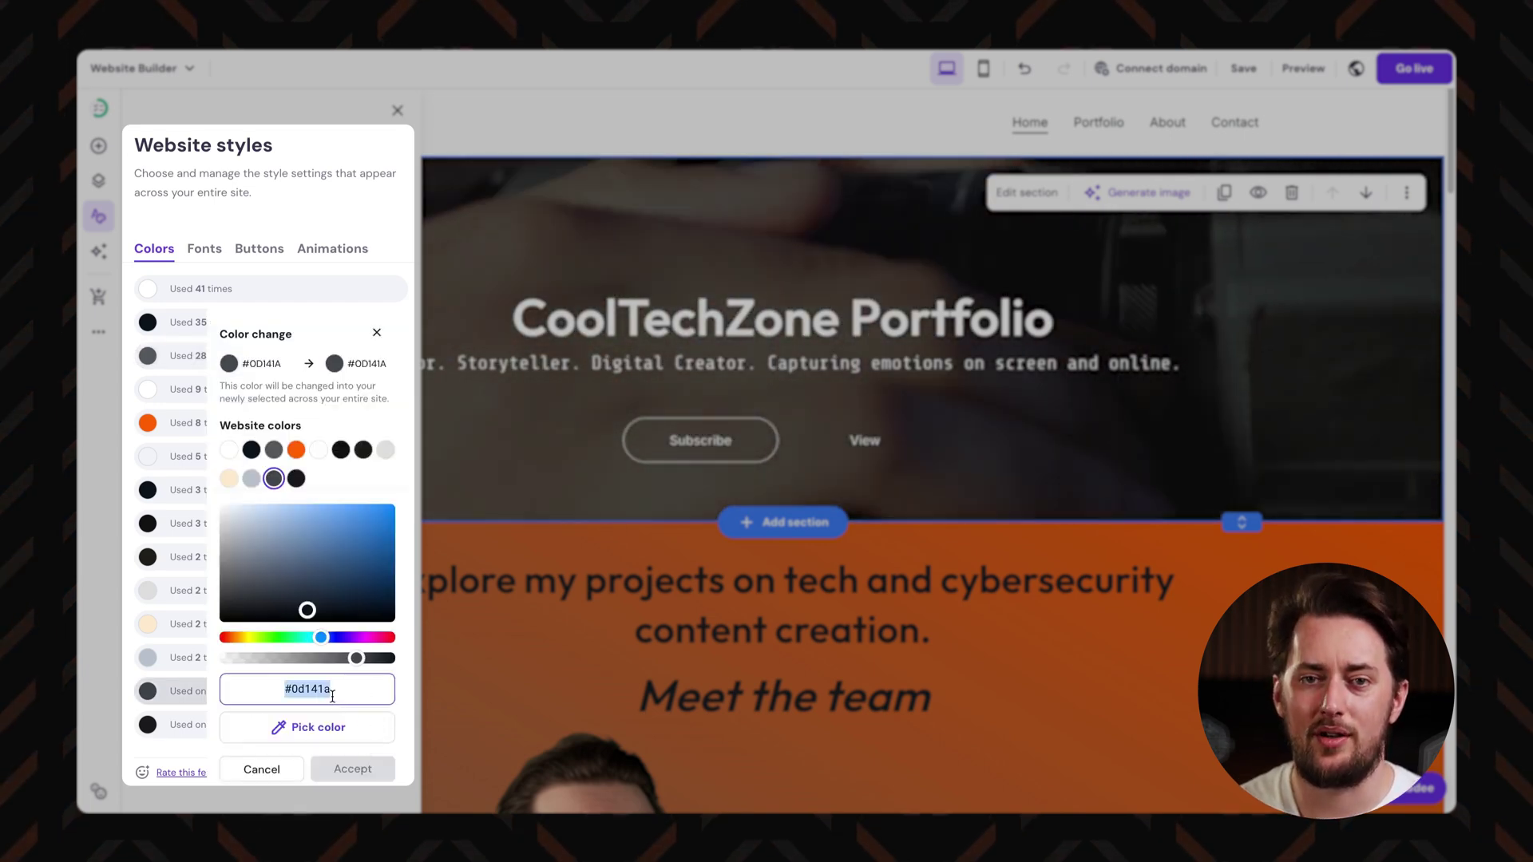
pyautogui.click(268, 479)
pyautogui.click(347, 767)
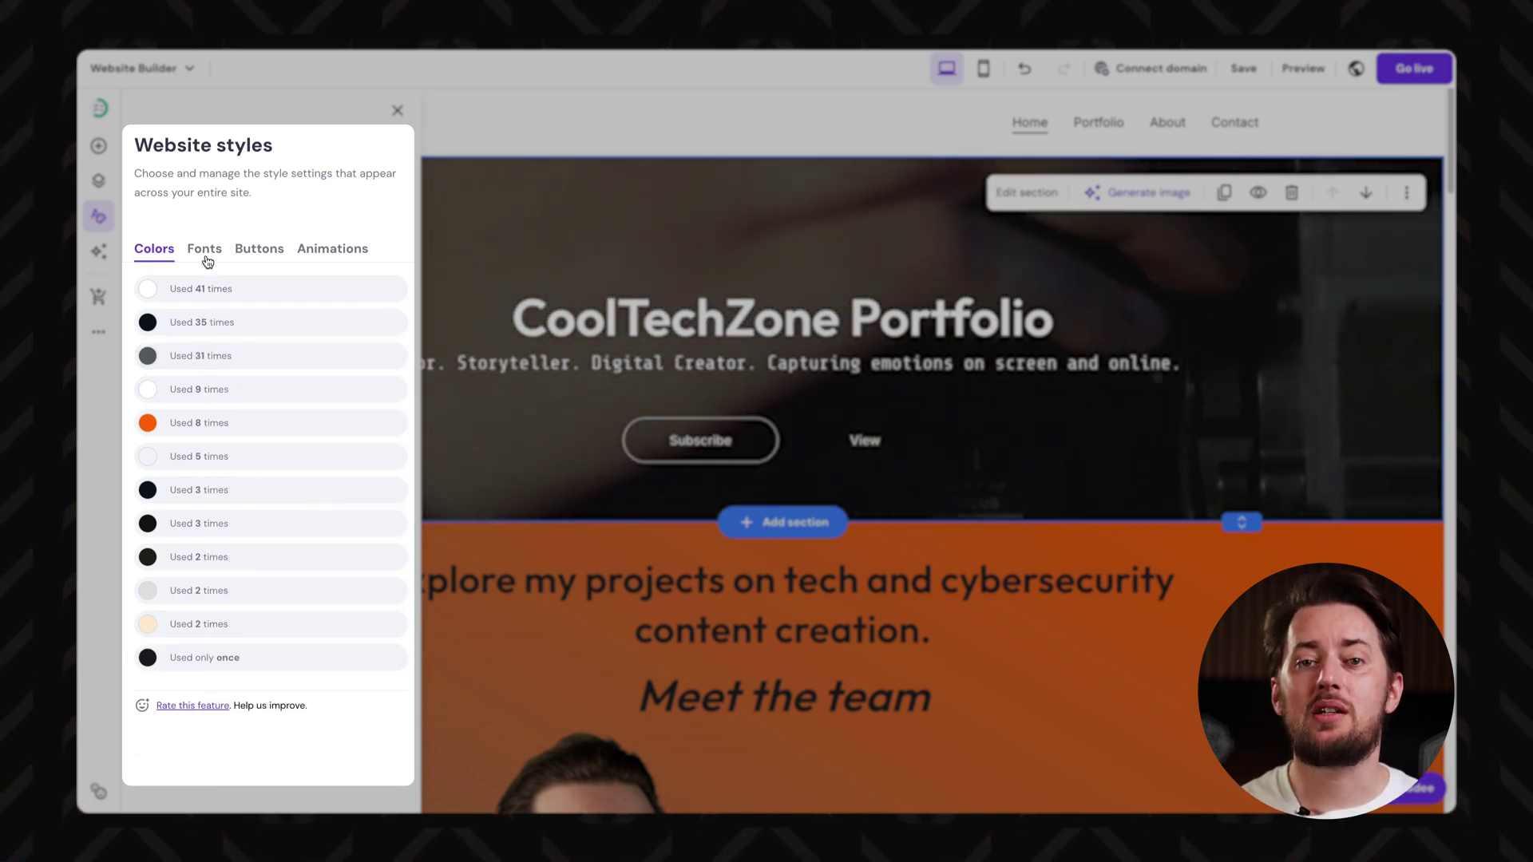
pyautogui.click(204, 253)
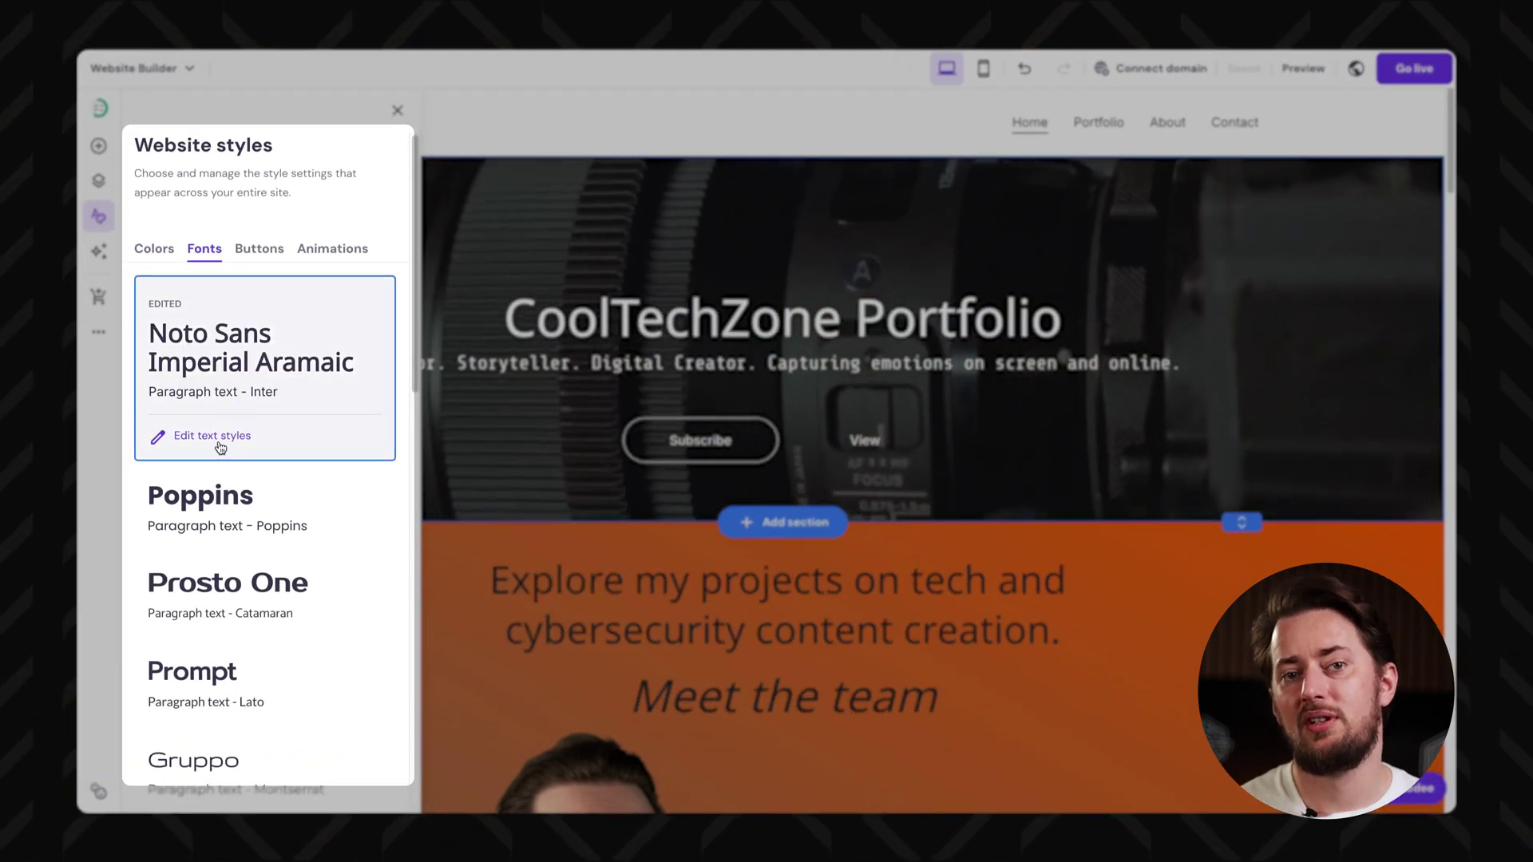
# Set the heading font to Inter and give Heading 2 weight 900
pyautogui.click(215, 440)
pyautogui.click(192, 261)
pyautogui.click(210, 306)
pyautogui.write('Inter')
pyautogui.click(205, 344)
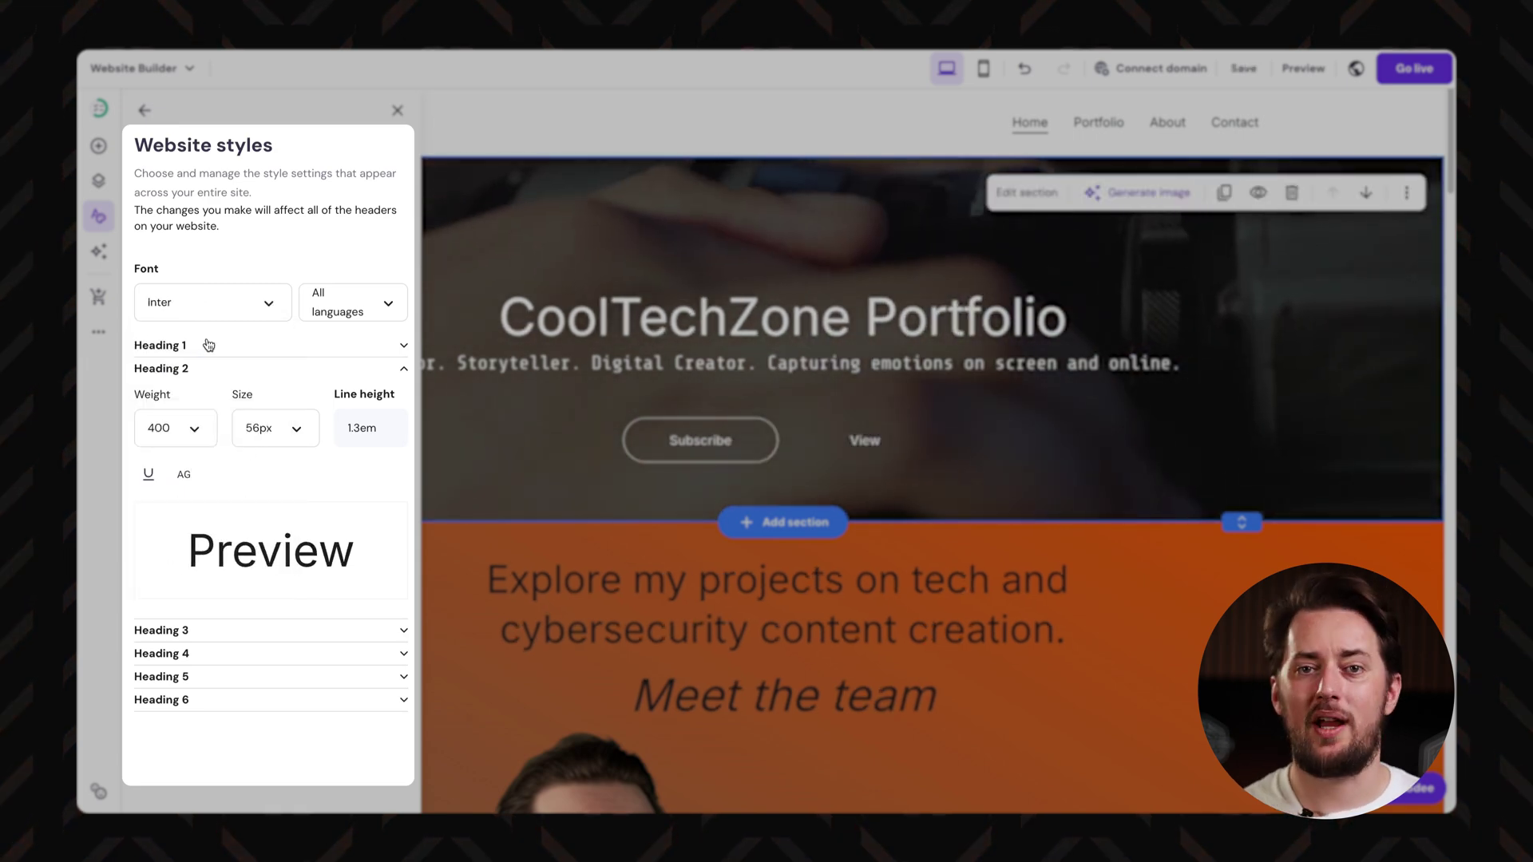
pyautogui.click(180, 427)
pyautogui.click(185, 714)
pyautogui.click(192, 430)
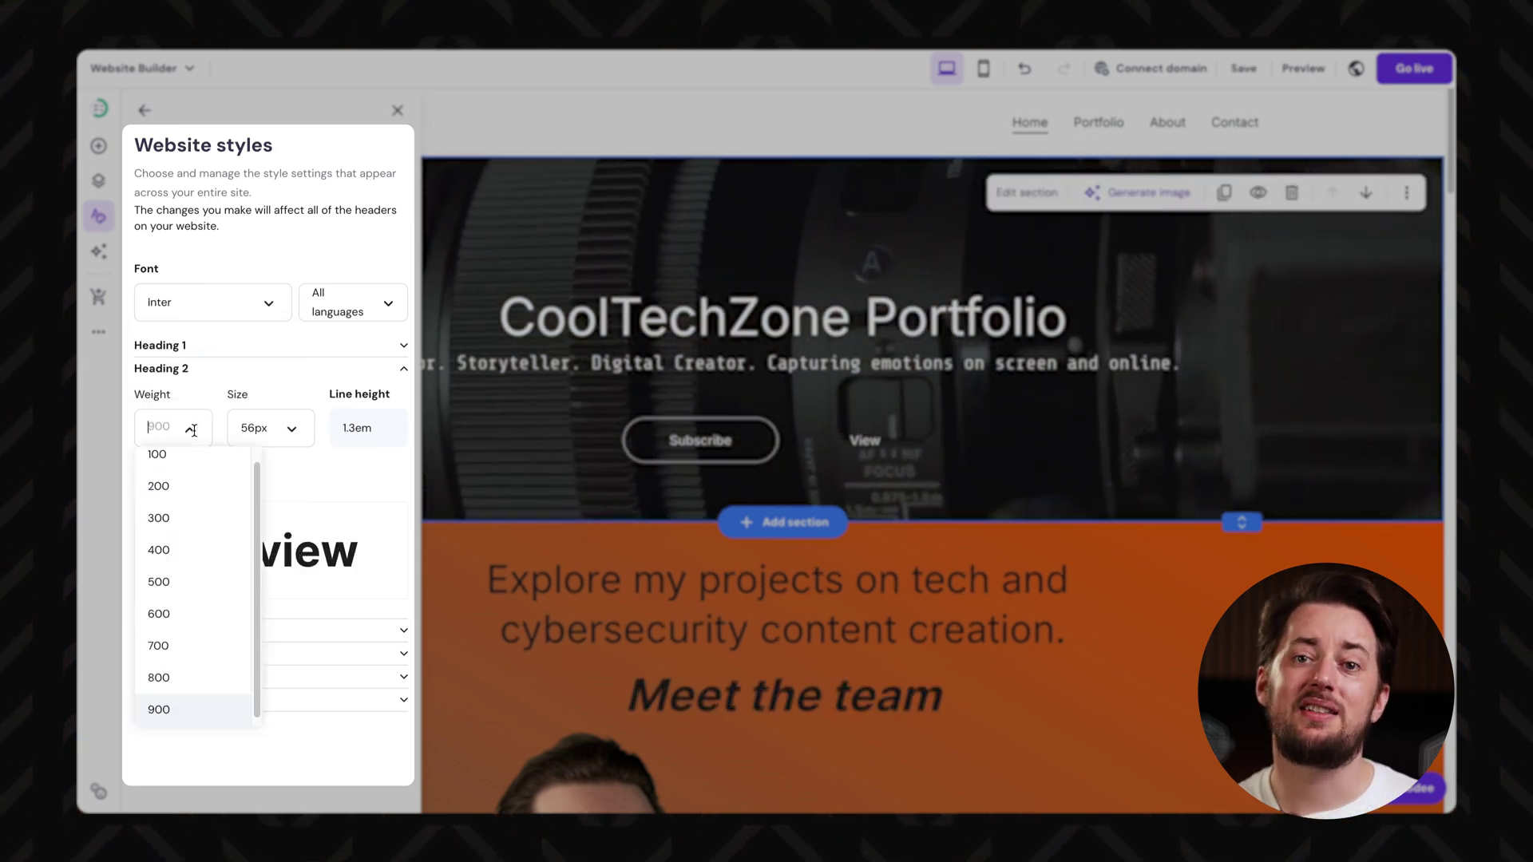
pyautogui.click(169, 710)
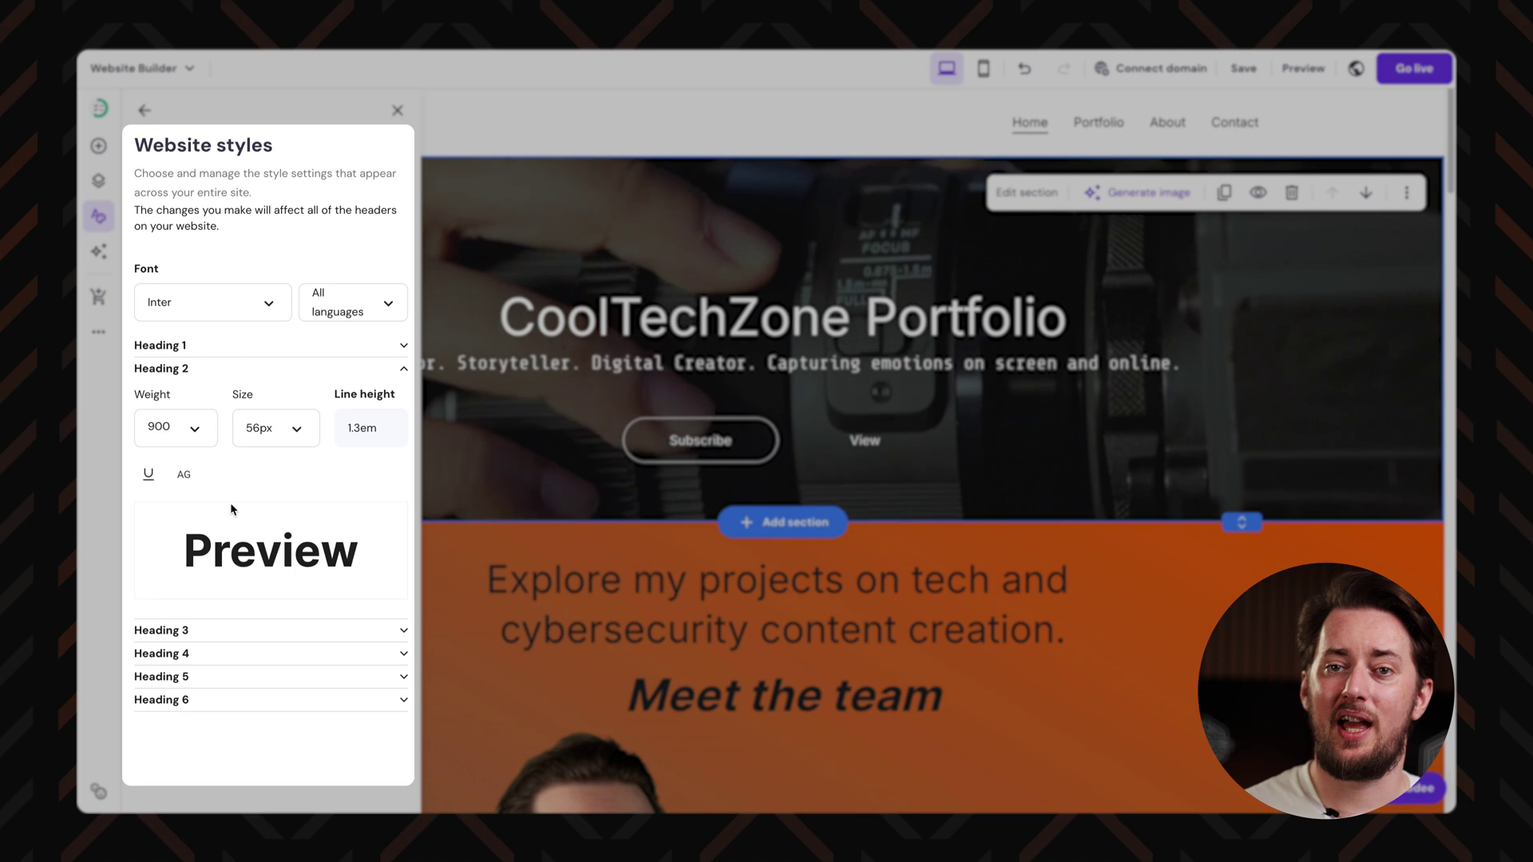
# Make Heading 1 weight 900 at 72px and set Heading 2 size to 48px
pyautogui.click(267, 345)
pyautogui.click(174, 404)
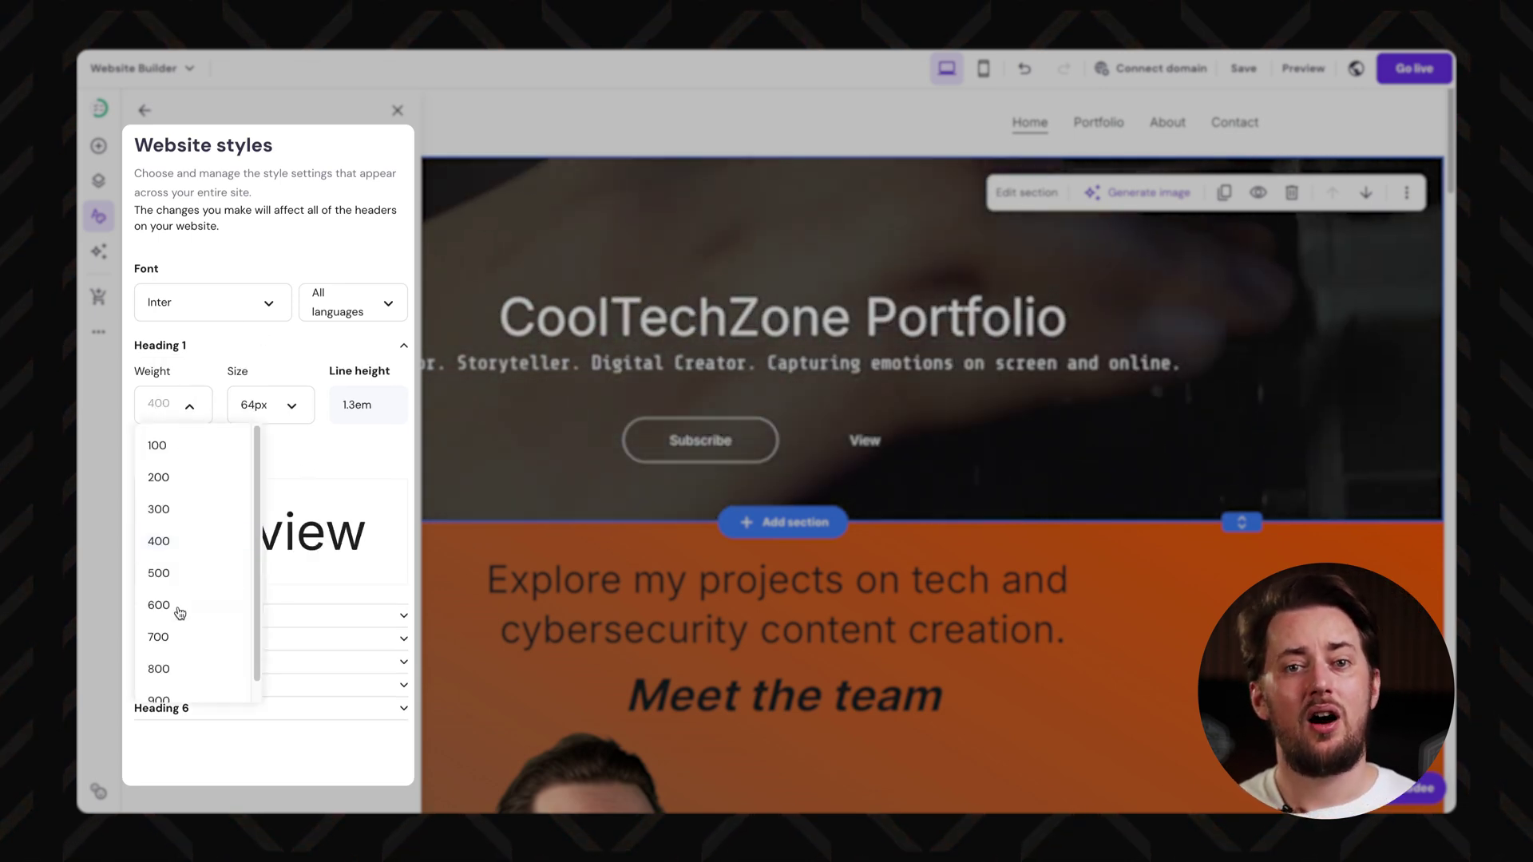
pyautogui.click(180, 678)
pyautogui.click(307, 403)
pyautogui.click(293, 603)
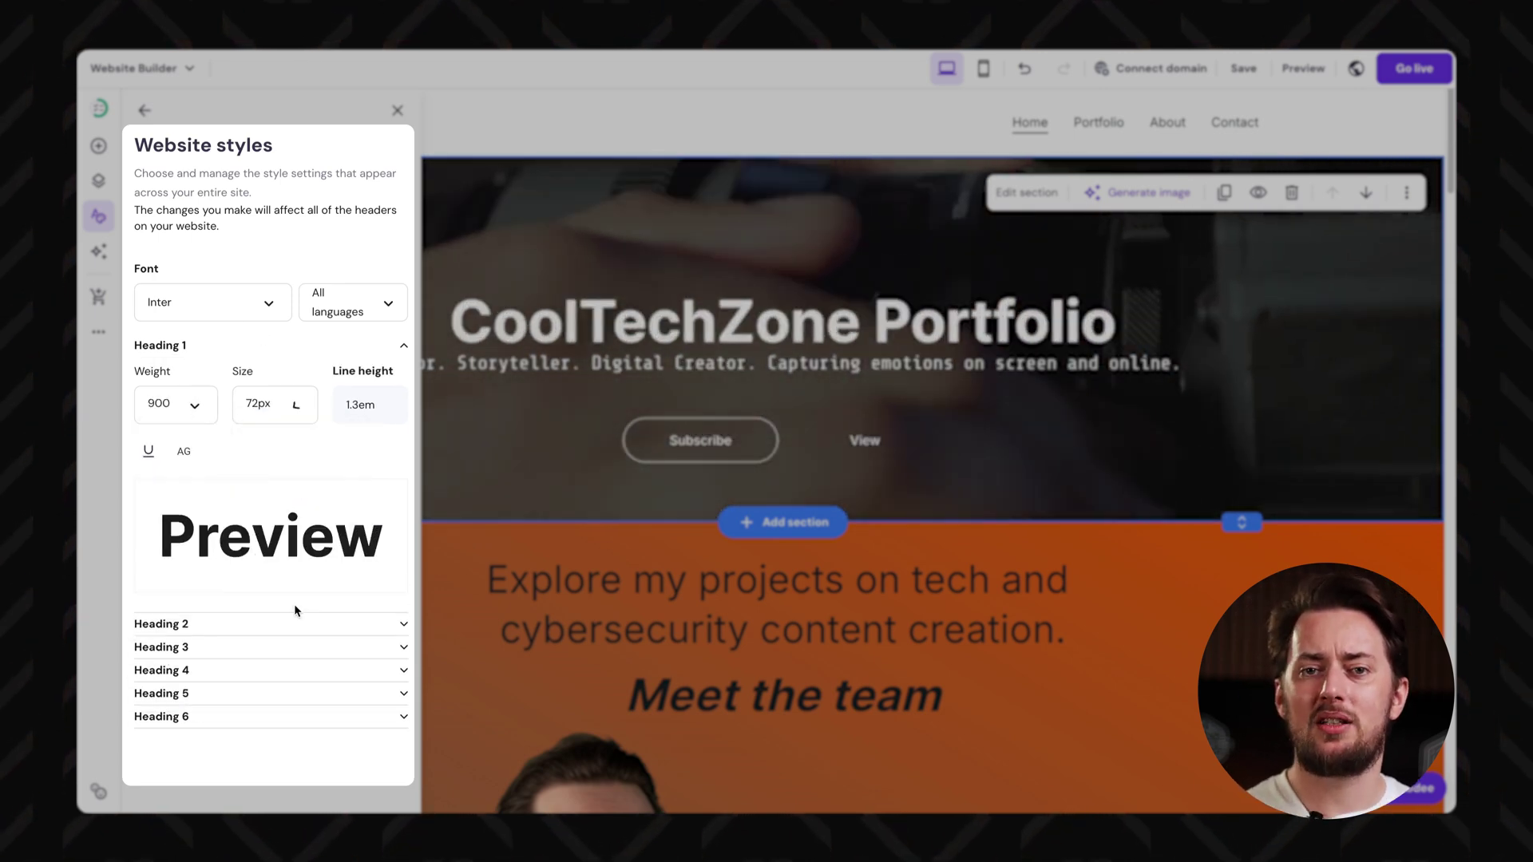
pyautogui.click(215, 348)
pyautogui.click(286, 428)
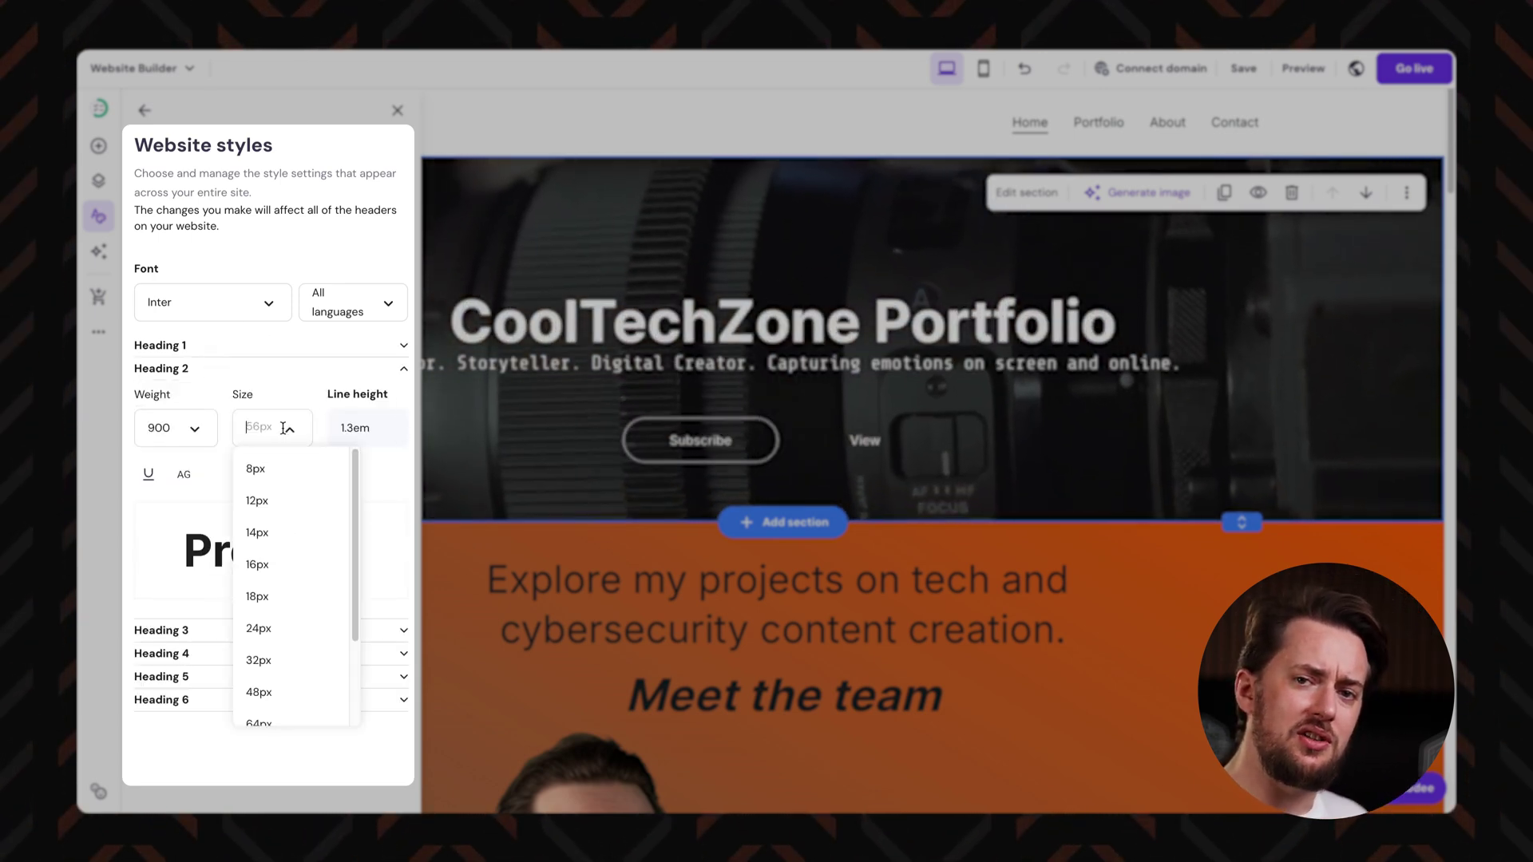
pyautogui.click(294, 694)
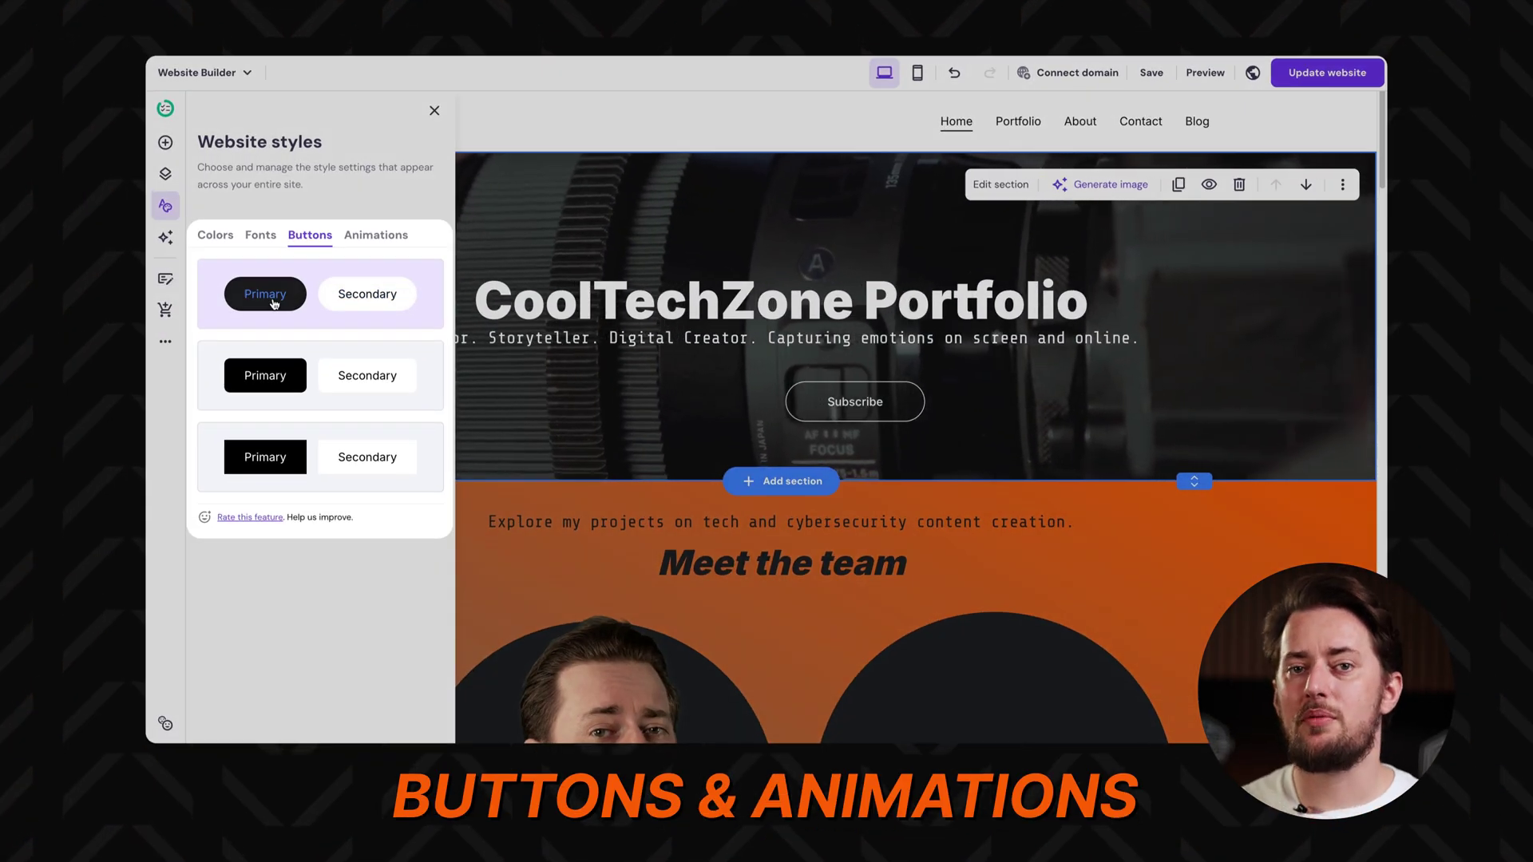
# Apply the rectangular button style and set site animations to No animation
pyautogui.click(273, 303)
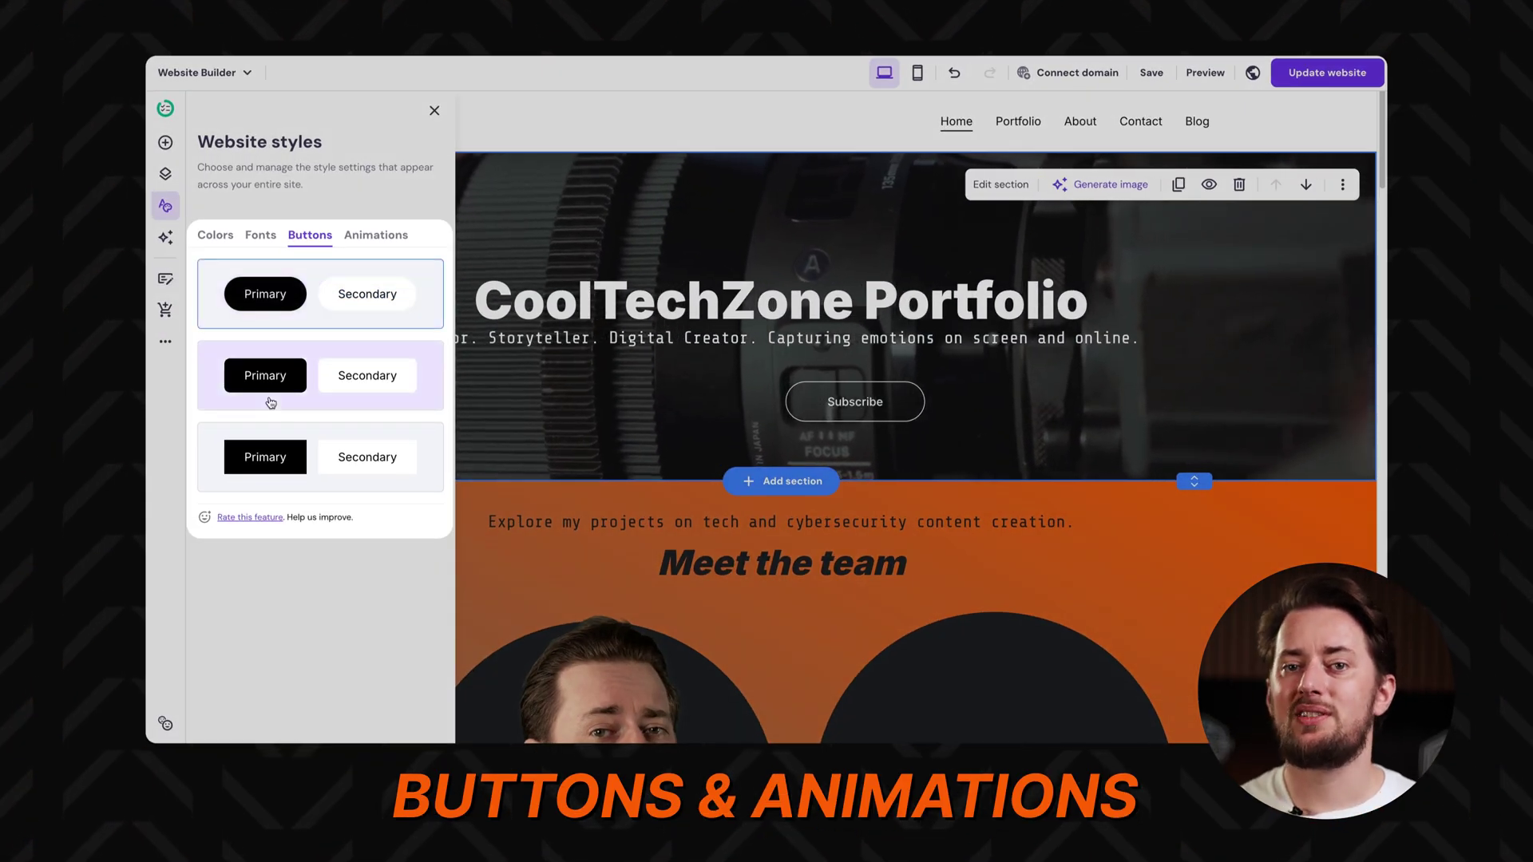
pyautogui.click(338, 387)
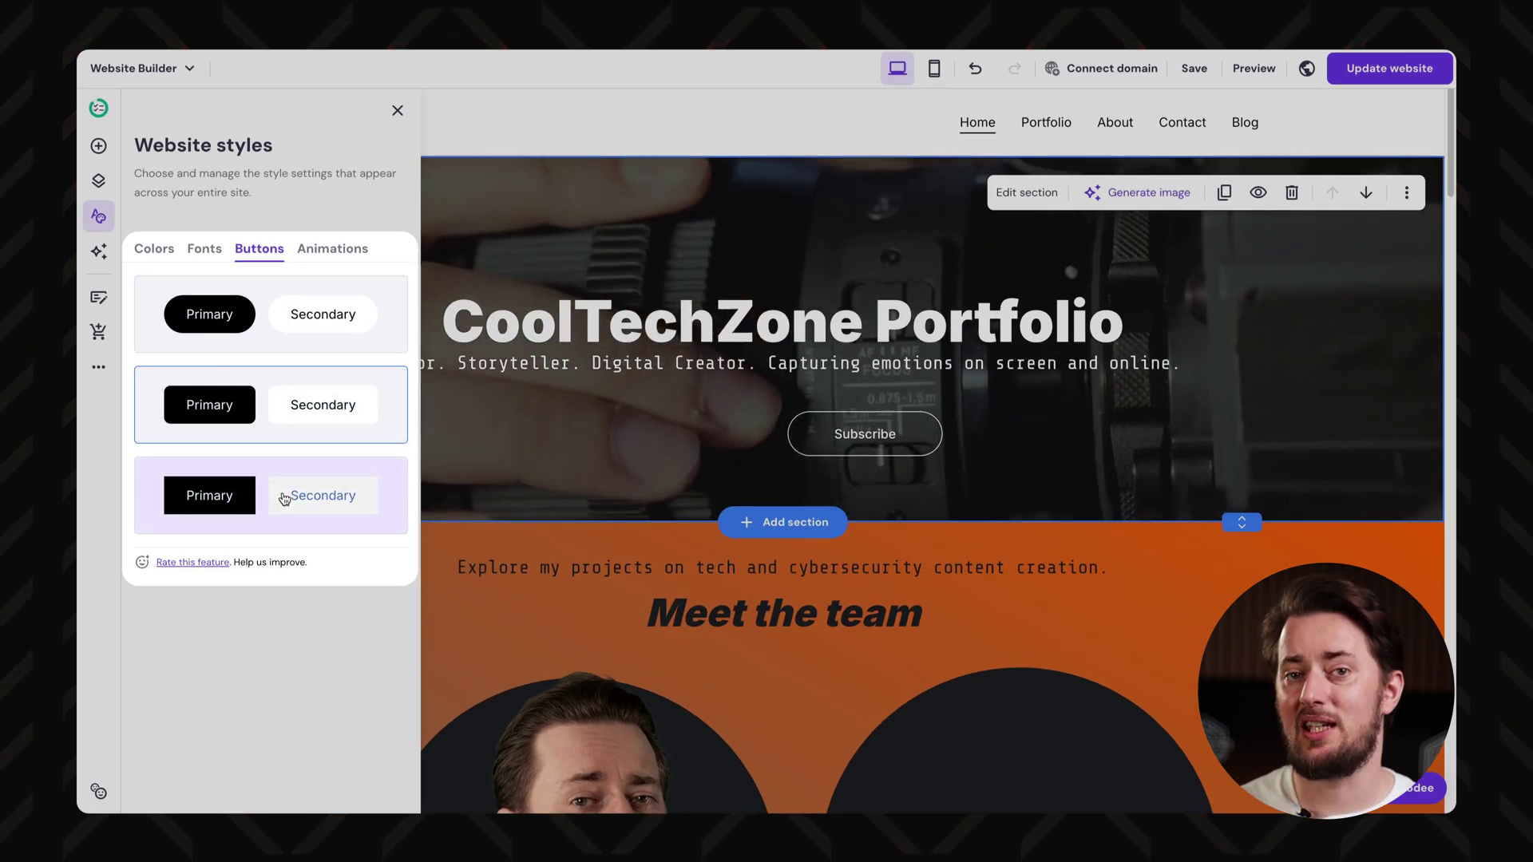
pyautogui.click(332, 249)
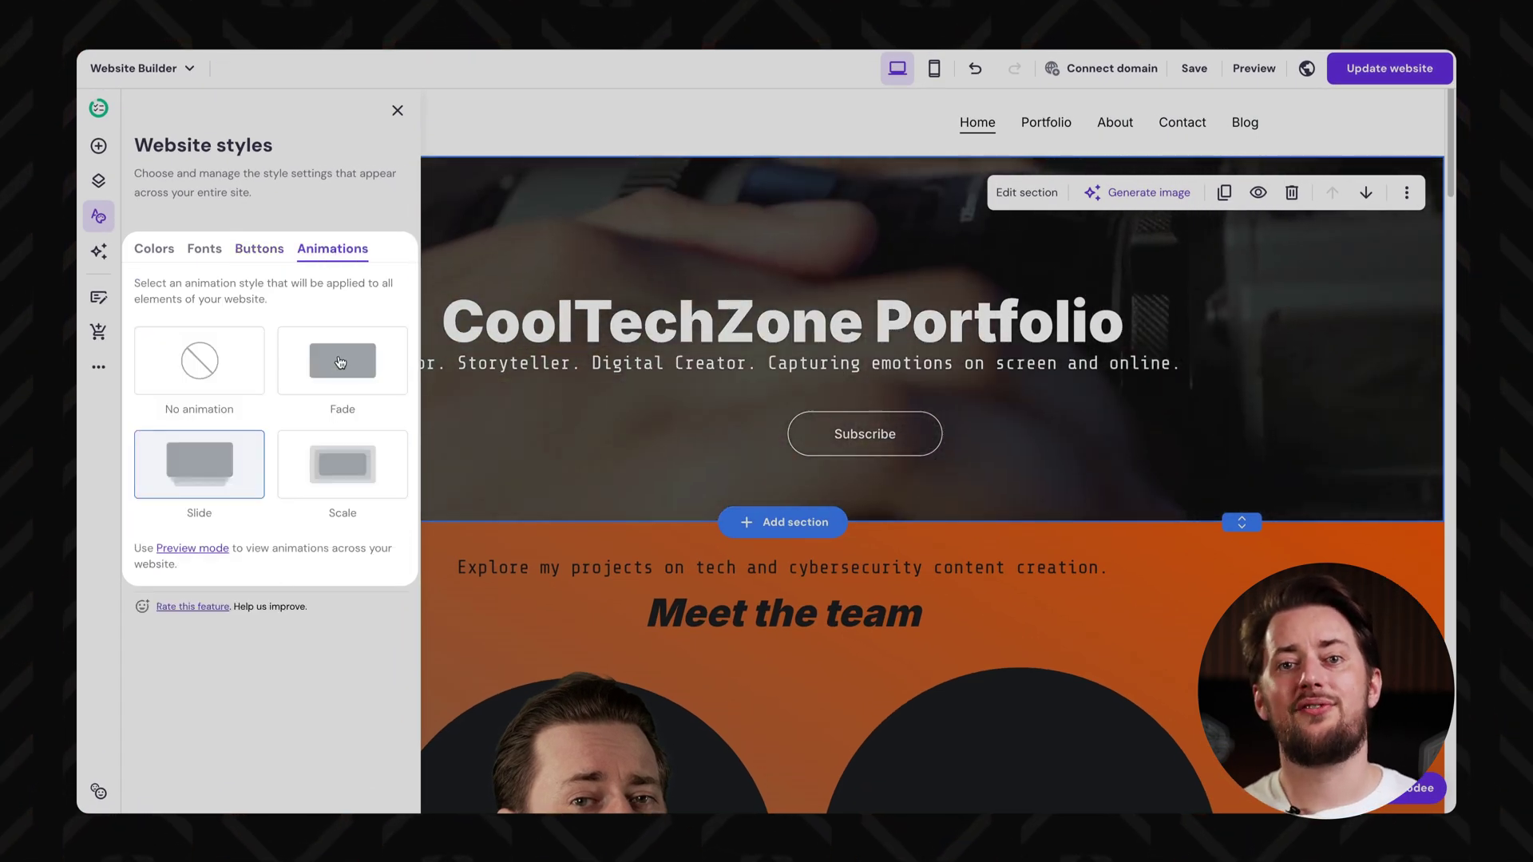
pyautogui.click(343, 360)
pyautogui.click(343, 468)
pyautogui.click(194, 456)
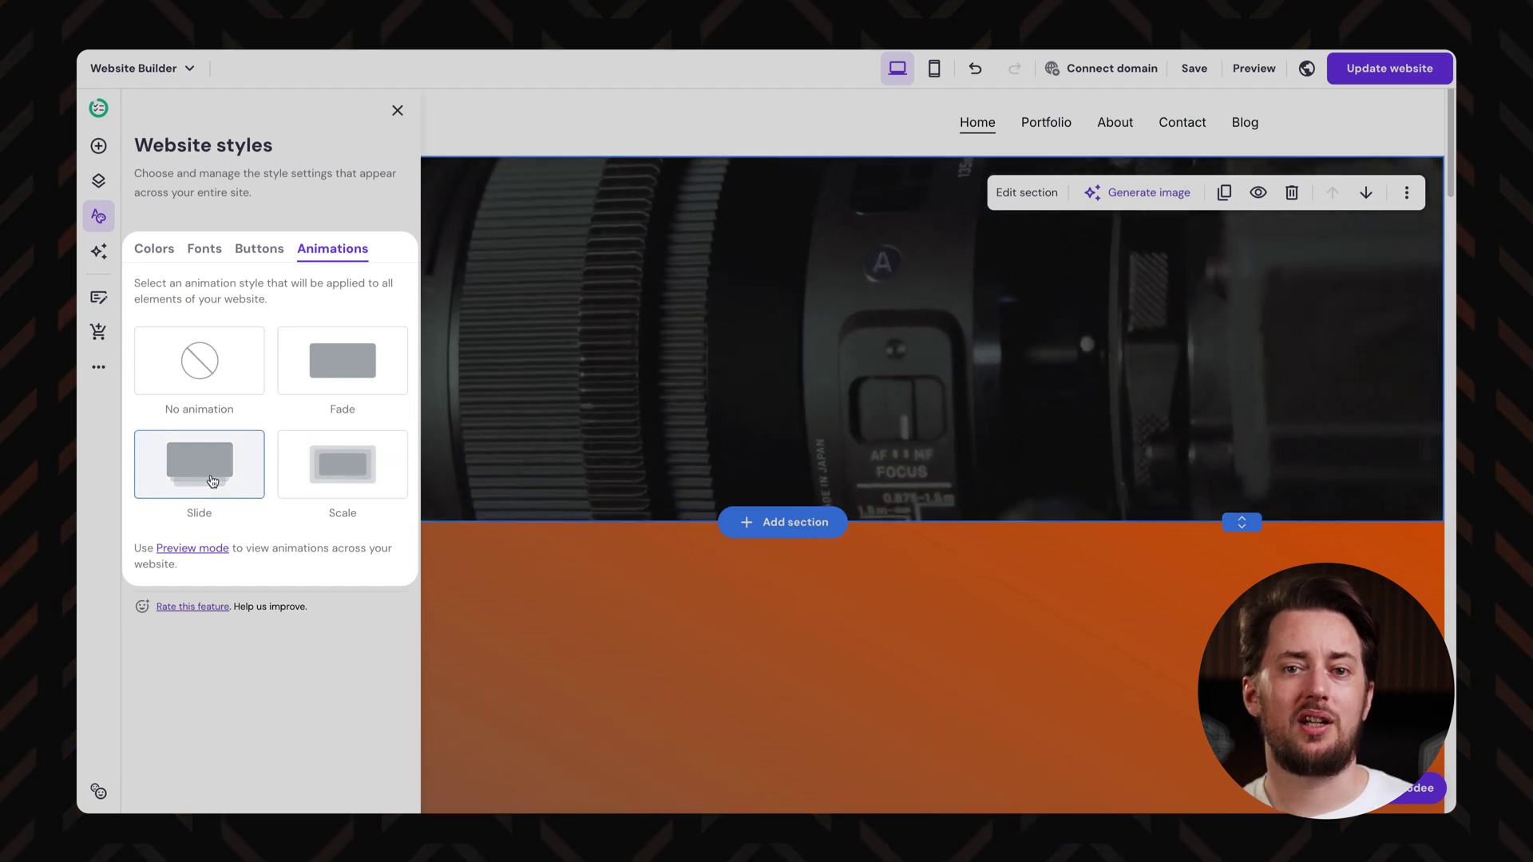
pyautogui.click(321, 381)
pyautogui.click(218, 380)
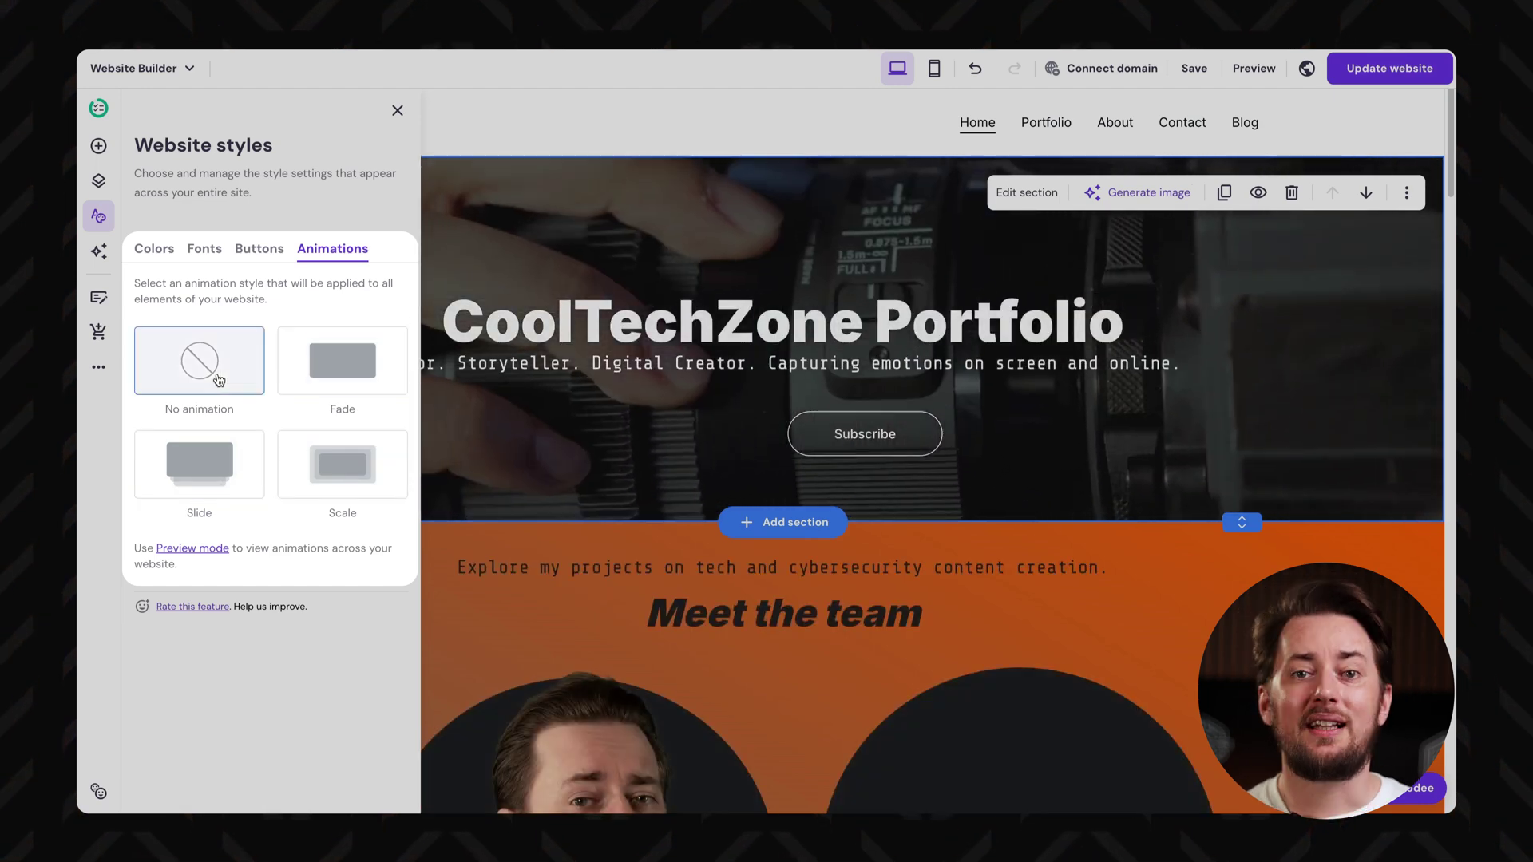
# Add a 'Video Examples' button beside Subscribe, linked to a web address
pyautogui.click(99, 145)
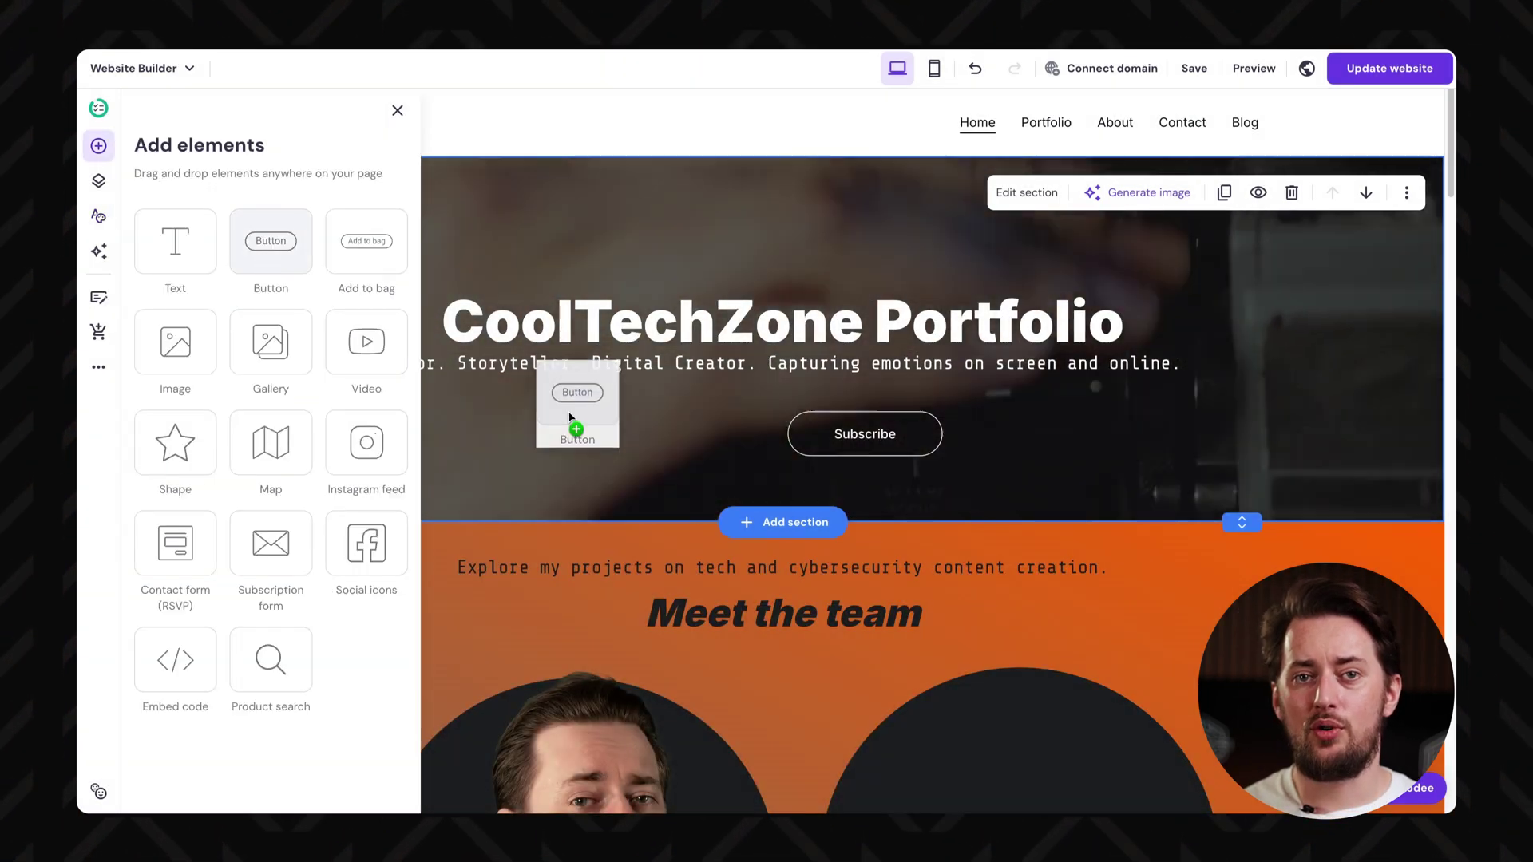
pyautogui.moveTo(275, 240); pyautogui.dragTo(675, 432)
pyautogui.click(660, 377)
pyautogui.write('Video Examples')
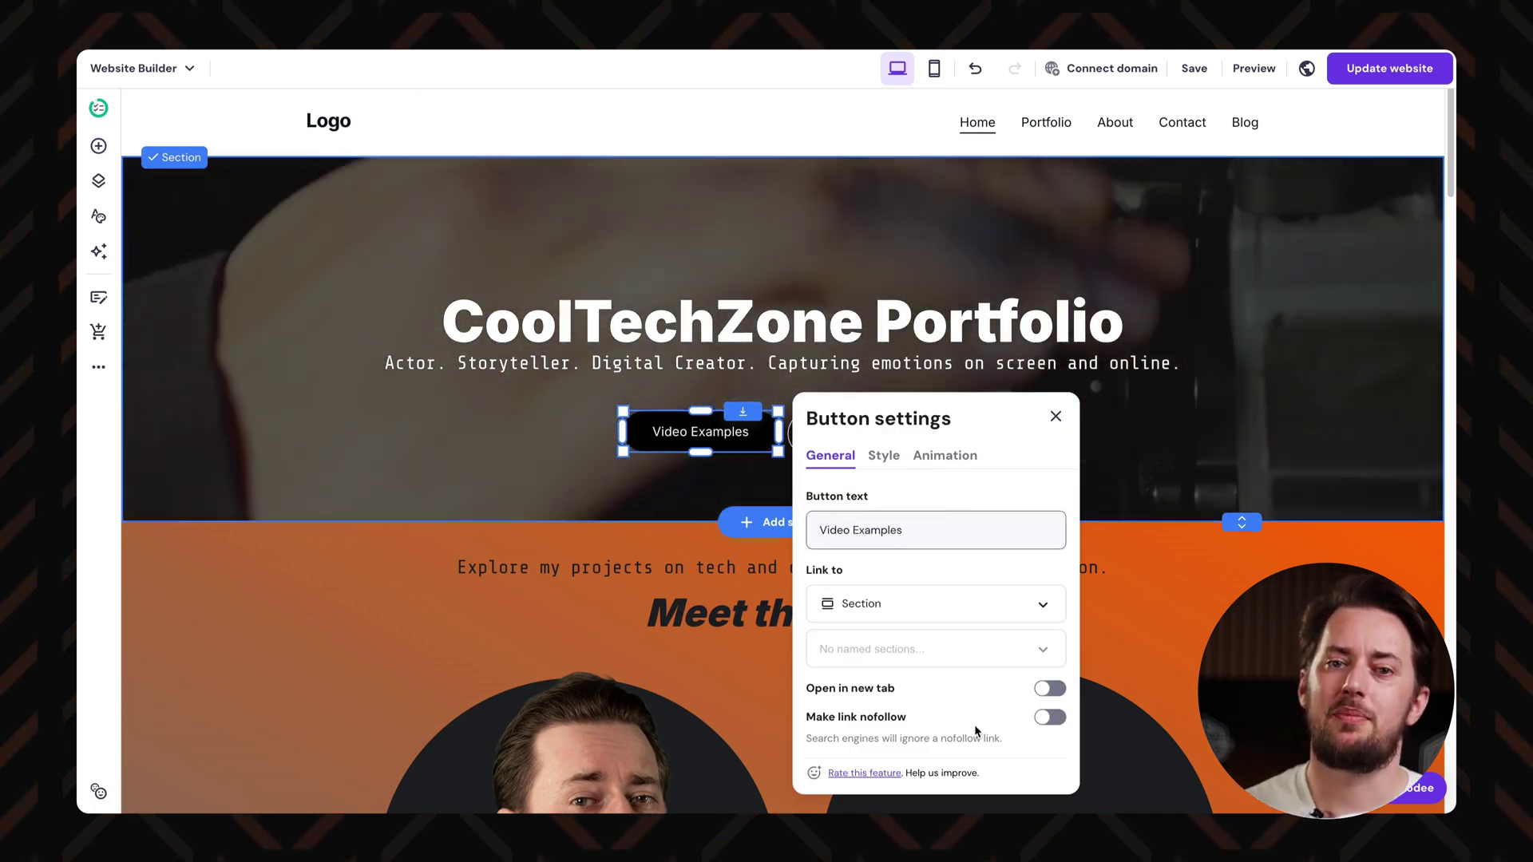
pyautogui.click(934, 604)
pyautogui.click(935, 677)
pyautogui.click(884, 456)
pyautogui.click(1056, 721)
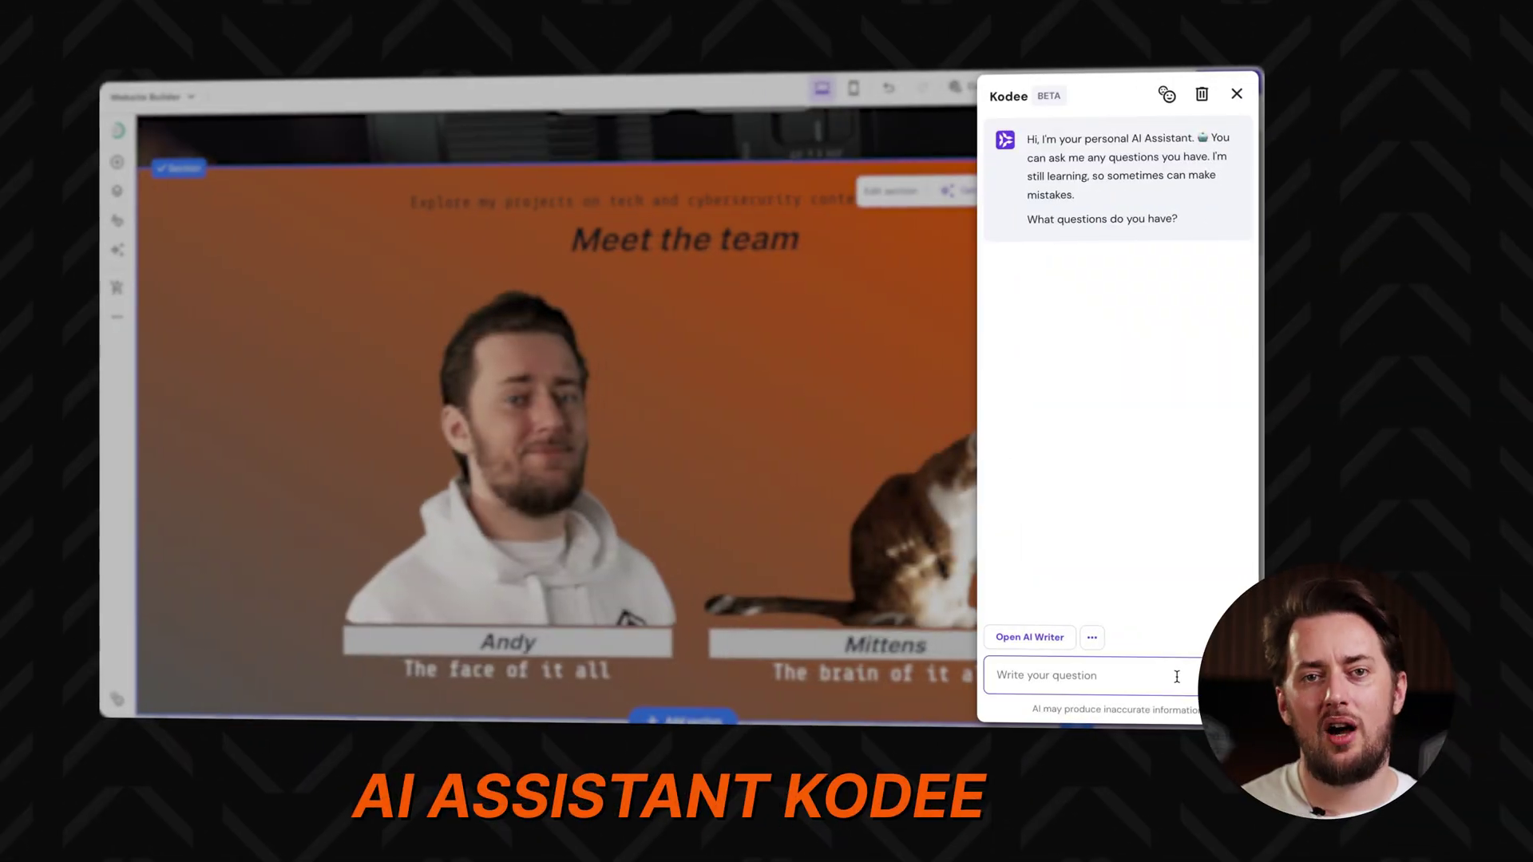
# Ask Kodee whether a background can be added behind a transparent picture
pyautogui.click(1177, 676)
pyautogui.write('Is it poss')
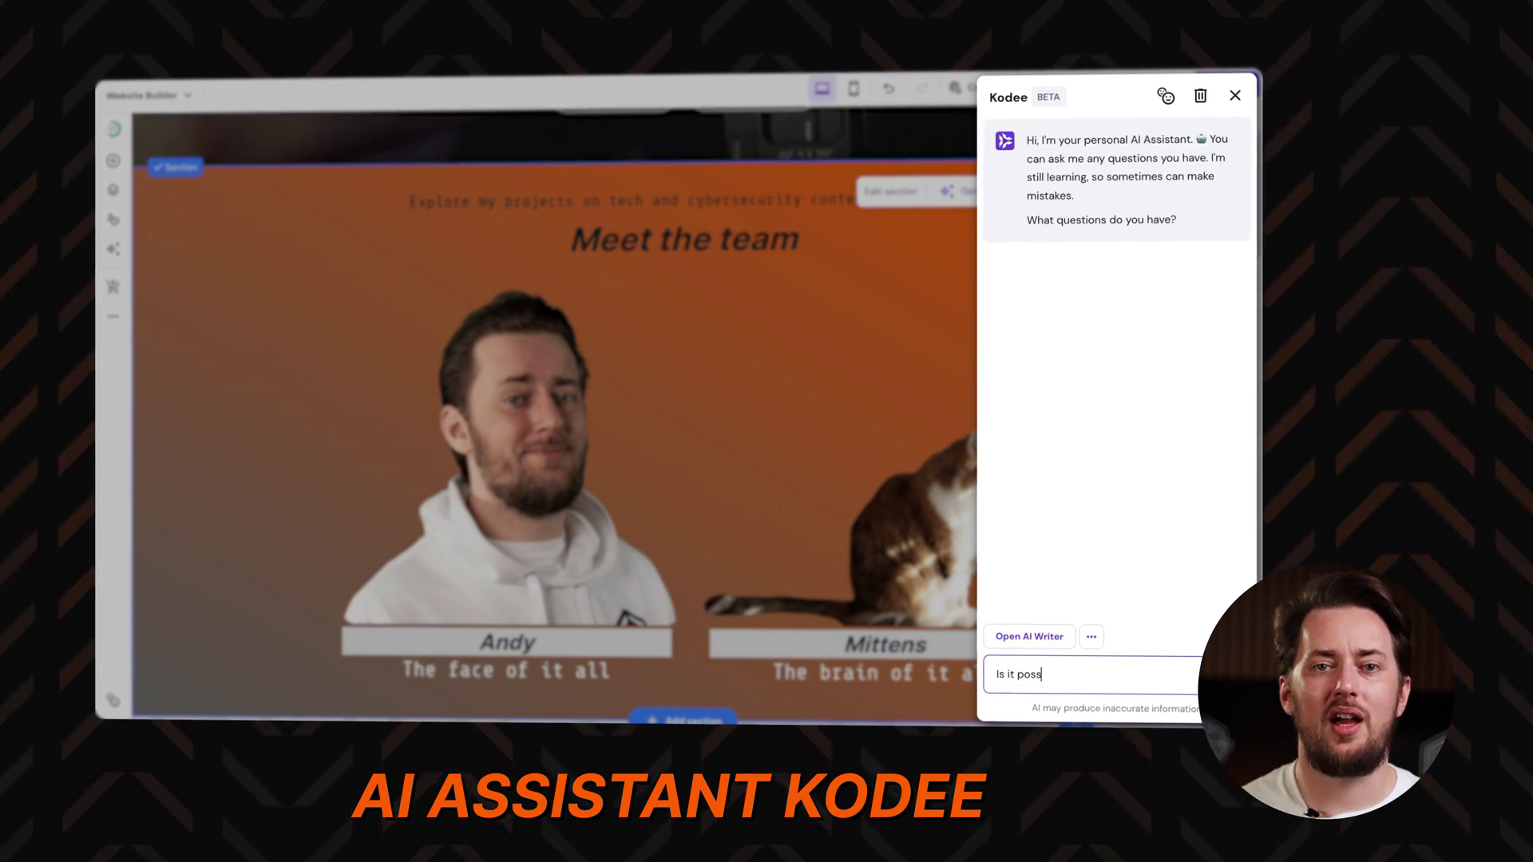
pyautogui.write('ible to add a background to a tr')
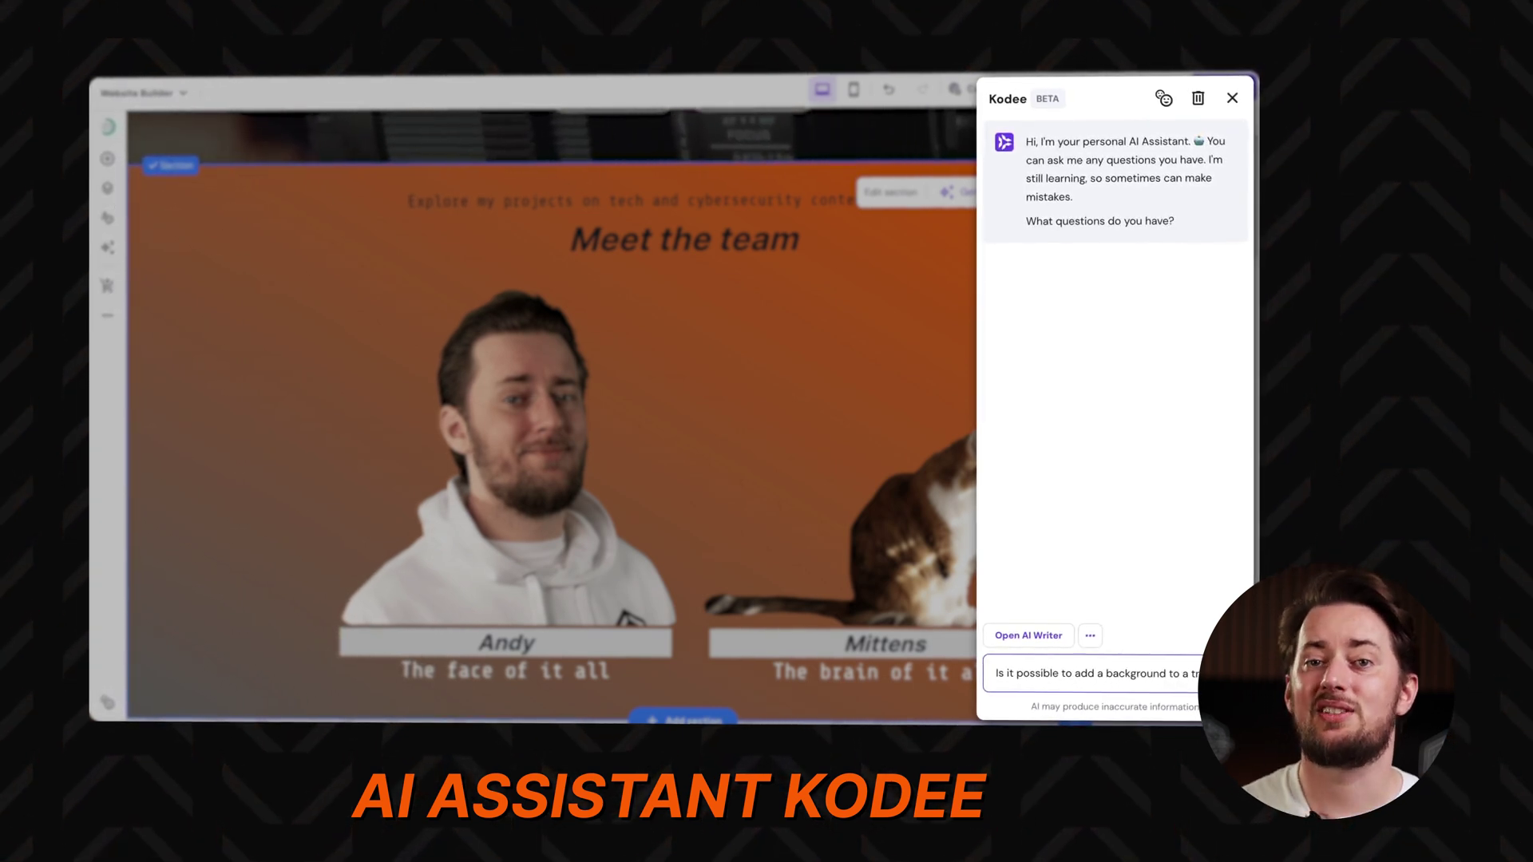
pyautogui.write('ansparent picture ')
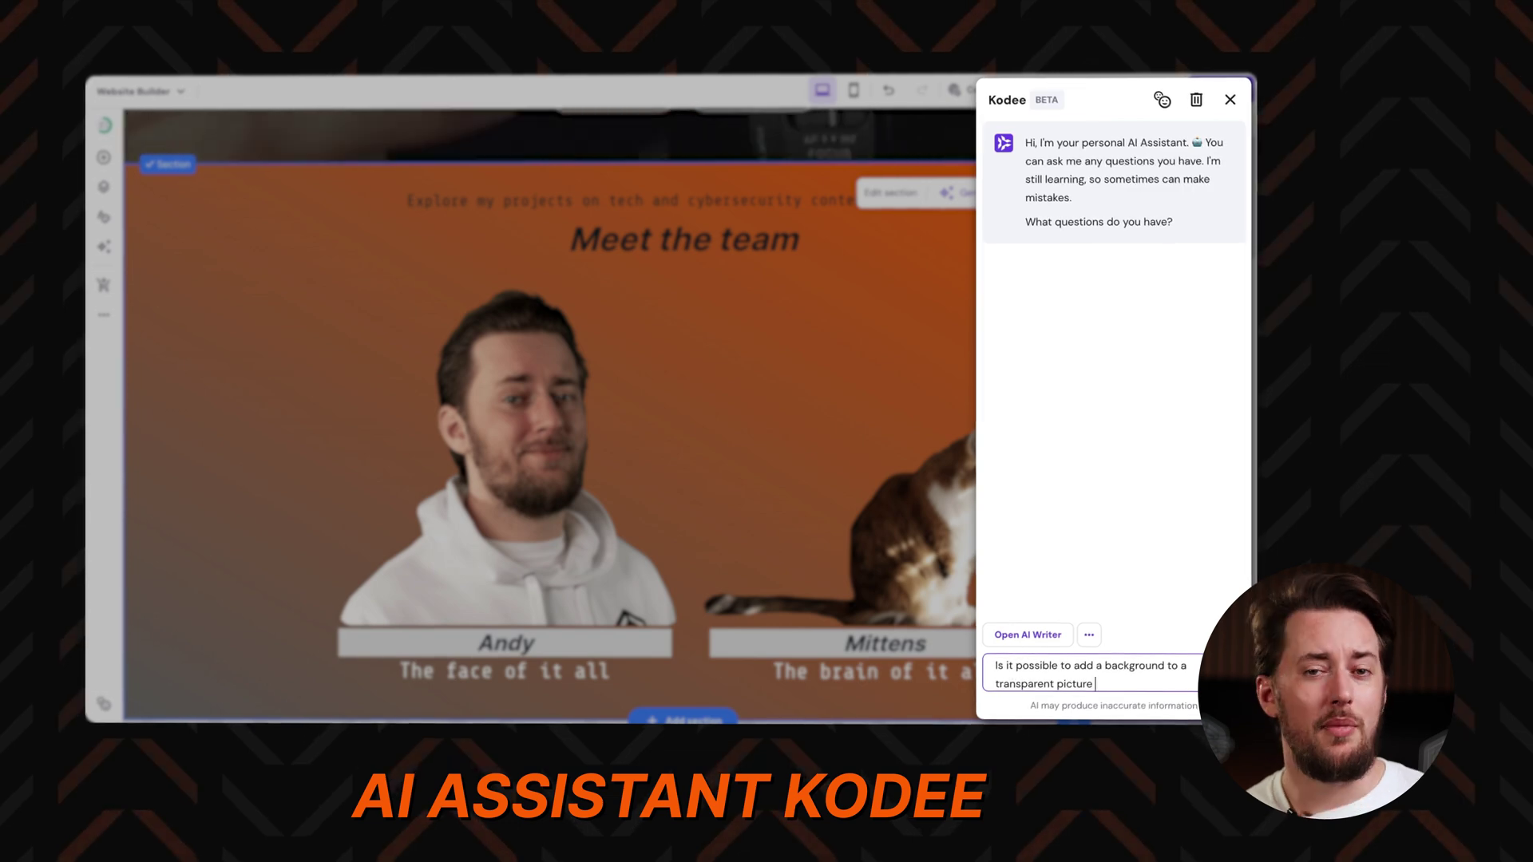
pyautogui.write('I added?')
pyautogui.press('Return')
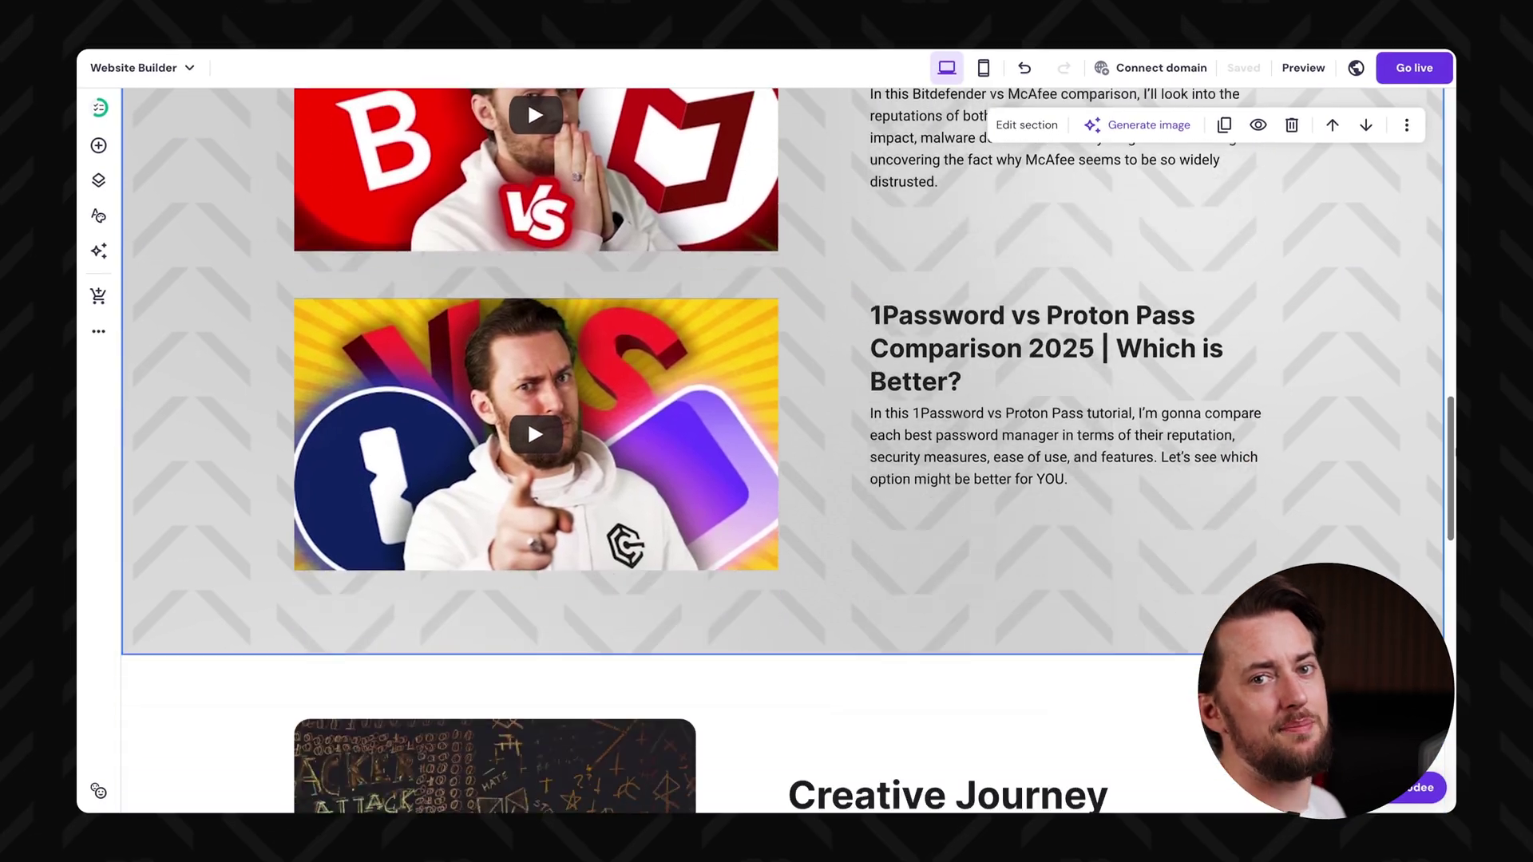
pyautogui.scroll(-2, 779, 456)
pyautogui.scroll(-3, 779, 456)
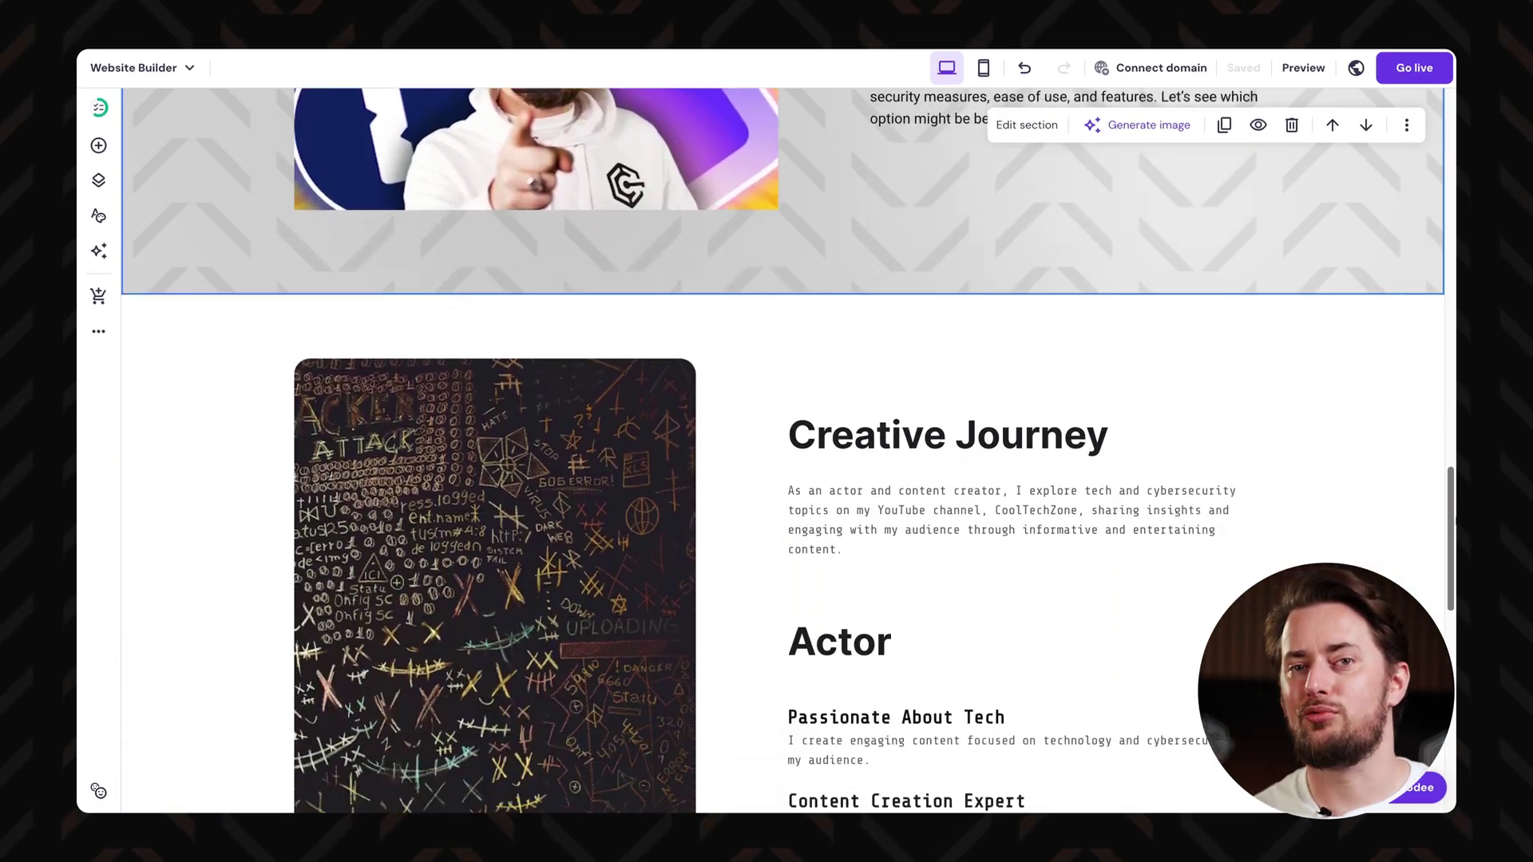
pyautogui.scroll(-3, 780, 456)
pyautogui.scroll(-2, 779, 456)
pyautogui.scroll(-2, 779, 455)
pyautogui.scroll(-1, 779, 455)
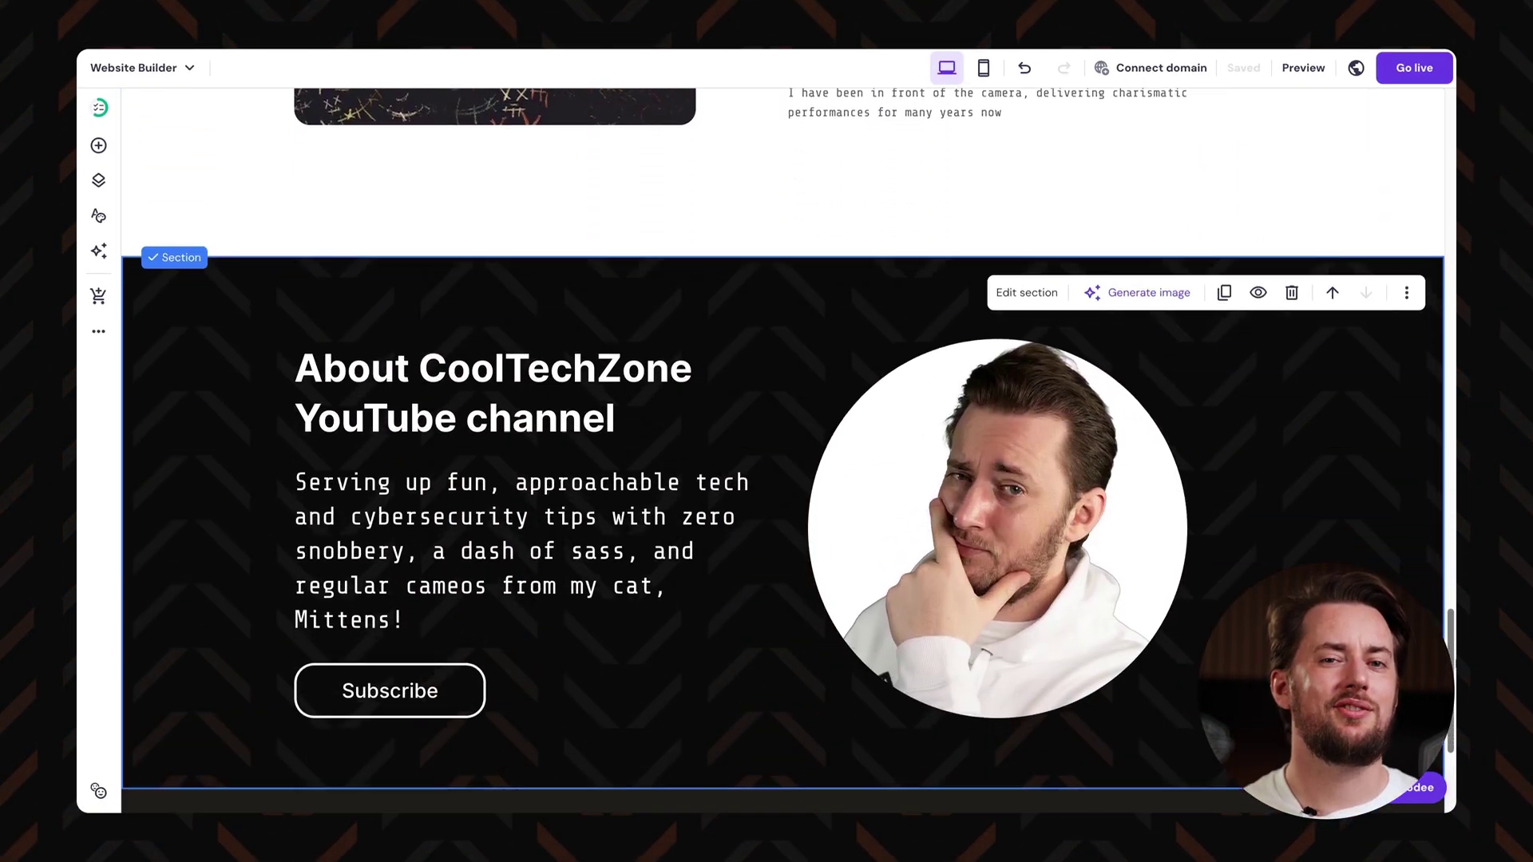
pyautogui.scroll(-2, 780, 455)
pyautogui.scroll(-1, 779, 576)
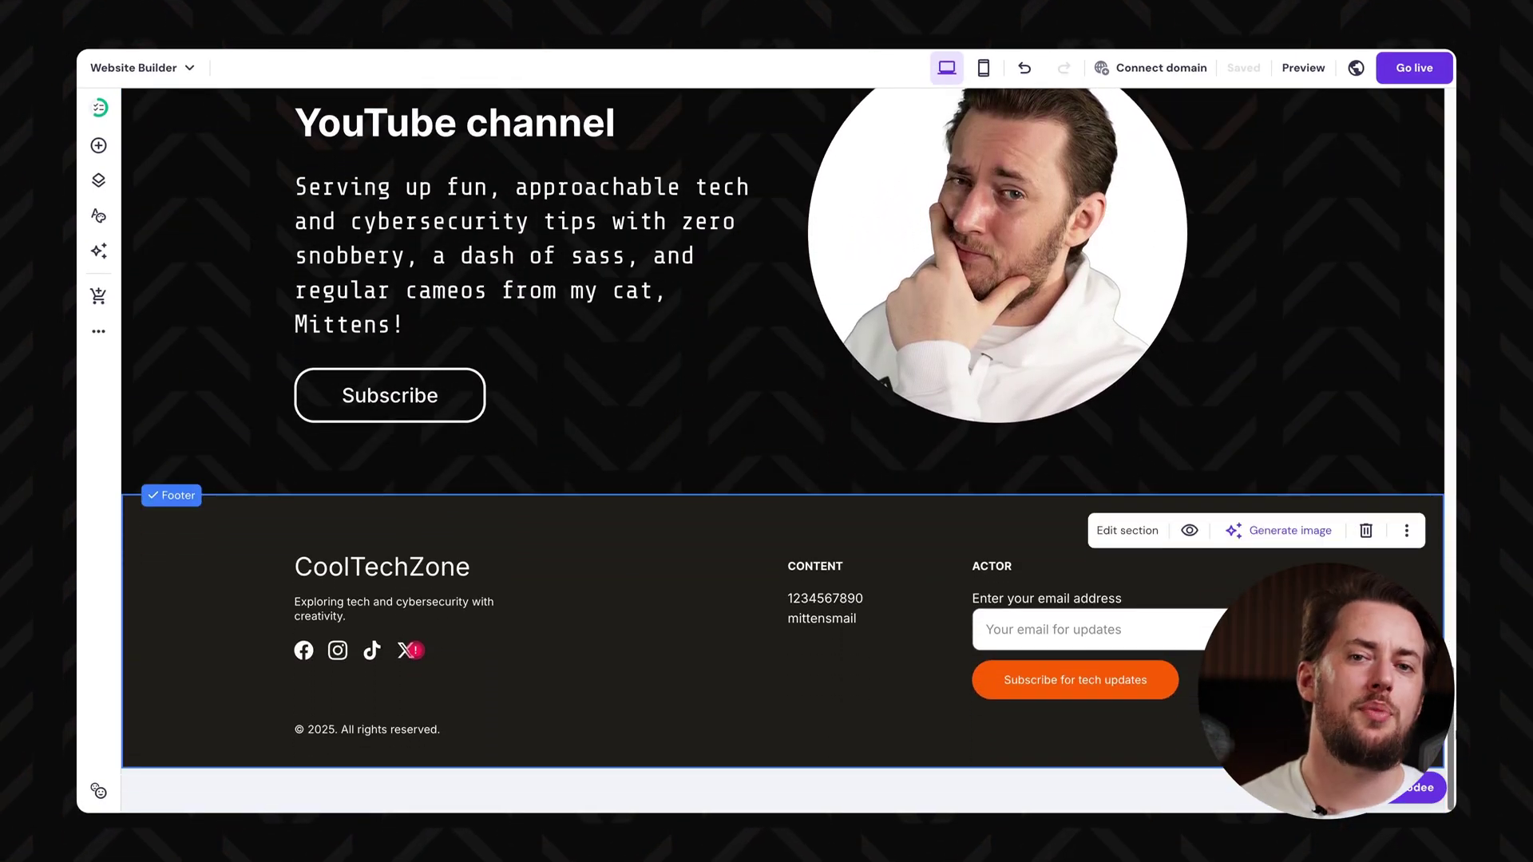
pyautogui.scroll(3, 1432, 378)
pyautogui.scroll(5, 1432, 378)
pyautogui.scroll(5, 1431, 379)
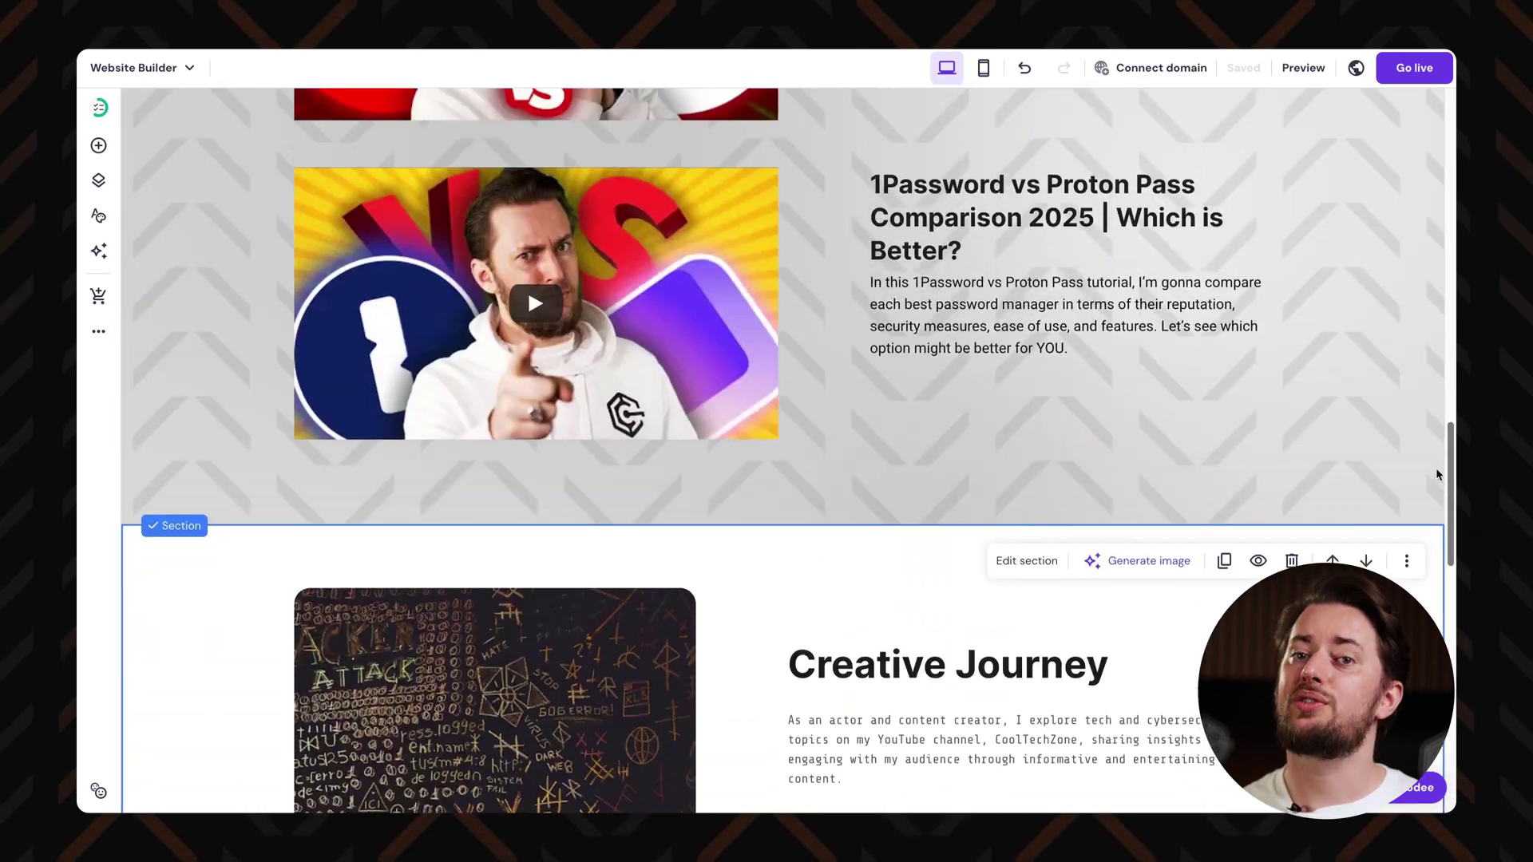
pyautogui.scroll(4, 1431, 380)
pyautogui.scroll(5, 1432, 380)
pyautogui.scroll(5, 1431, 380)
pyautogui.scroll(5, 1432, 379)
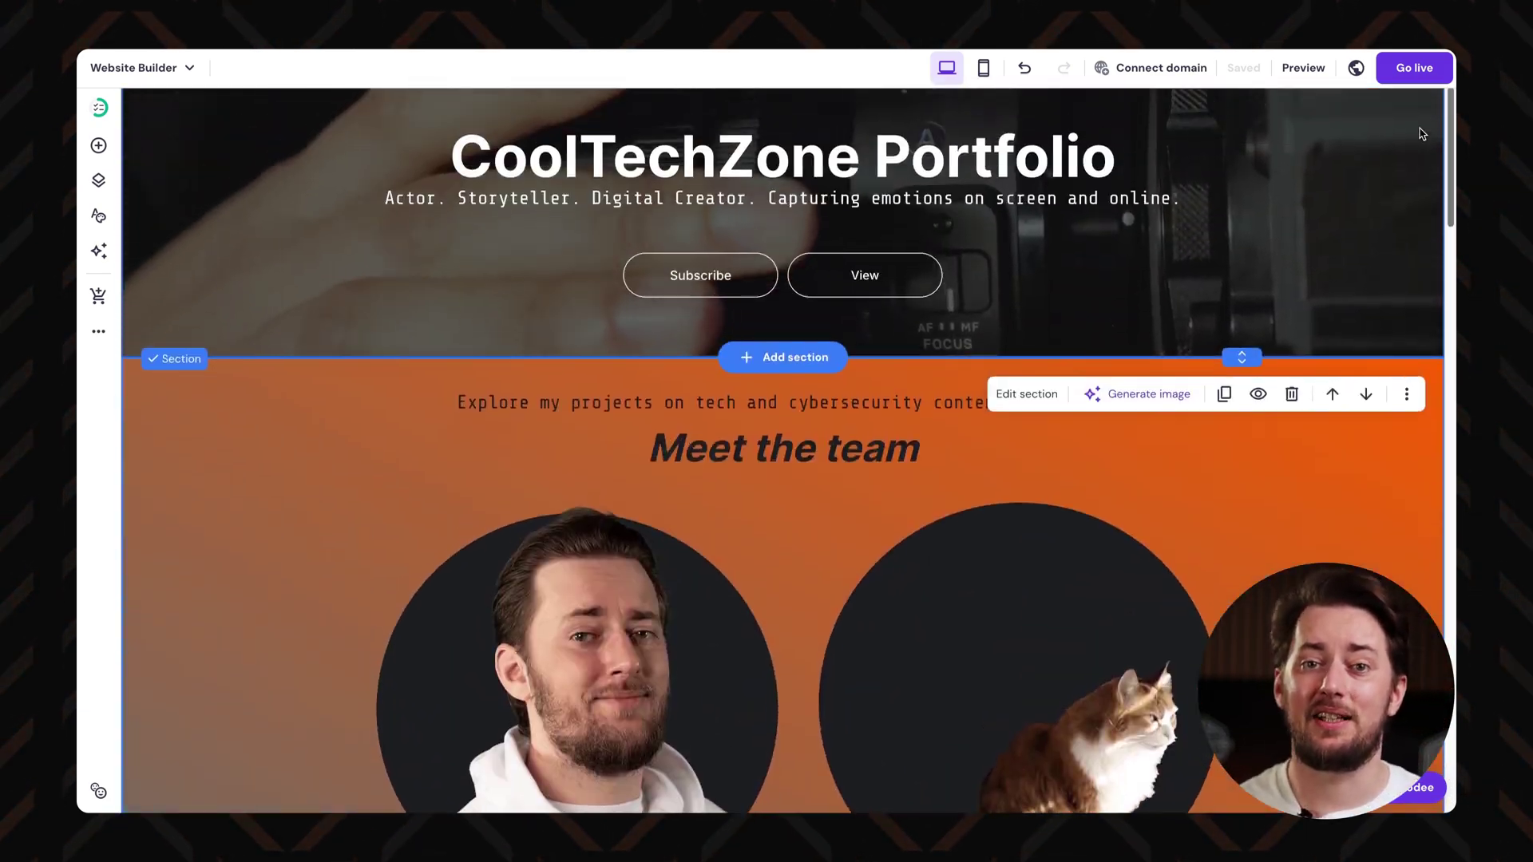
pyautogui.scroll(3, 1420, 105)
# Open the AI tools list from the left sidebar
pyautogui.click(99, 250)
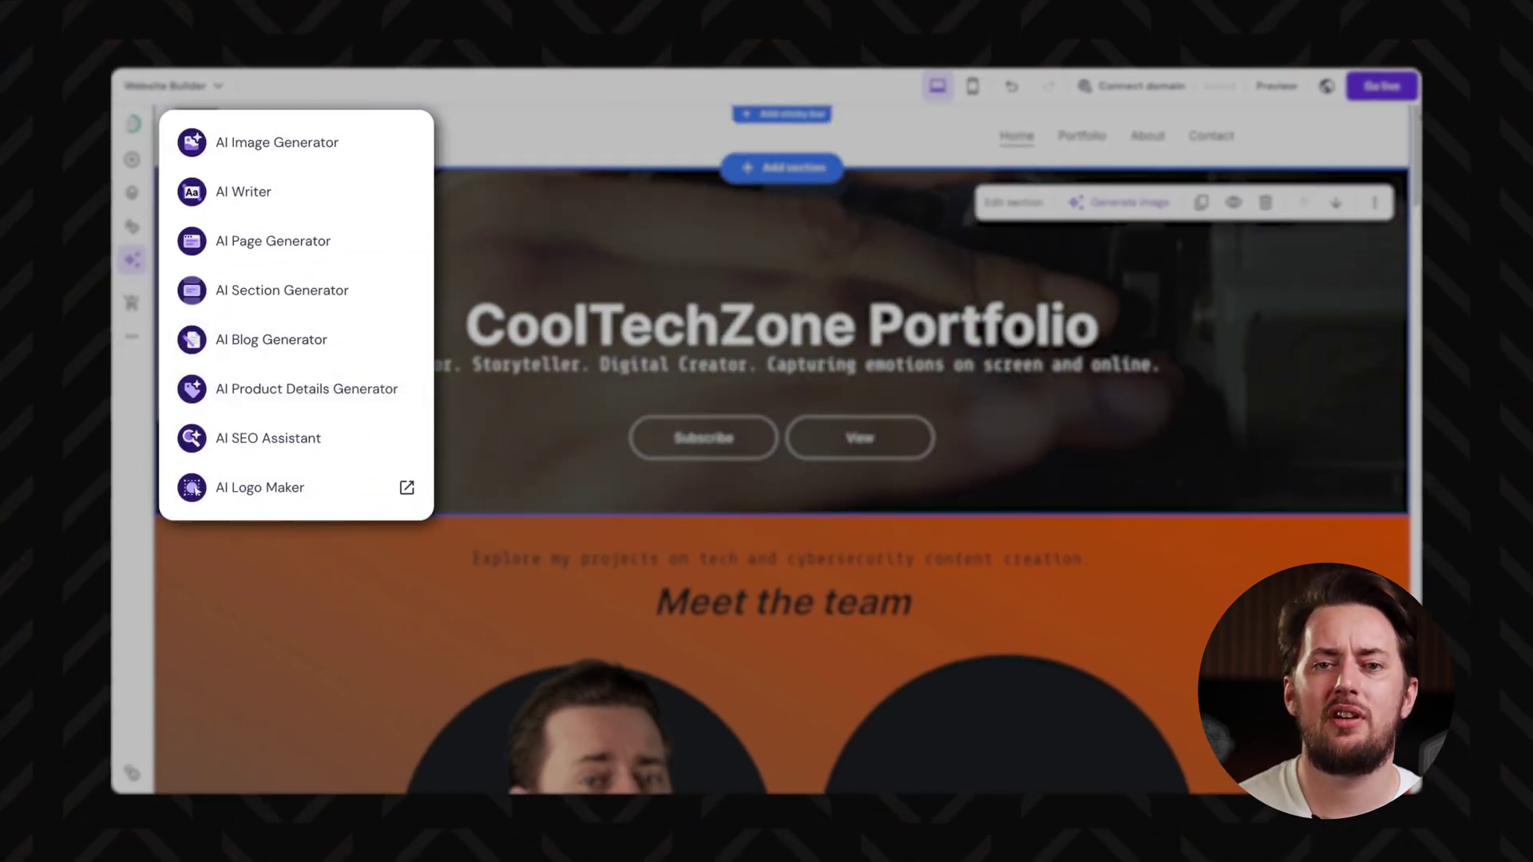
pyautogui.scroll(-15, 780, 480)
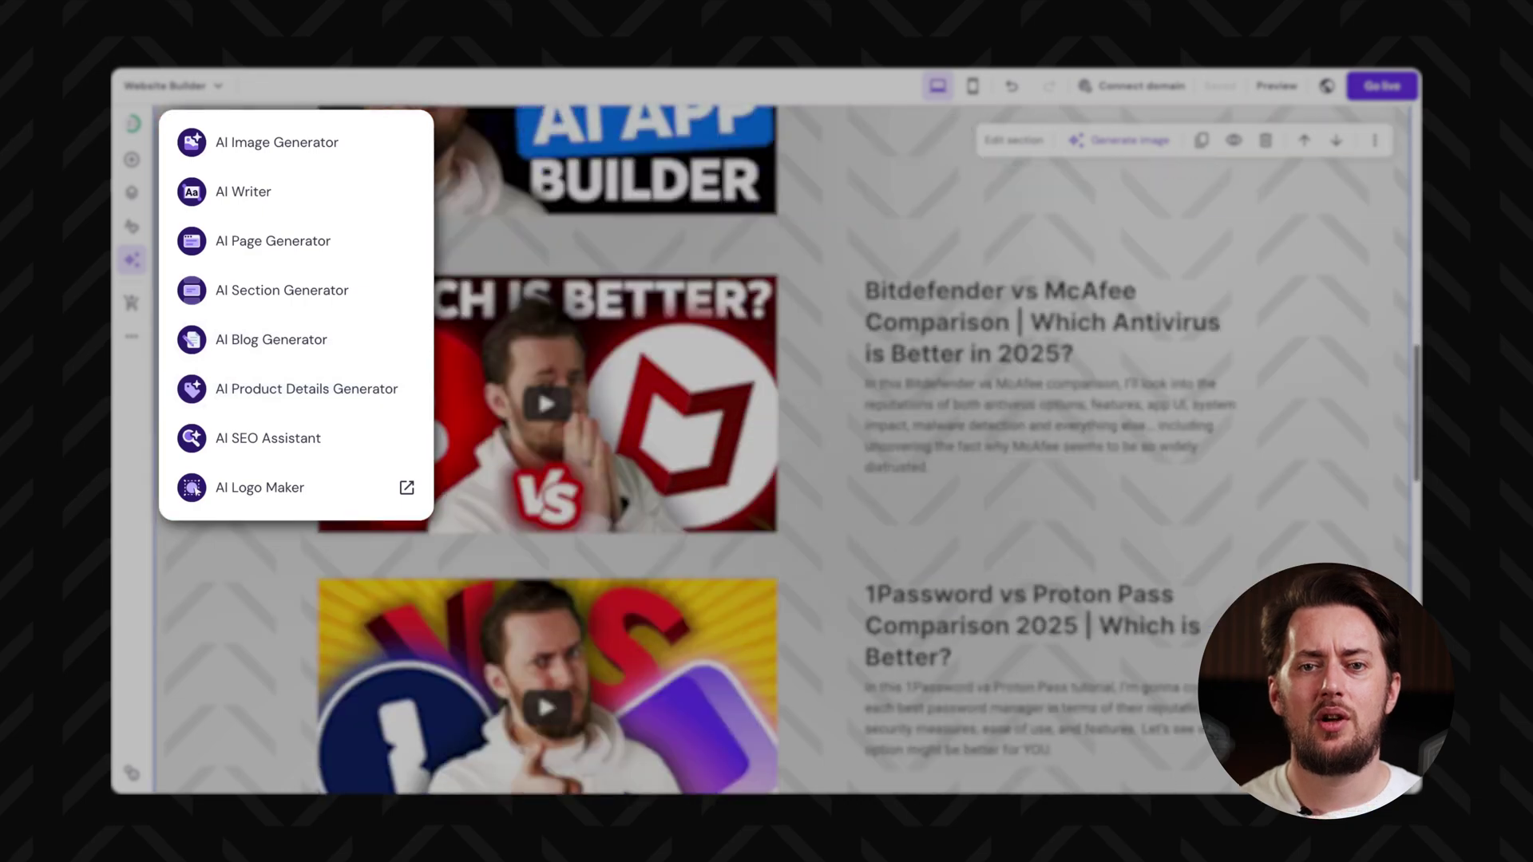
# Generate AI images of a desk full of filming gear and insert one
pyautogui.click(280, 141)
pyautogui.write('A desk full of gear used for a youtube video. Camera, couple of tube lights, tripod, keyboard, colored markers and an extra lense')
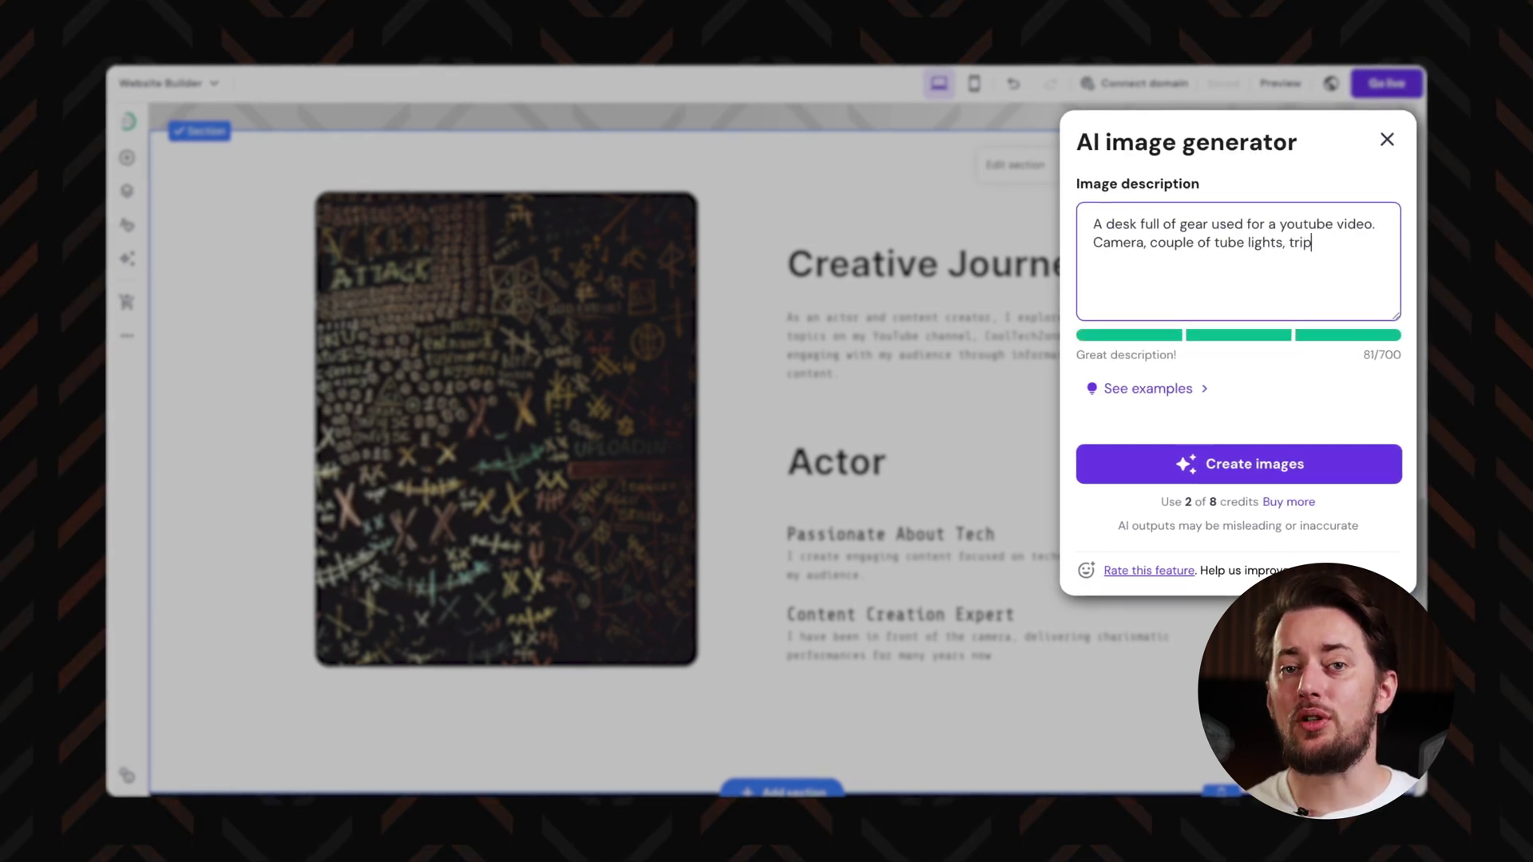
pyautogui.click(1266, 465)
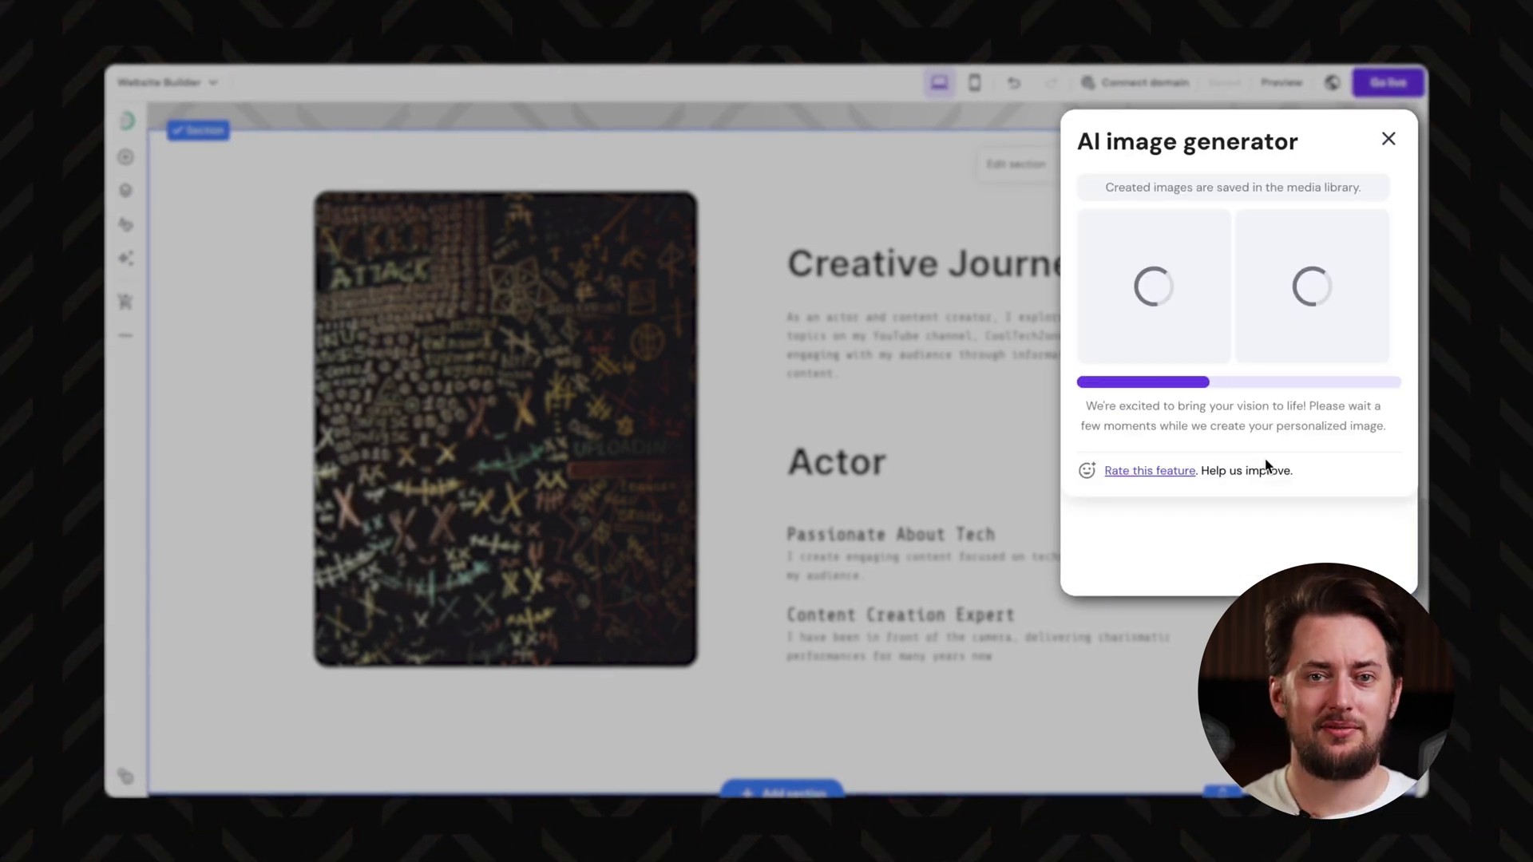
pyautogui.click(1180, 315)
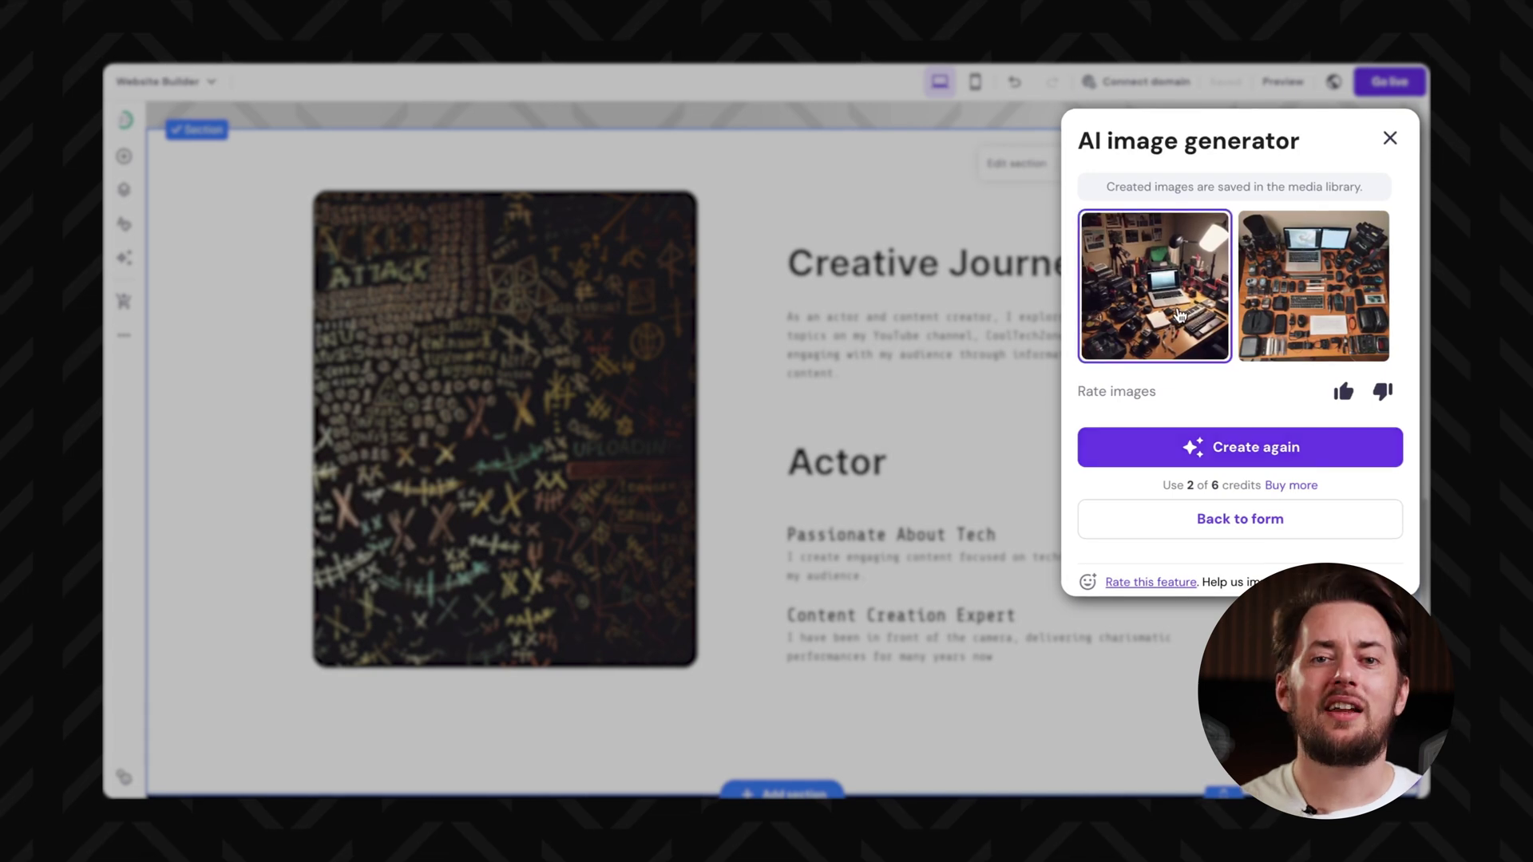
pyautogui.click(1296, 284)
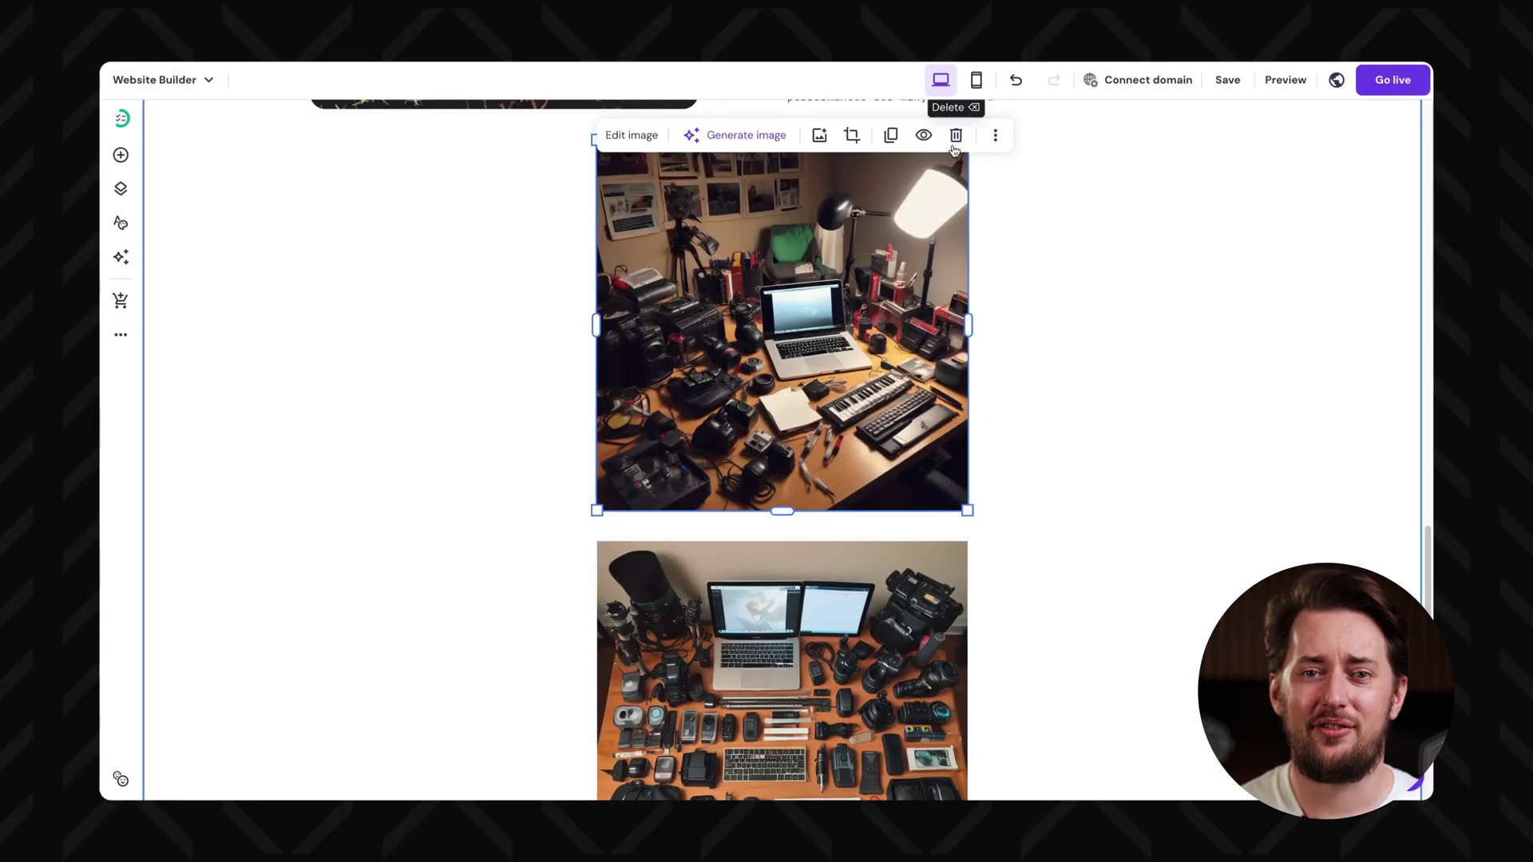
# Place the desk image in the Creative Journey frame and stretch it to fill
pyautogui.moveTo(875, 587); pyautogui.dragTo(589, 359)
pyautogui.scroll(3, 588, 357)
pyautogui.moveTo(589, 729); pyautogui.dragTo(599, 240)
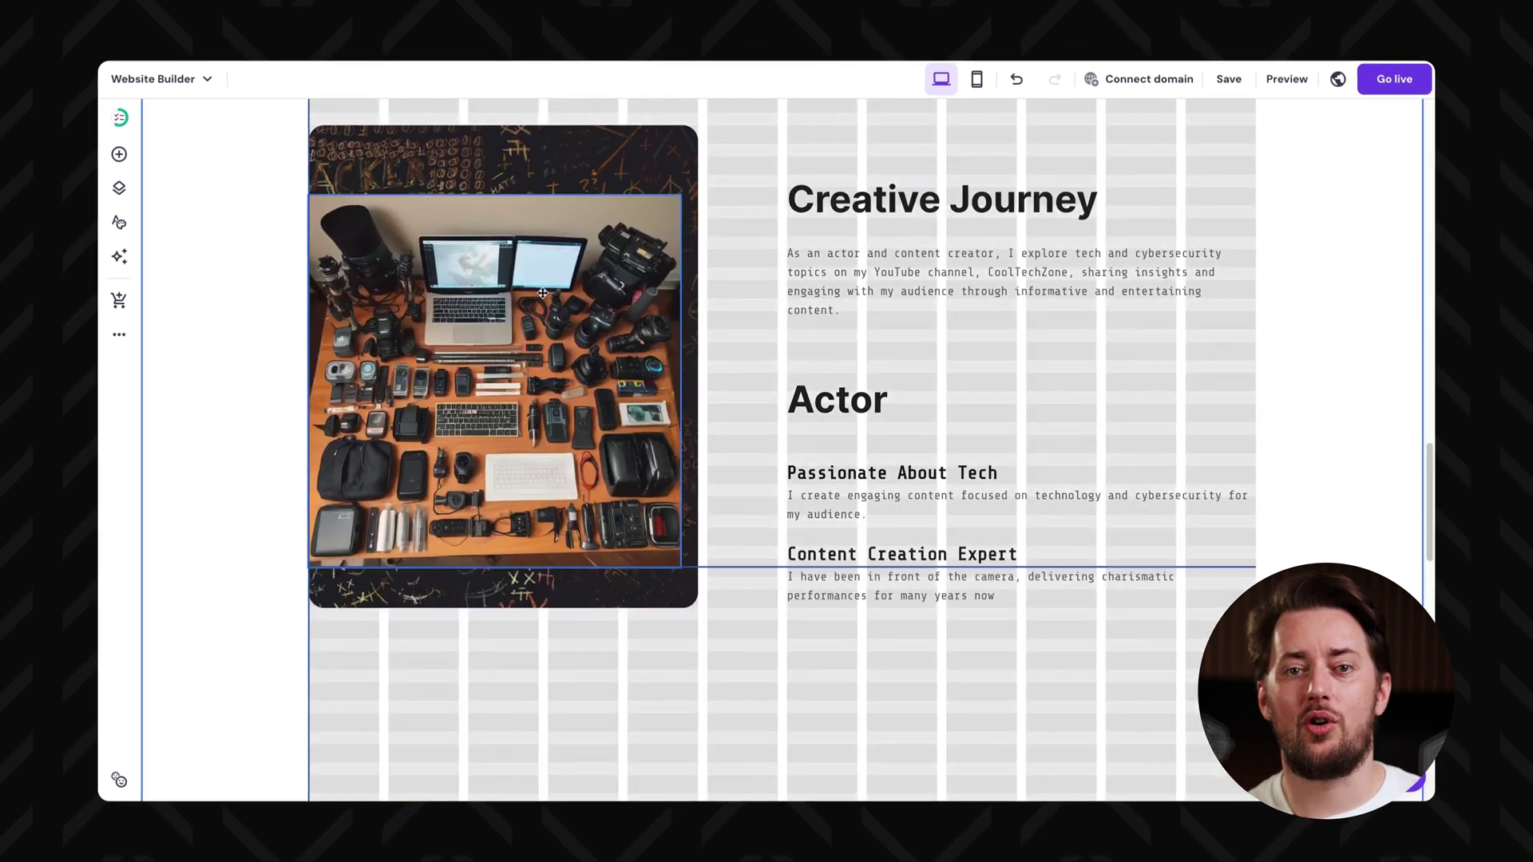
pyautogui.doubleClick(624, 249)
pyautogui.click(504, 154)
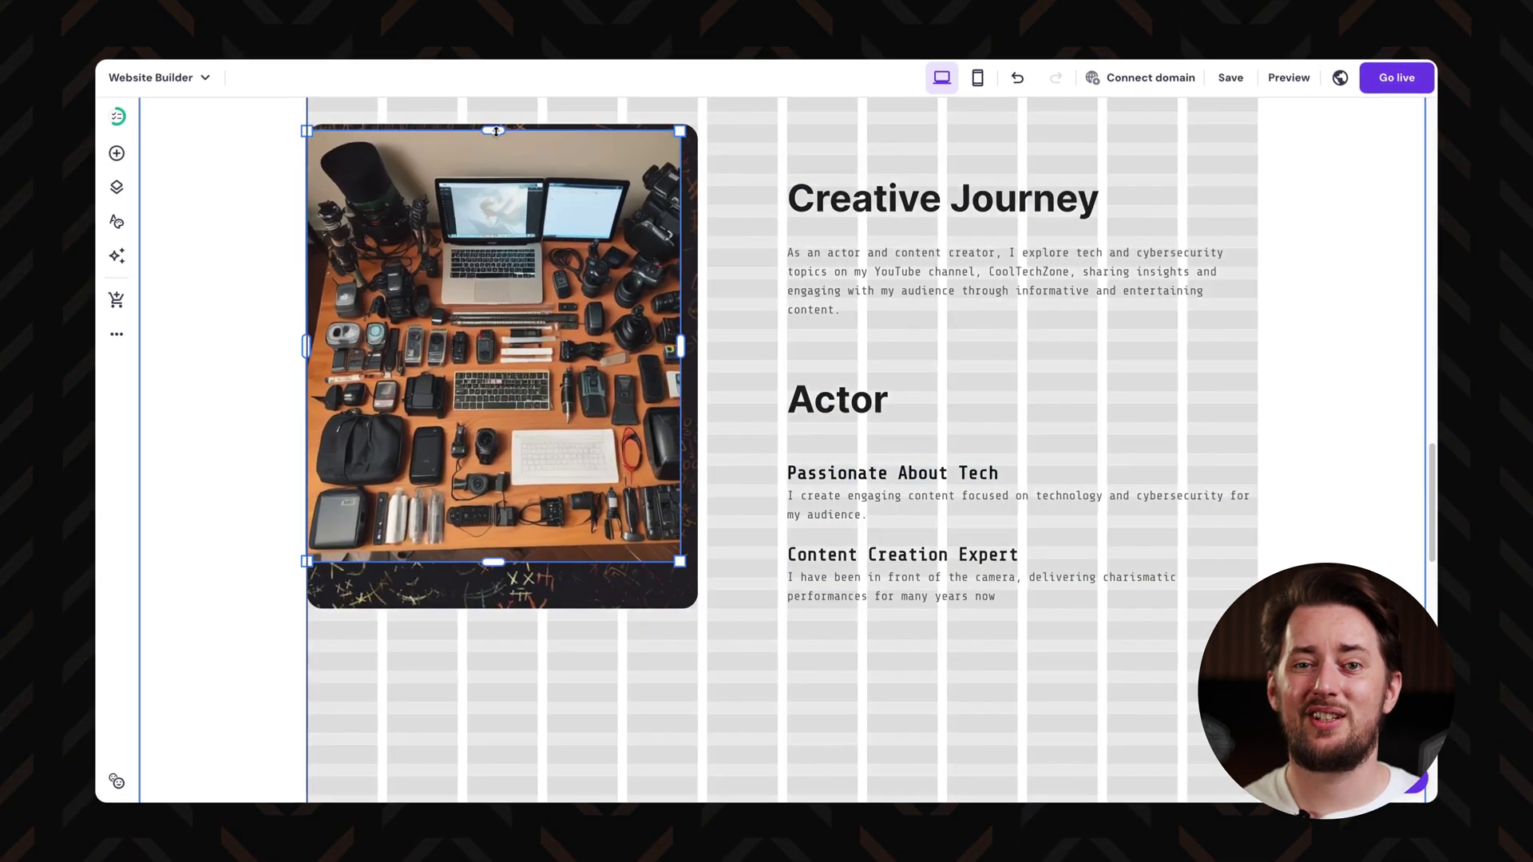
pyautogui.moveTo(491, 191); pyautogui.dragTo(502, 124)
pyautogui.moveTo(494, 561); pyautogui.dragTo(501, 610)
pyautogui.click(543, 207)
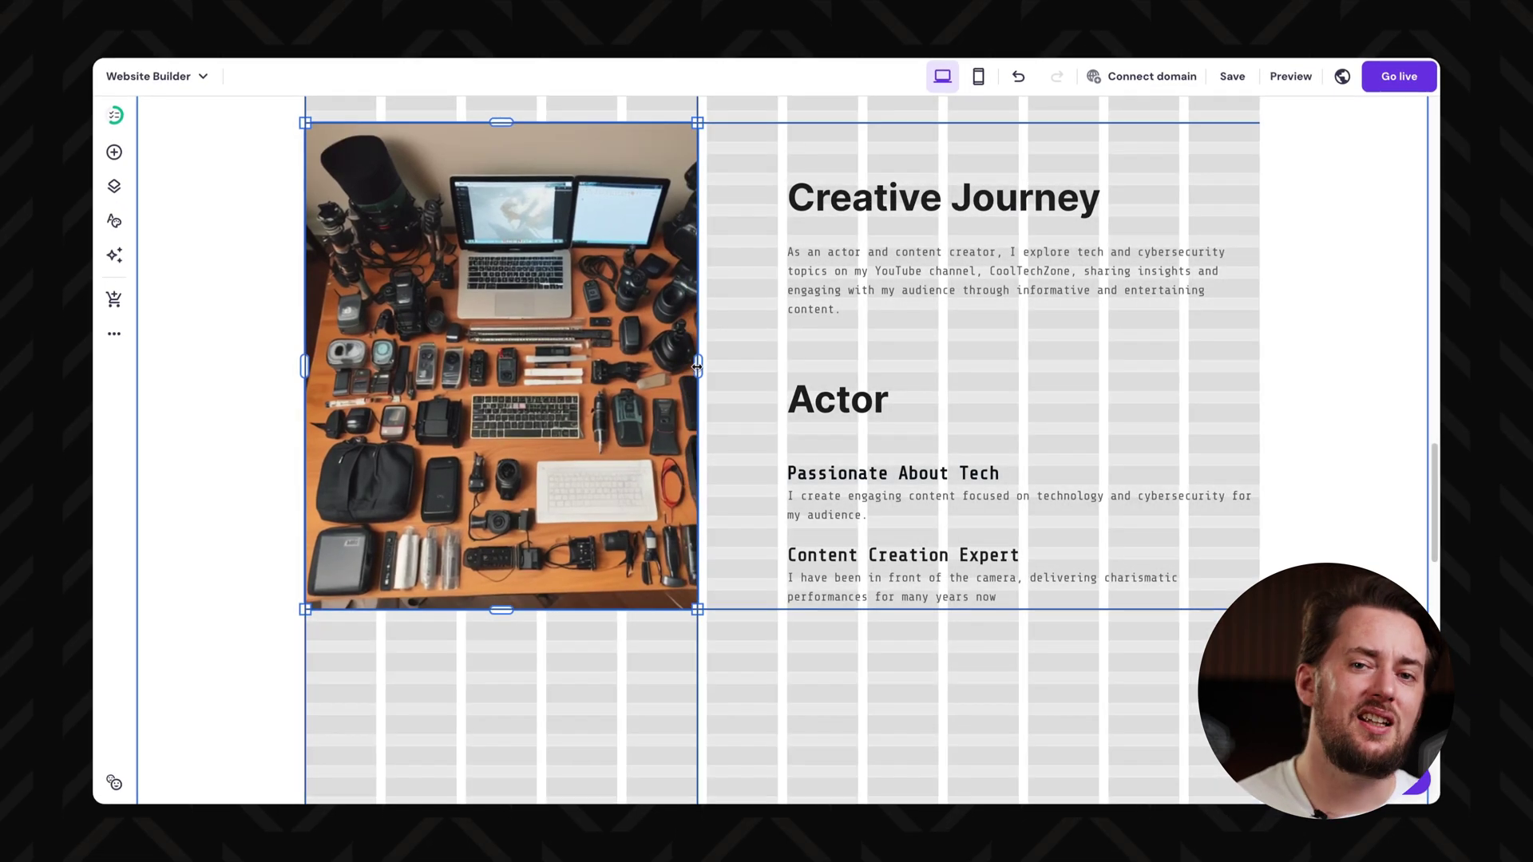
pyautogui.press('Escape')
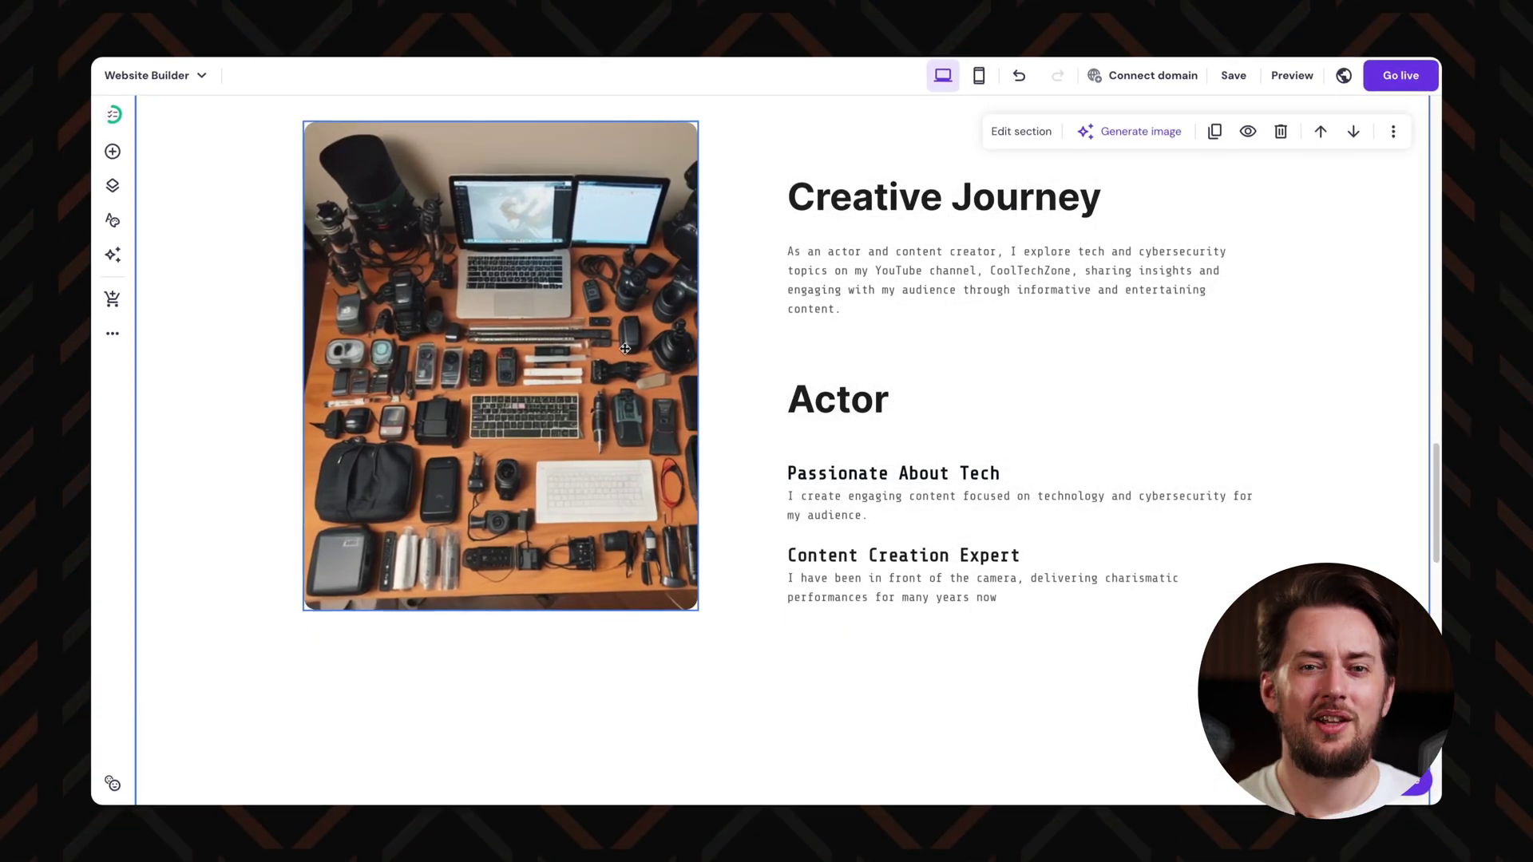
pyautogui.click(1127, 131)
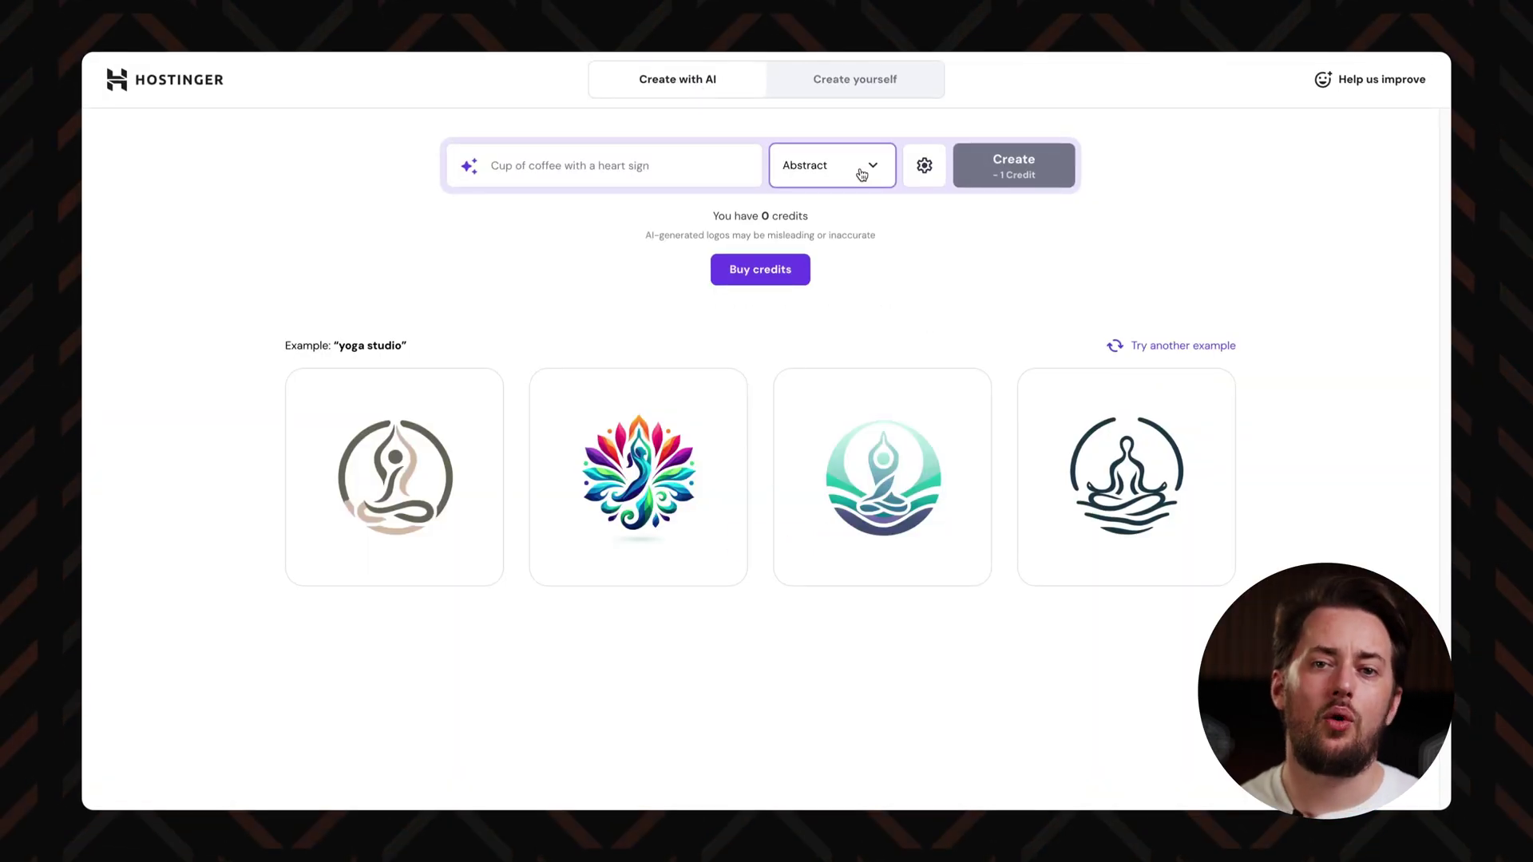
# Browse the AI Logo Maker style and colour options
pyautogui.click(863, 166)
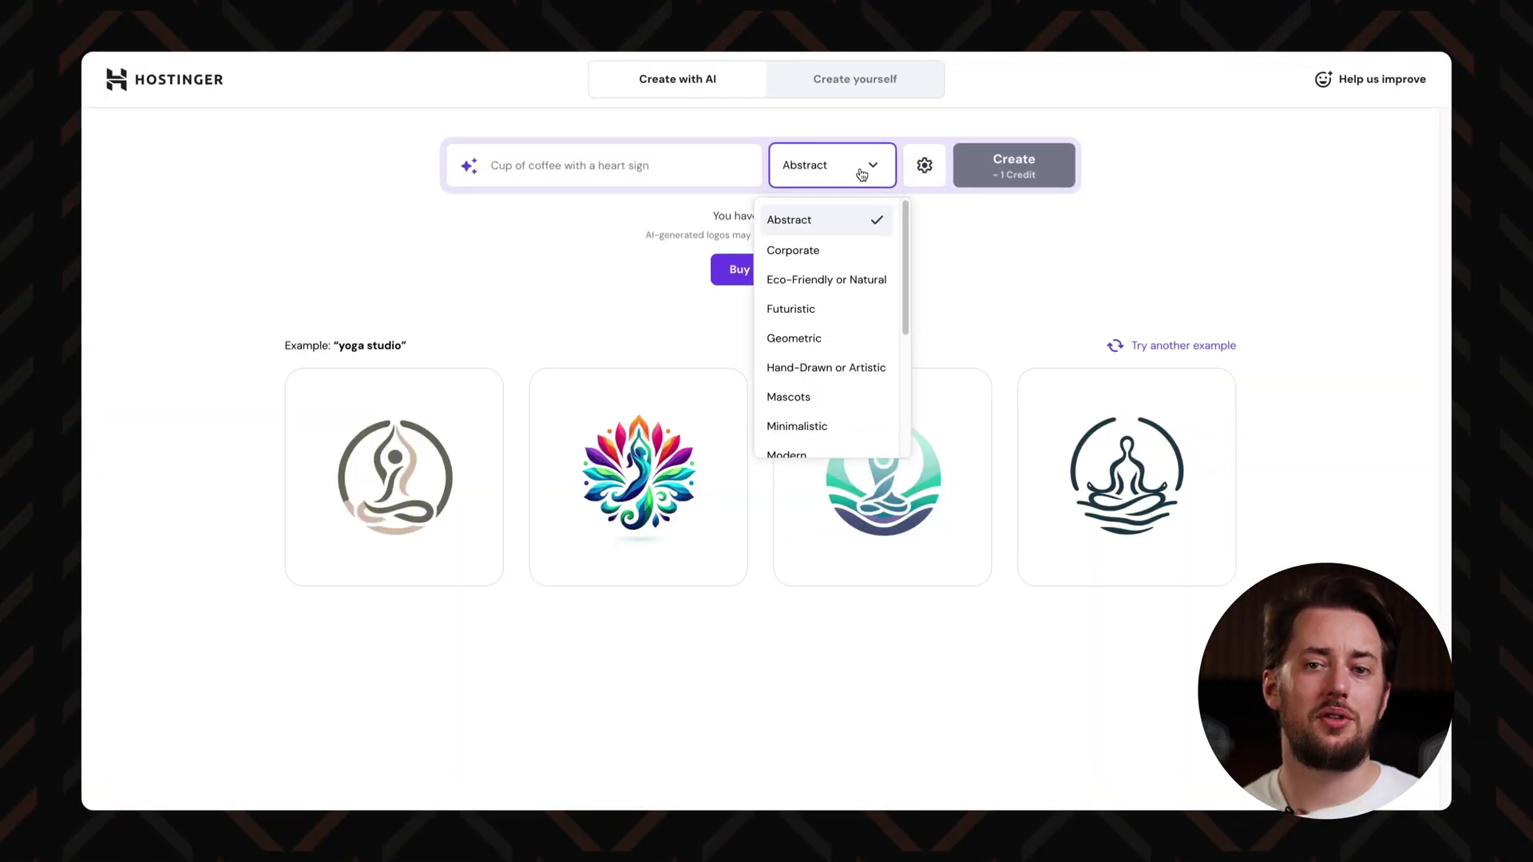
pyautogui.moveTo(898, 243); pyautogui.dragTo(906, 366)
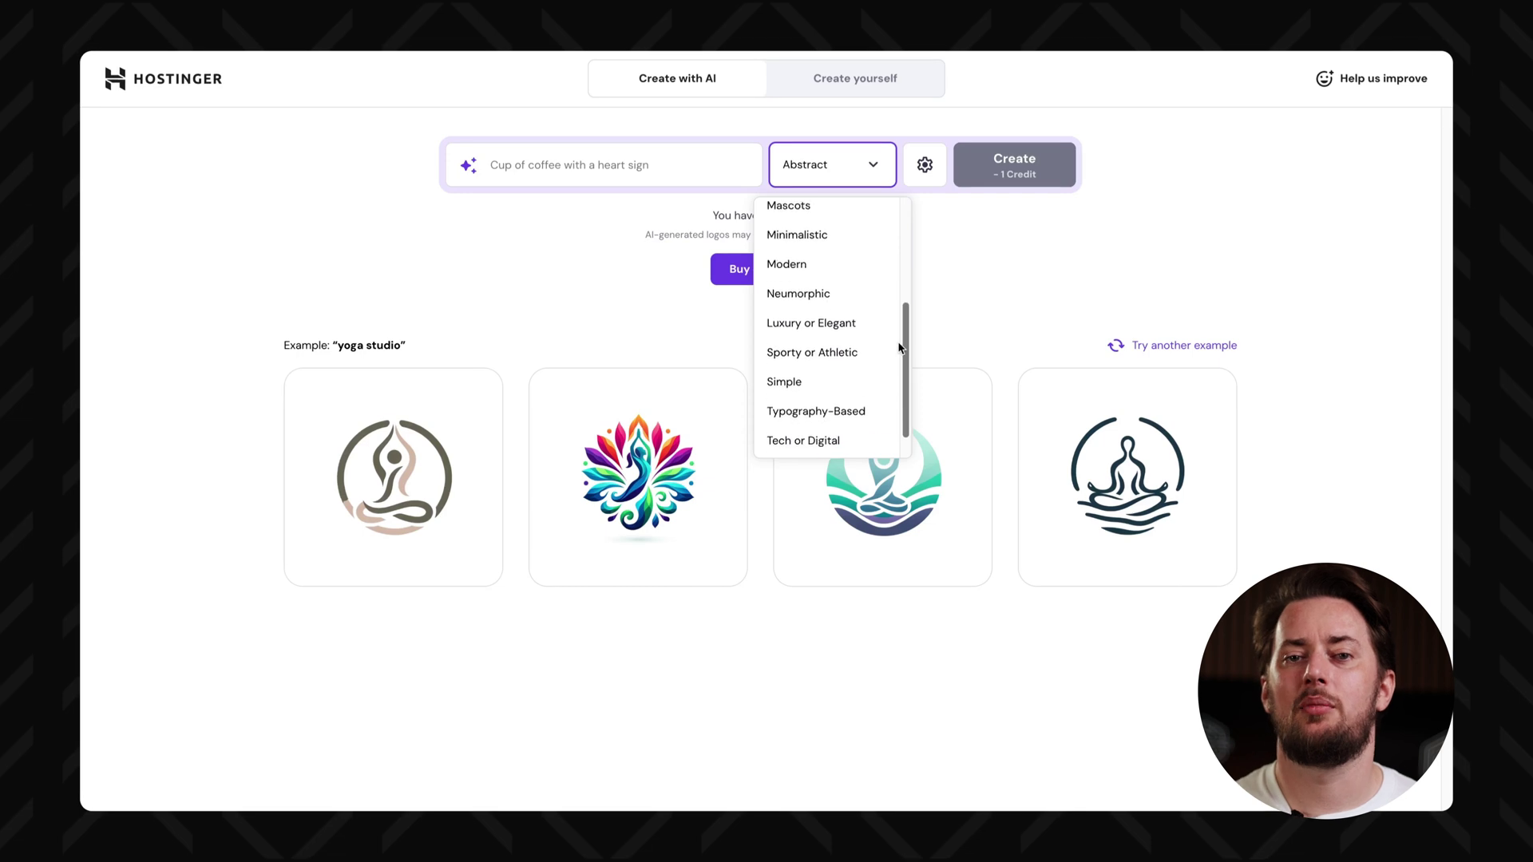
pyautogui.click(922, 171)
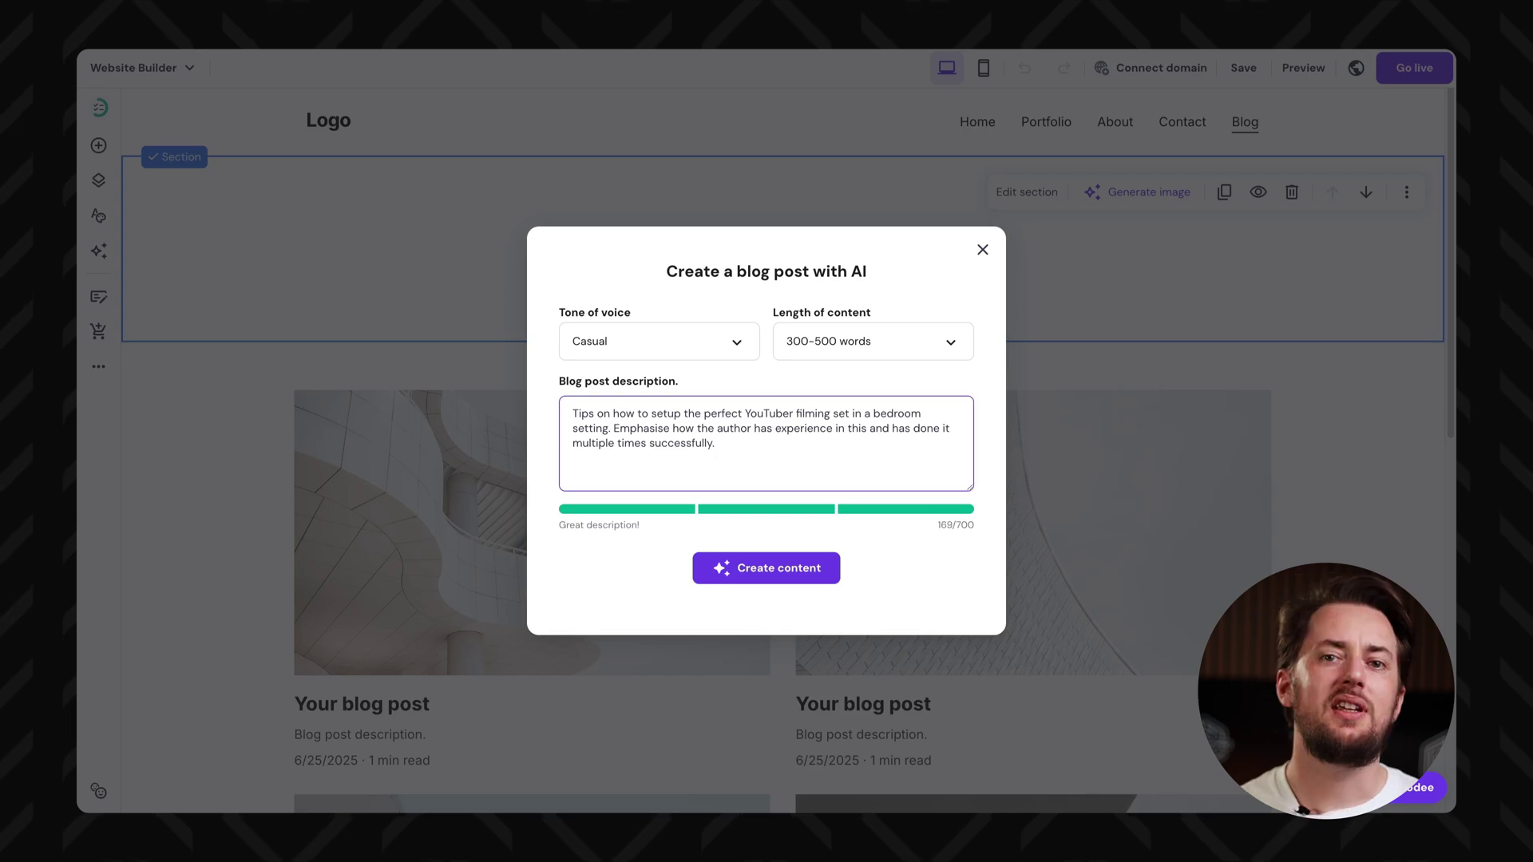
pyautogui.write(', background props.')
# Generate the bedroom filming set blog post and delete the sentence about props reflecting your niche
pyautogui.click(762, 567)
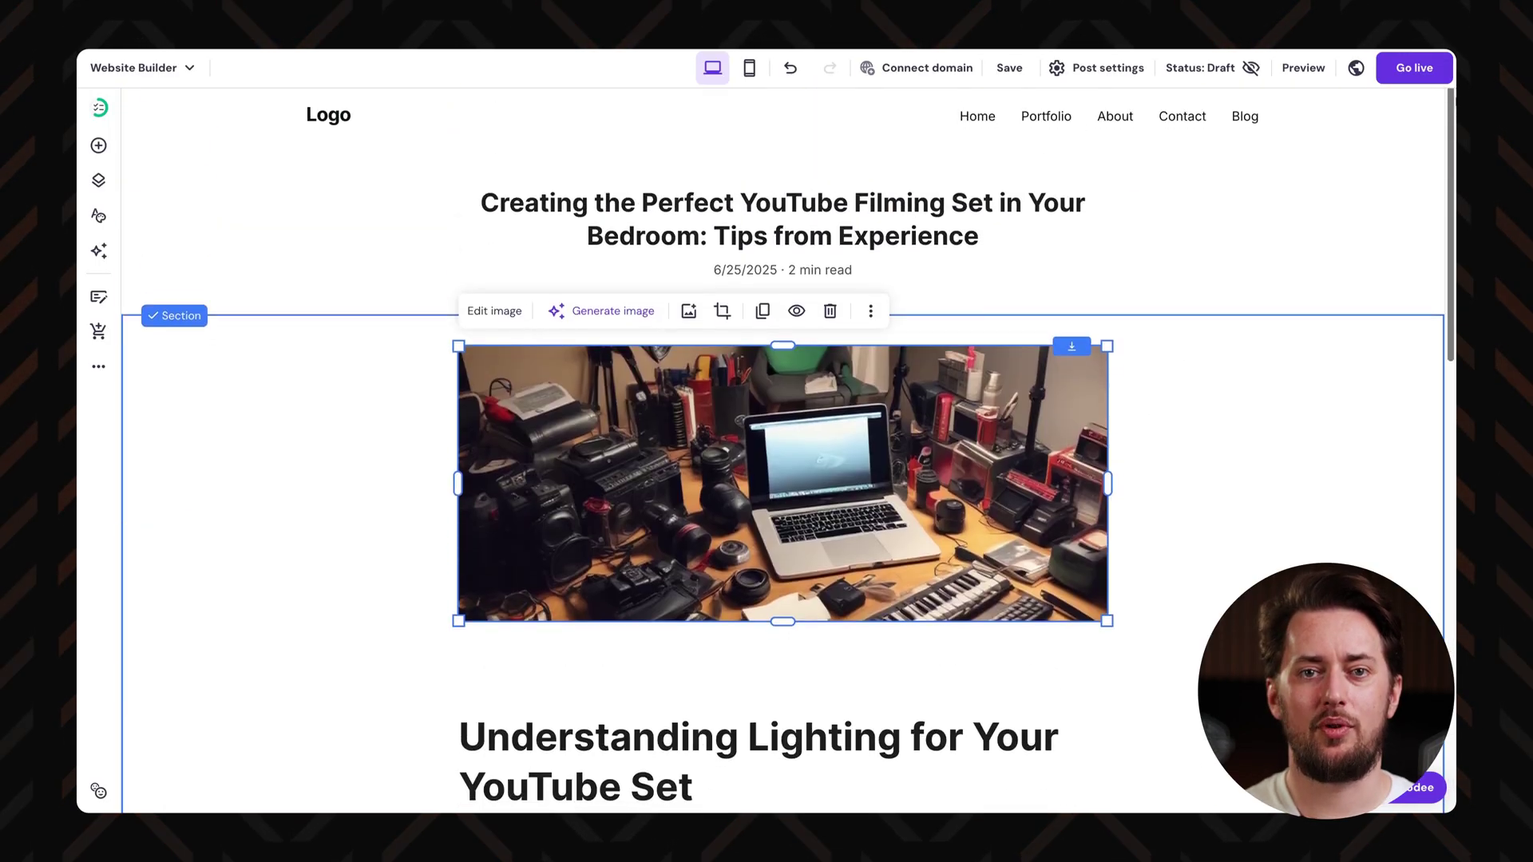
pyautogui.scroll(-5, 768, 479)
pyautogui.scroll(2, 768, 479)
pyautogui.scroll(-2, 768, 480)
pyautogui.click(524, 363)
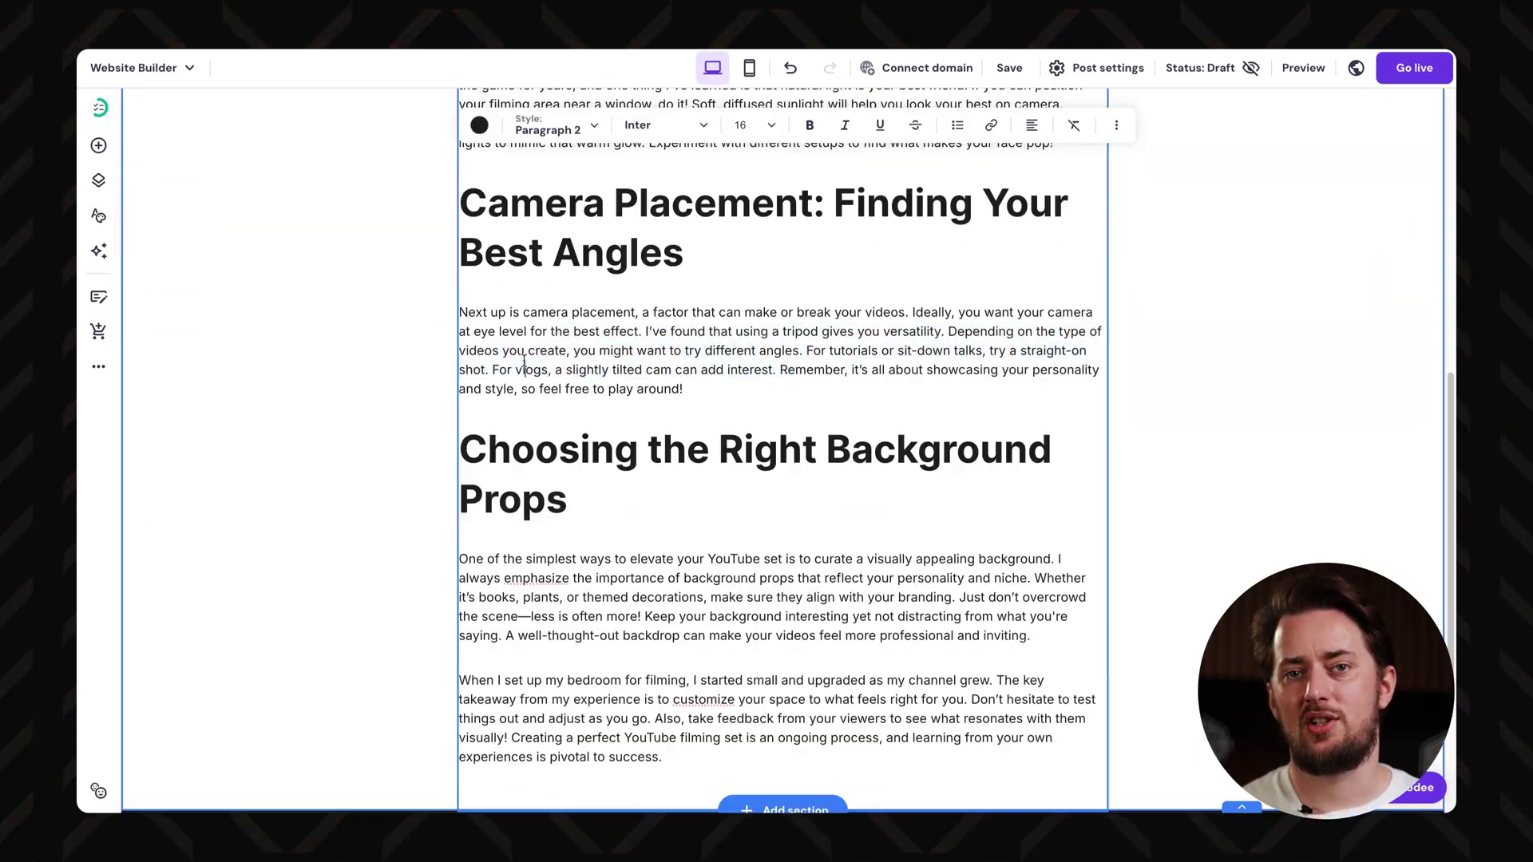
pyautogui.scroll(-1, 759, 438)
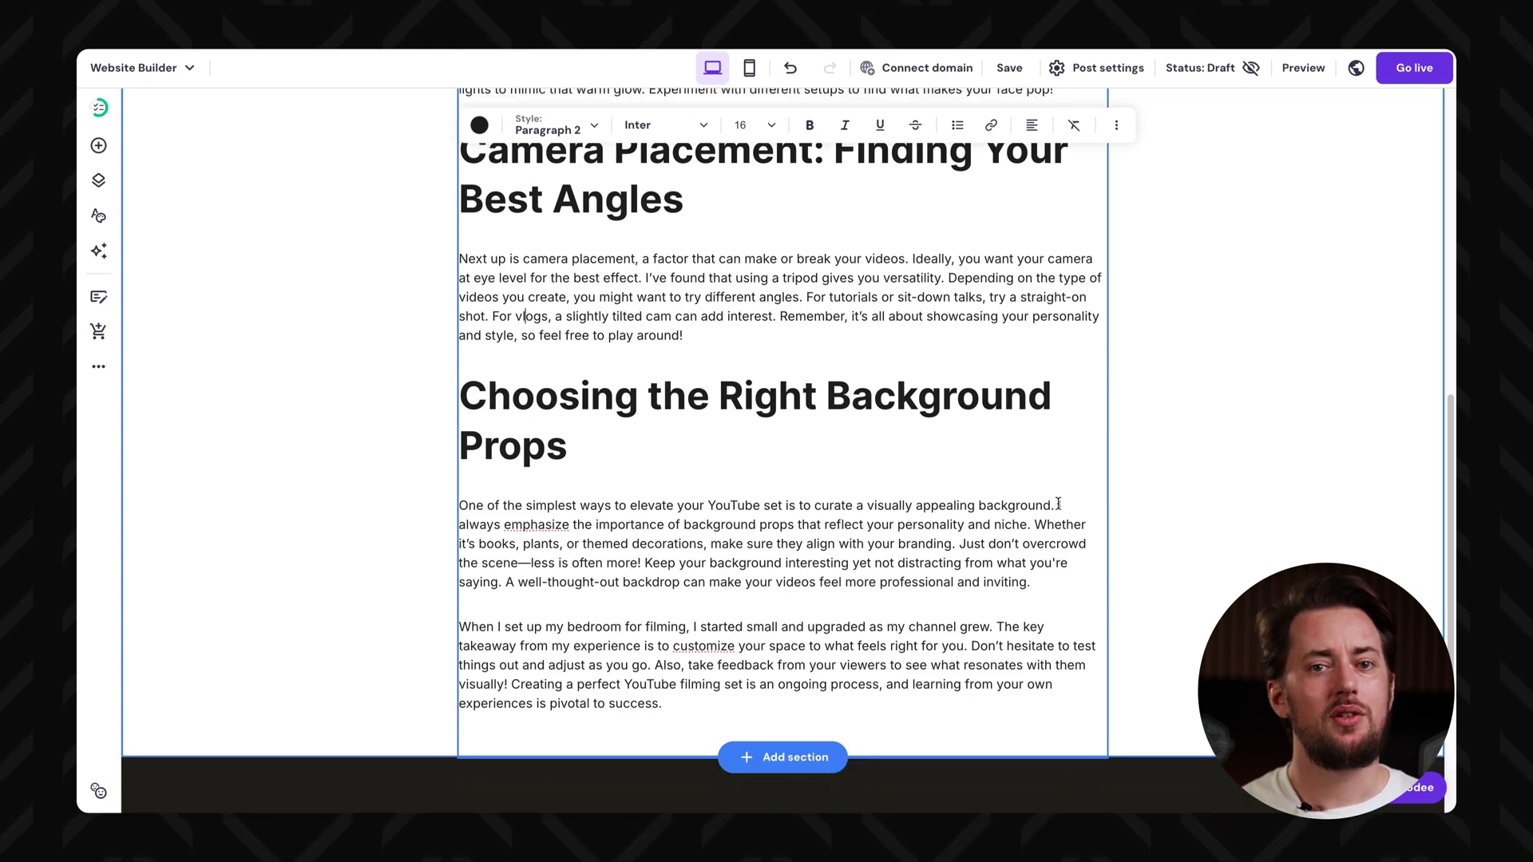
pyautogui.moveTo(1058, 504); pyautogui.dragTo(1031, 527)
pyautogui.press('BackSpace')
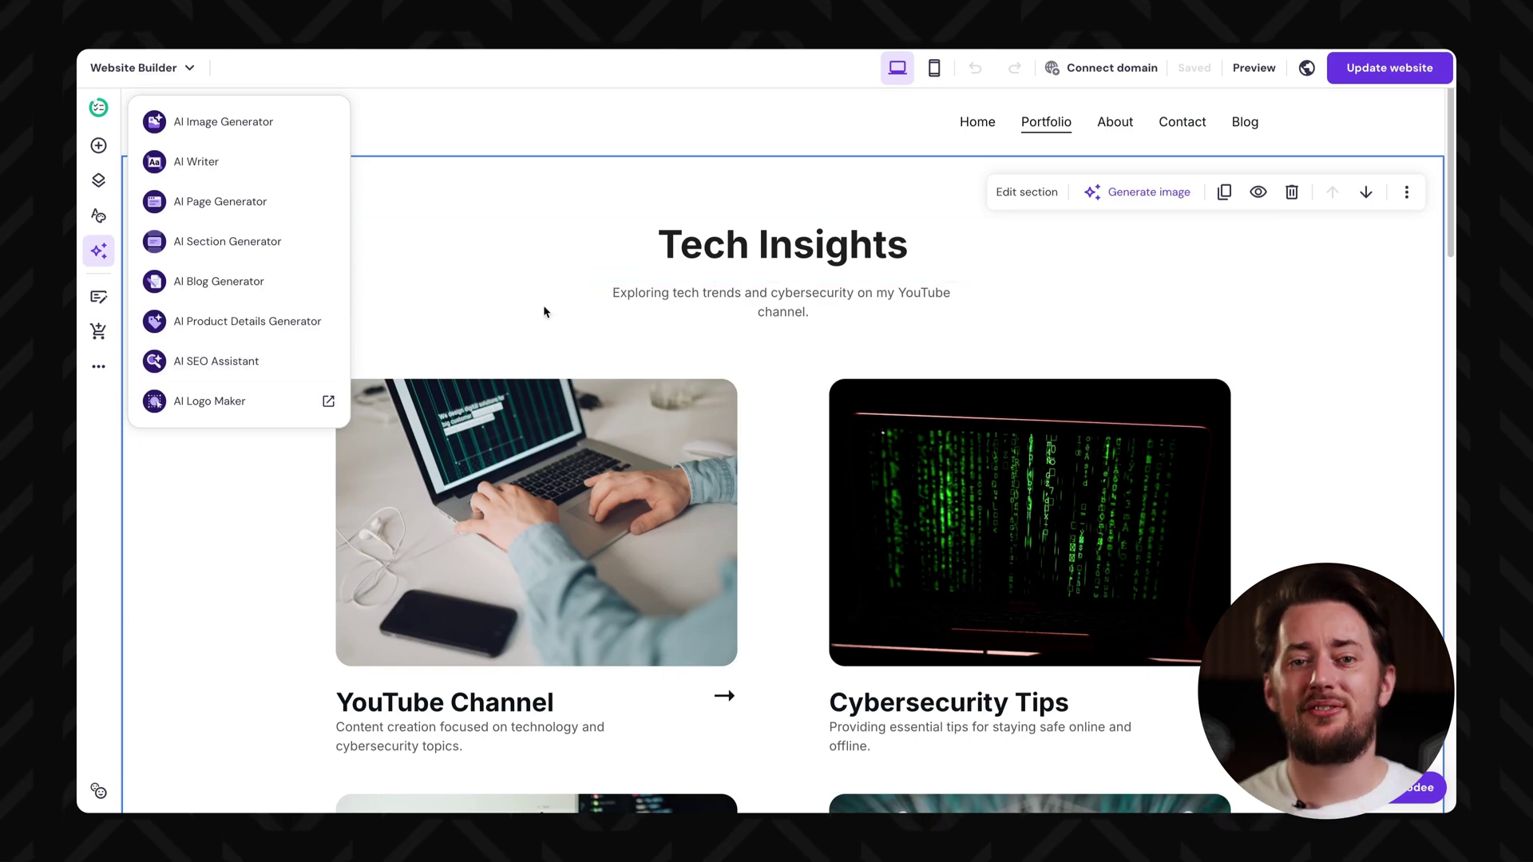
# Review SEO settings for Home, About, Contact and Blog, plus the website overview
pyautogui.click(236, 364)
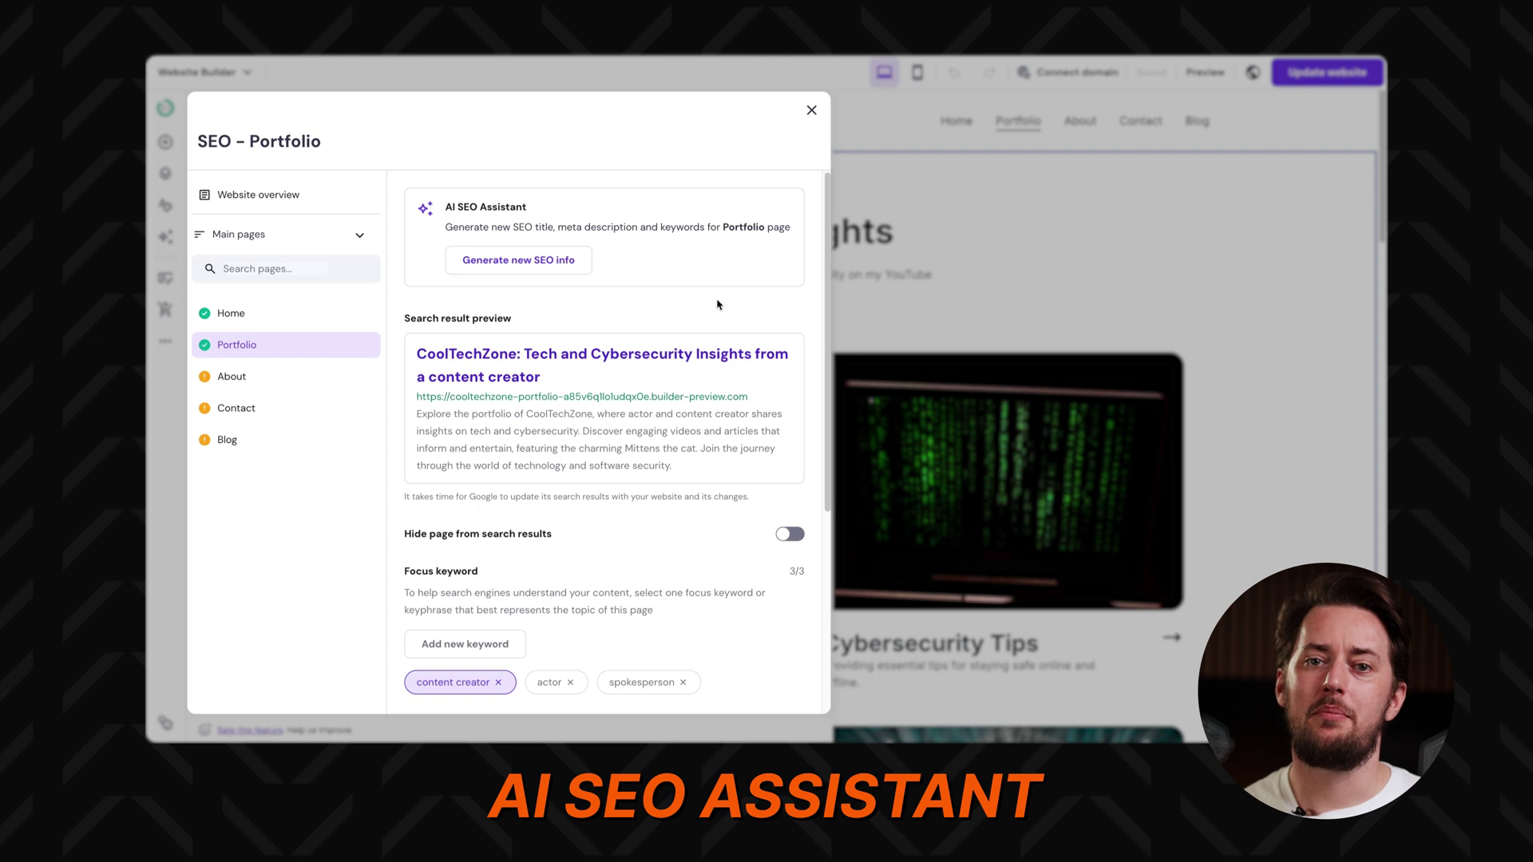
pyautogui.moveTo(823, 211); pyautogui.dragTo(819, 455)
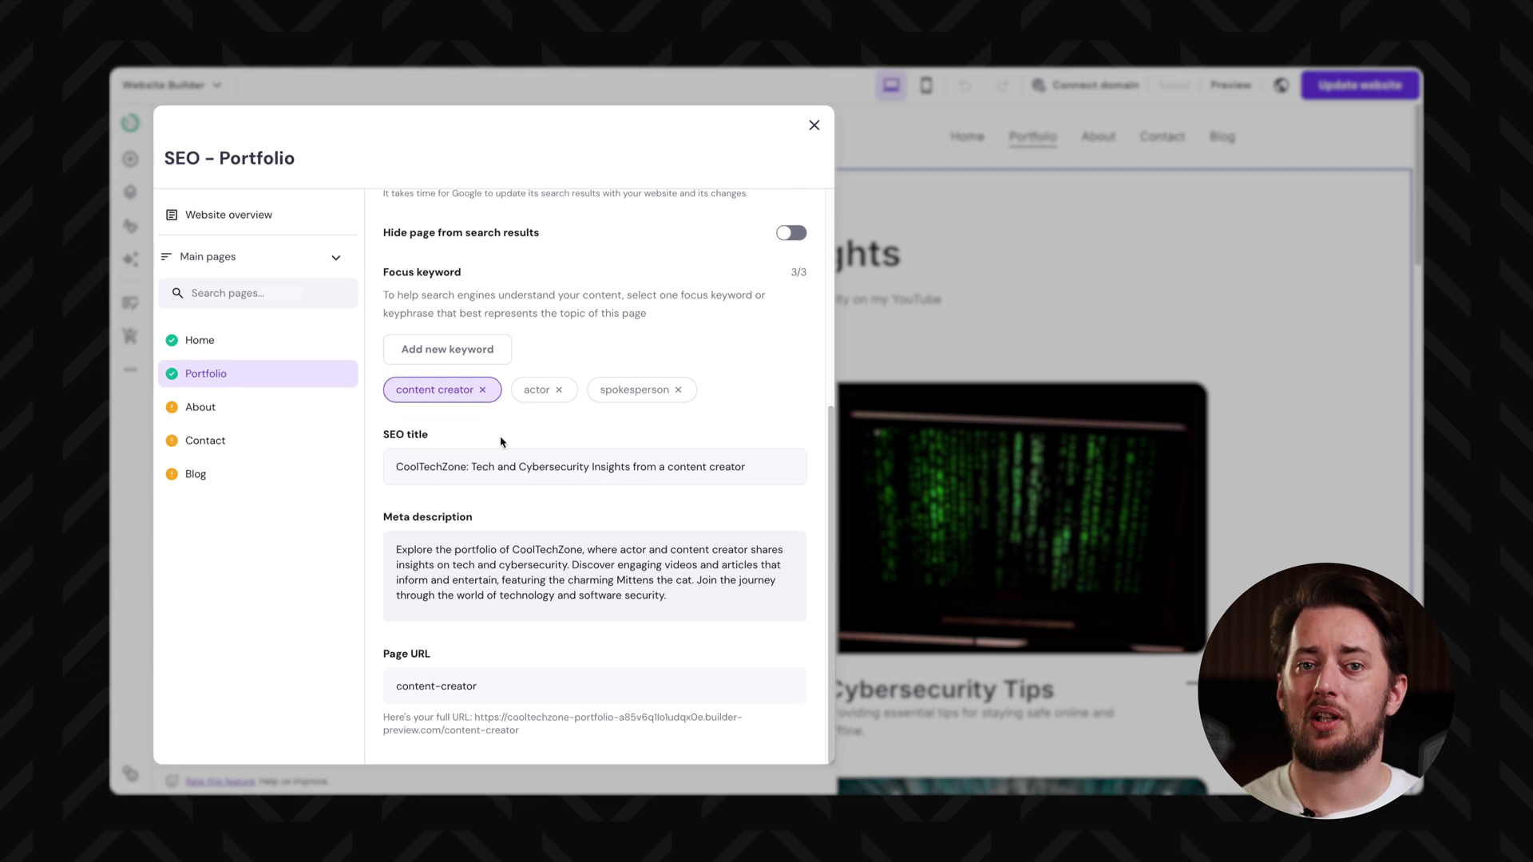
pyautogui.click(270, 344)
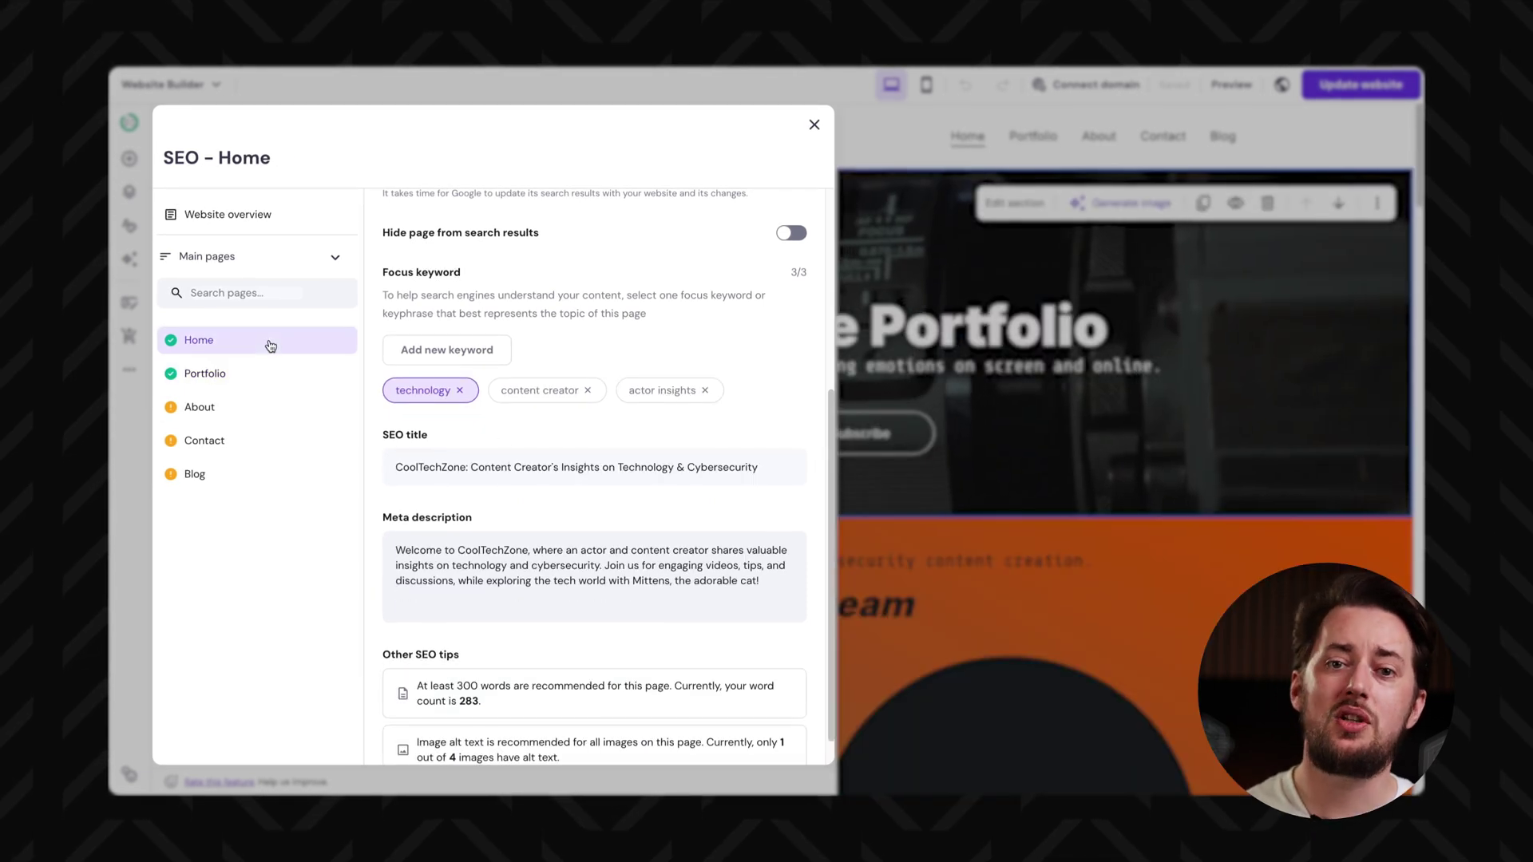
pyautogui.click(247, 409)
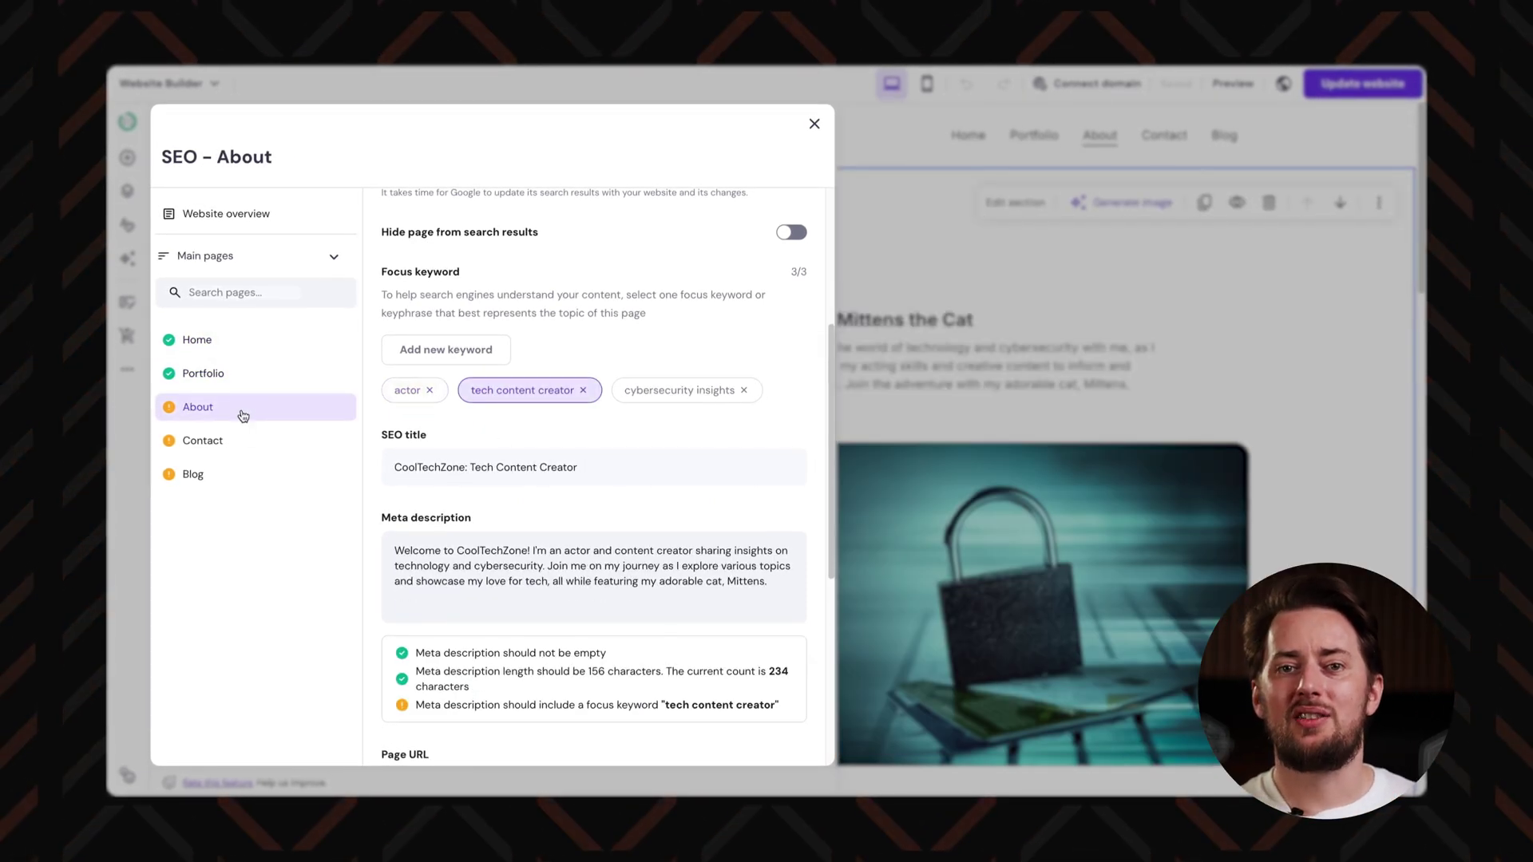
pyautogui.click(240, 445)
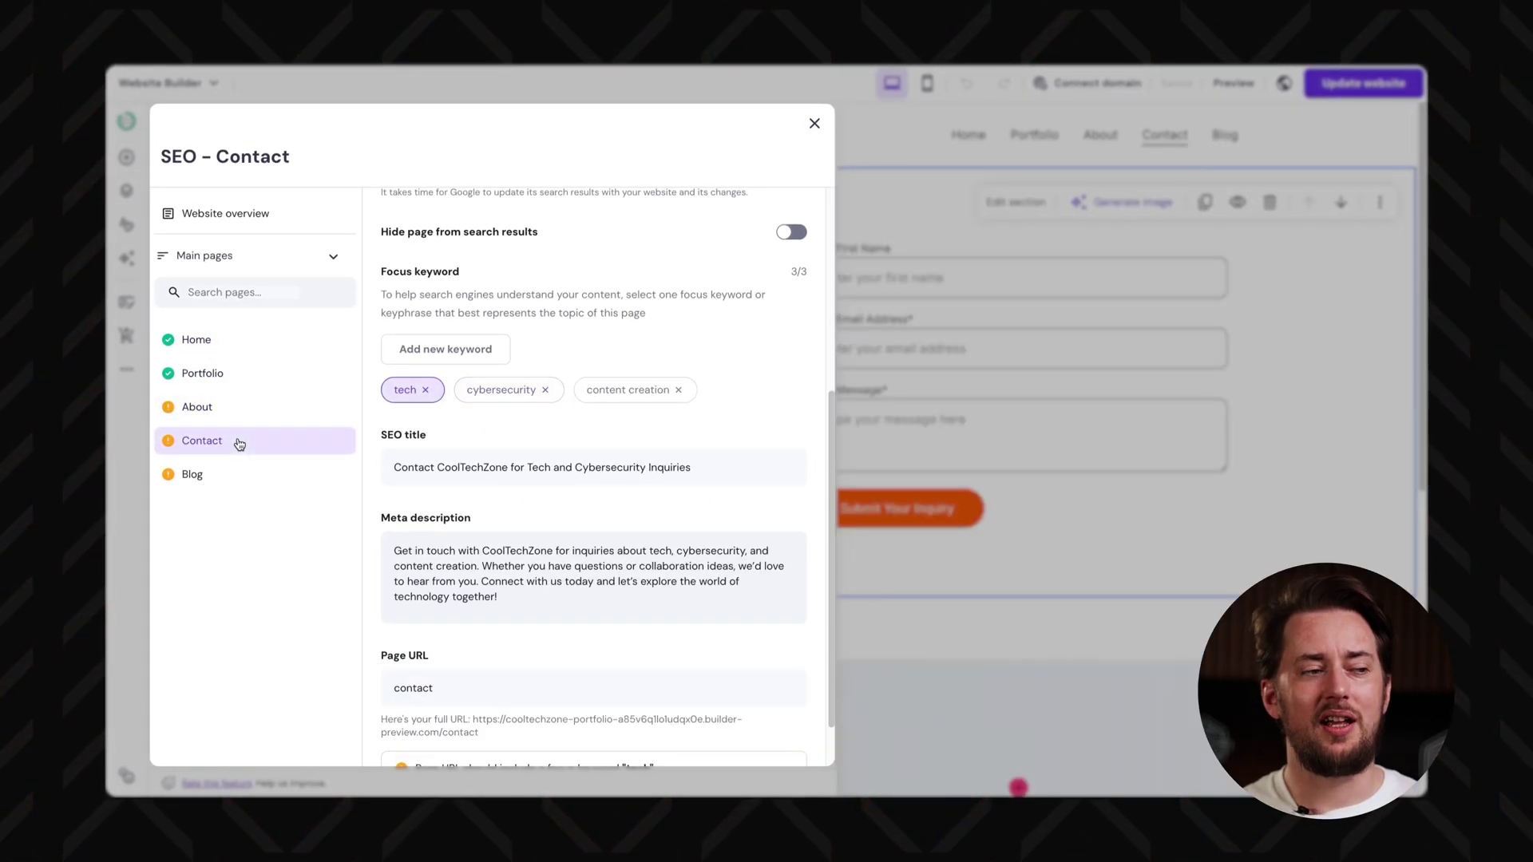
pyautogui.click(237, 484)
pyautogui.click(205, 216)
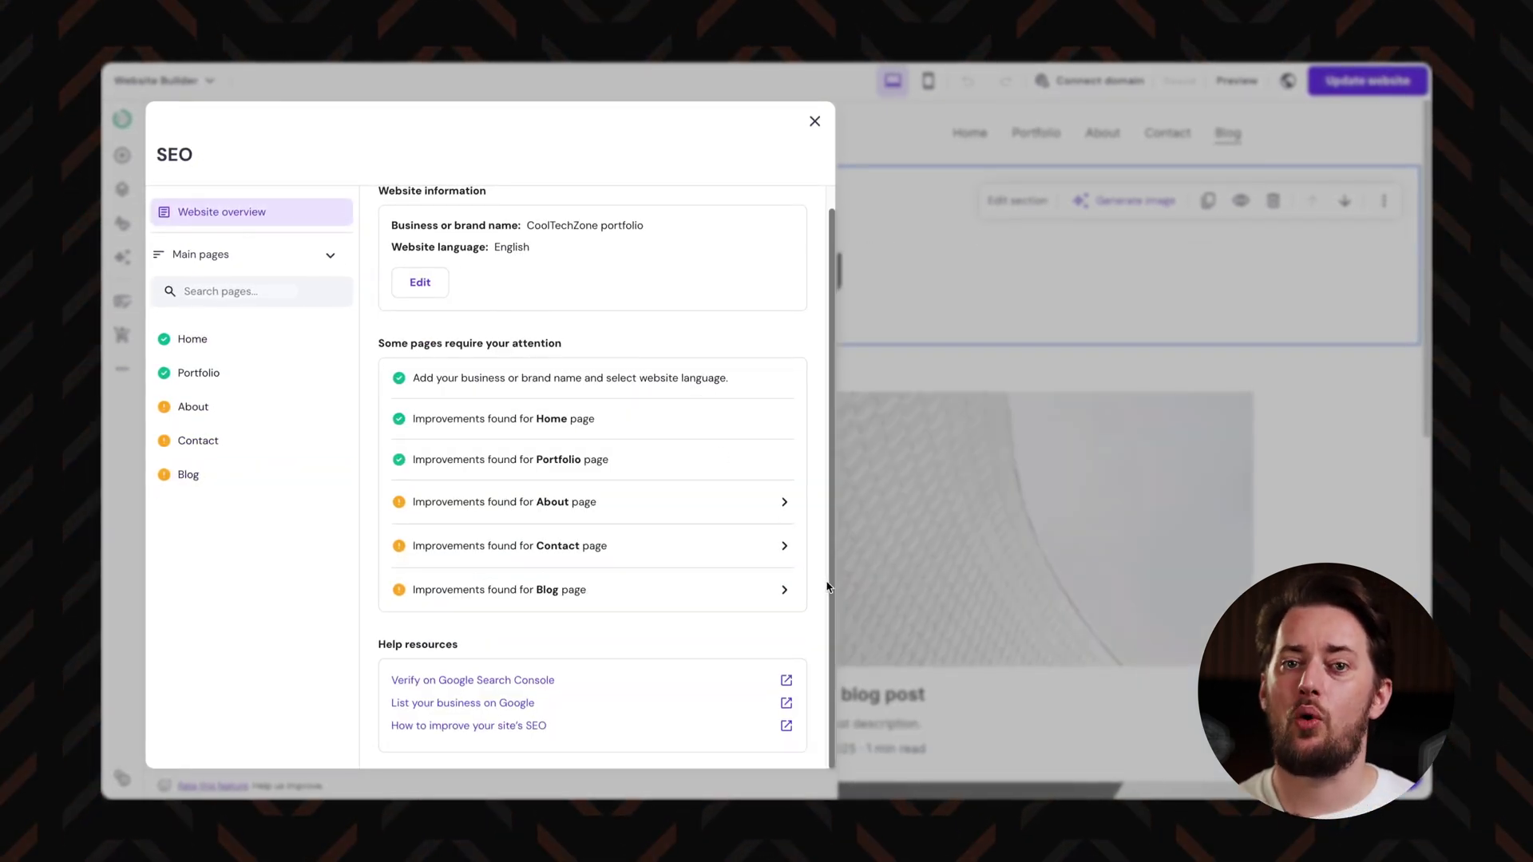
pyautogui.moveTo(826, 587); pyautogui.dragTo(827, 562)
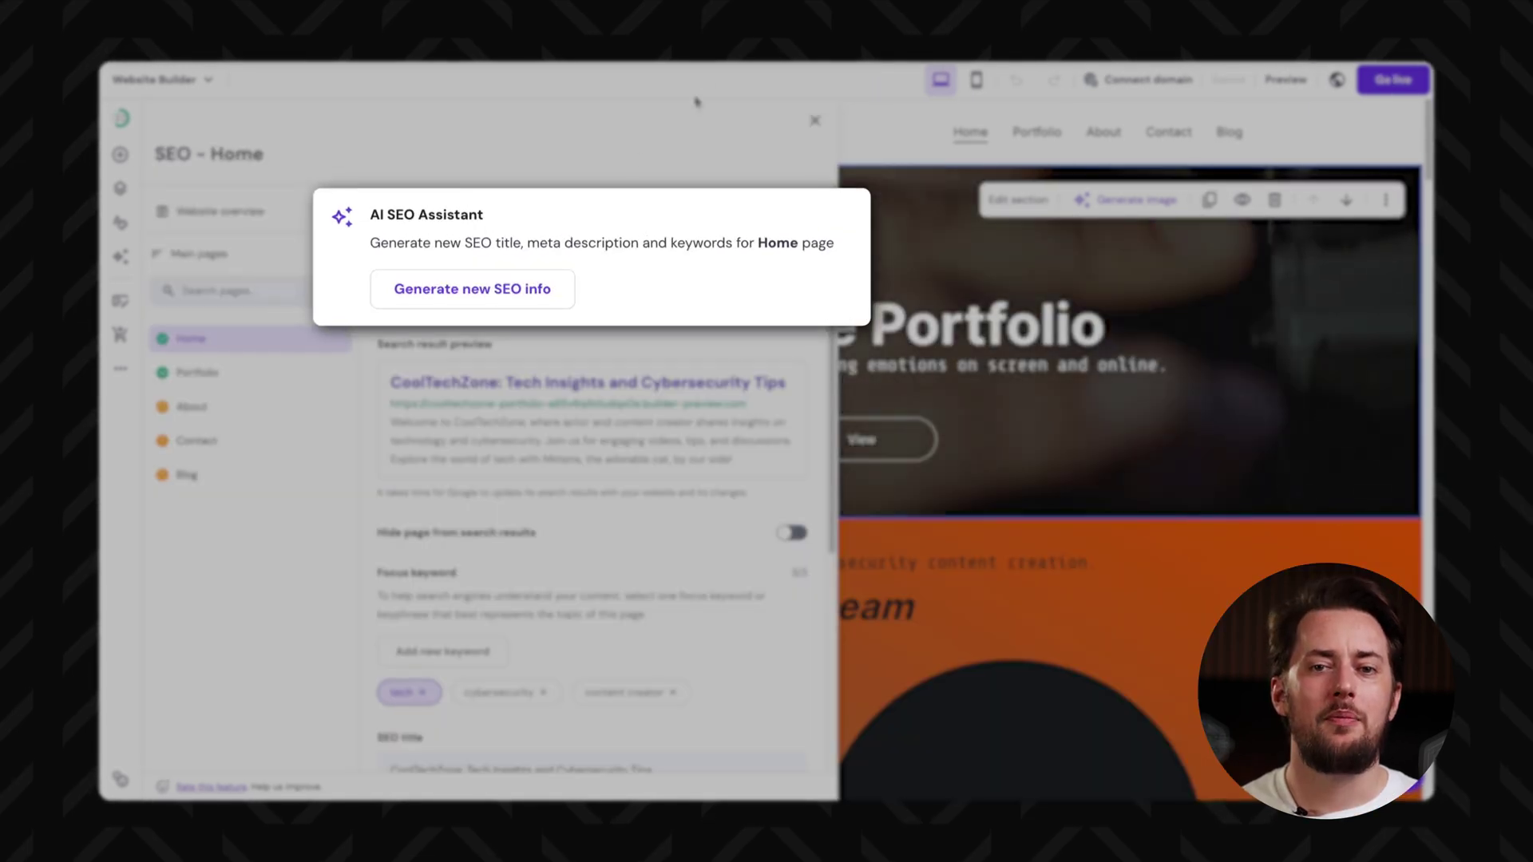
# Regenerate Home SEO, swapping cybersecurity for content creator and actor insights keywords
pyautogui.click(528, 297)
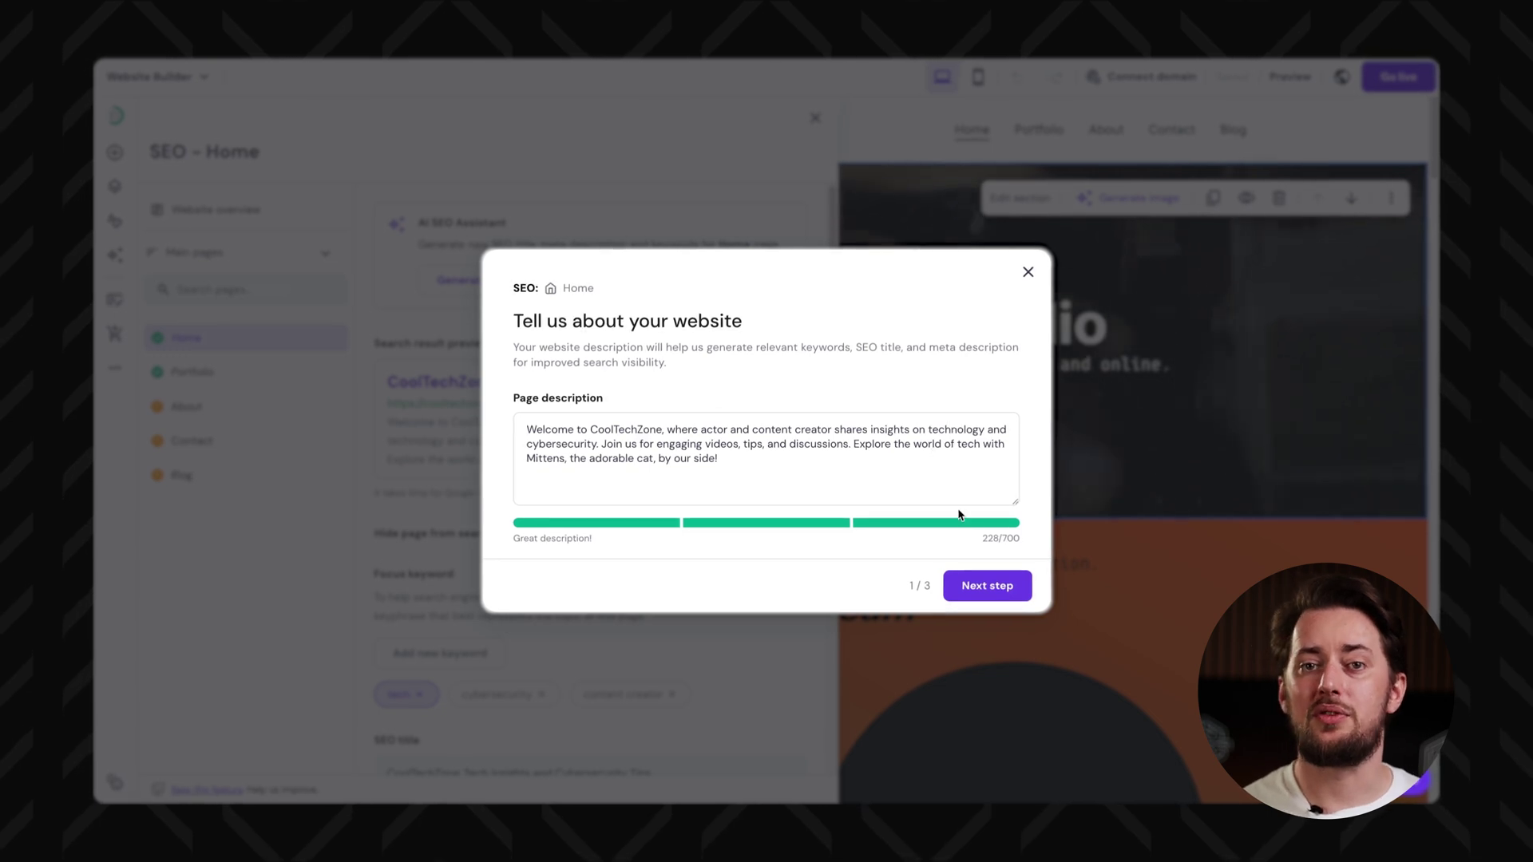
pyautogui.click(989, 587)
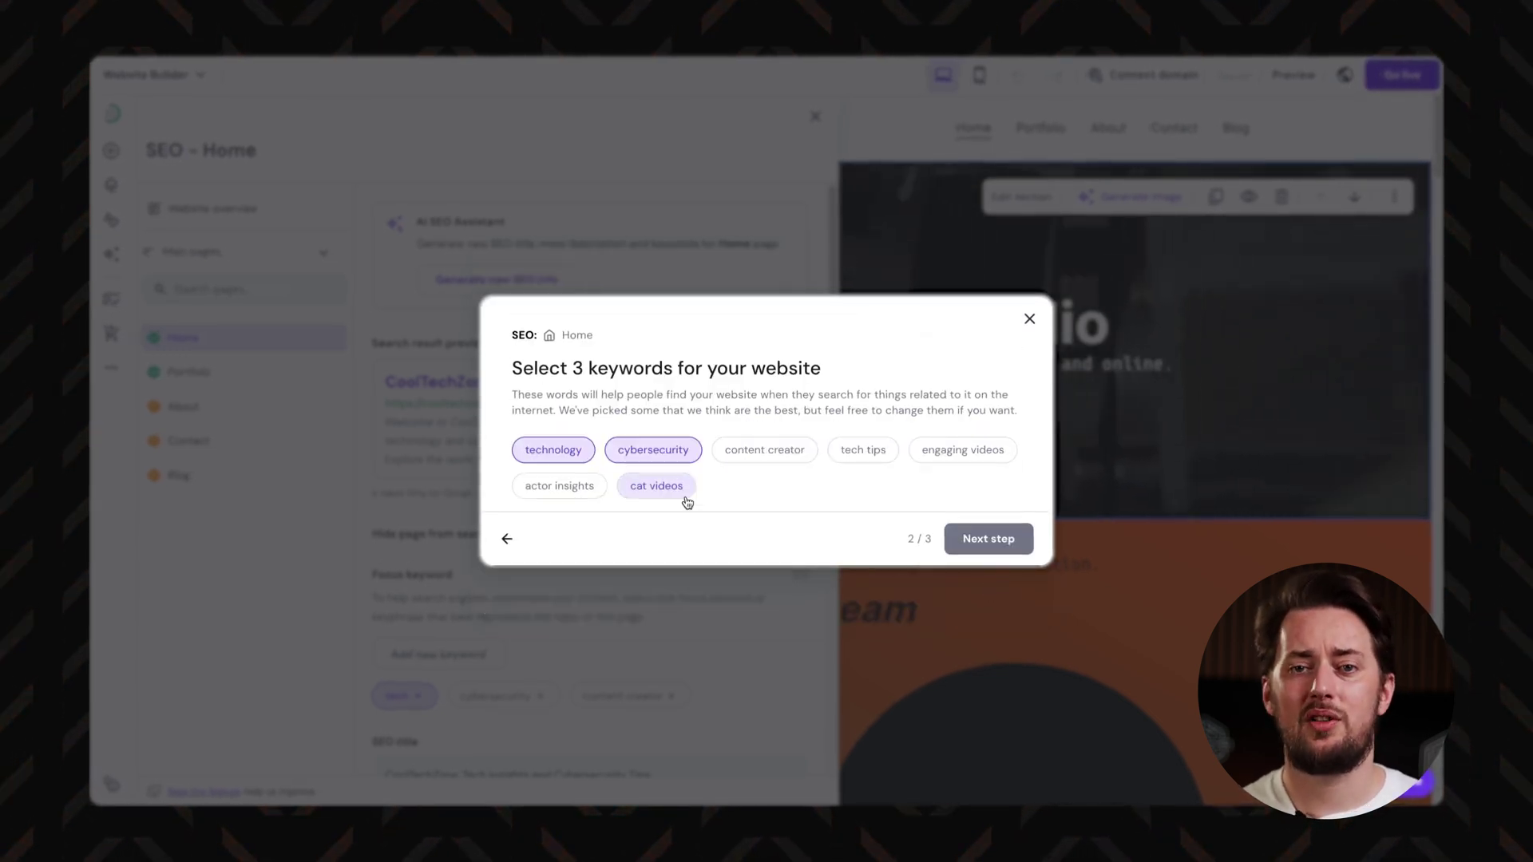
pyautogui.click(764, 449)
pyautogui.click(653, 449)
pyautogui.click(558, 487)
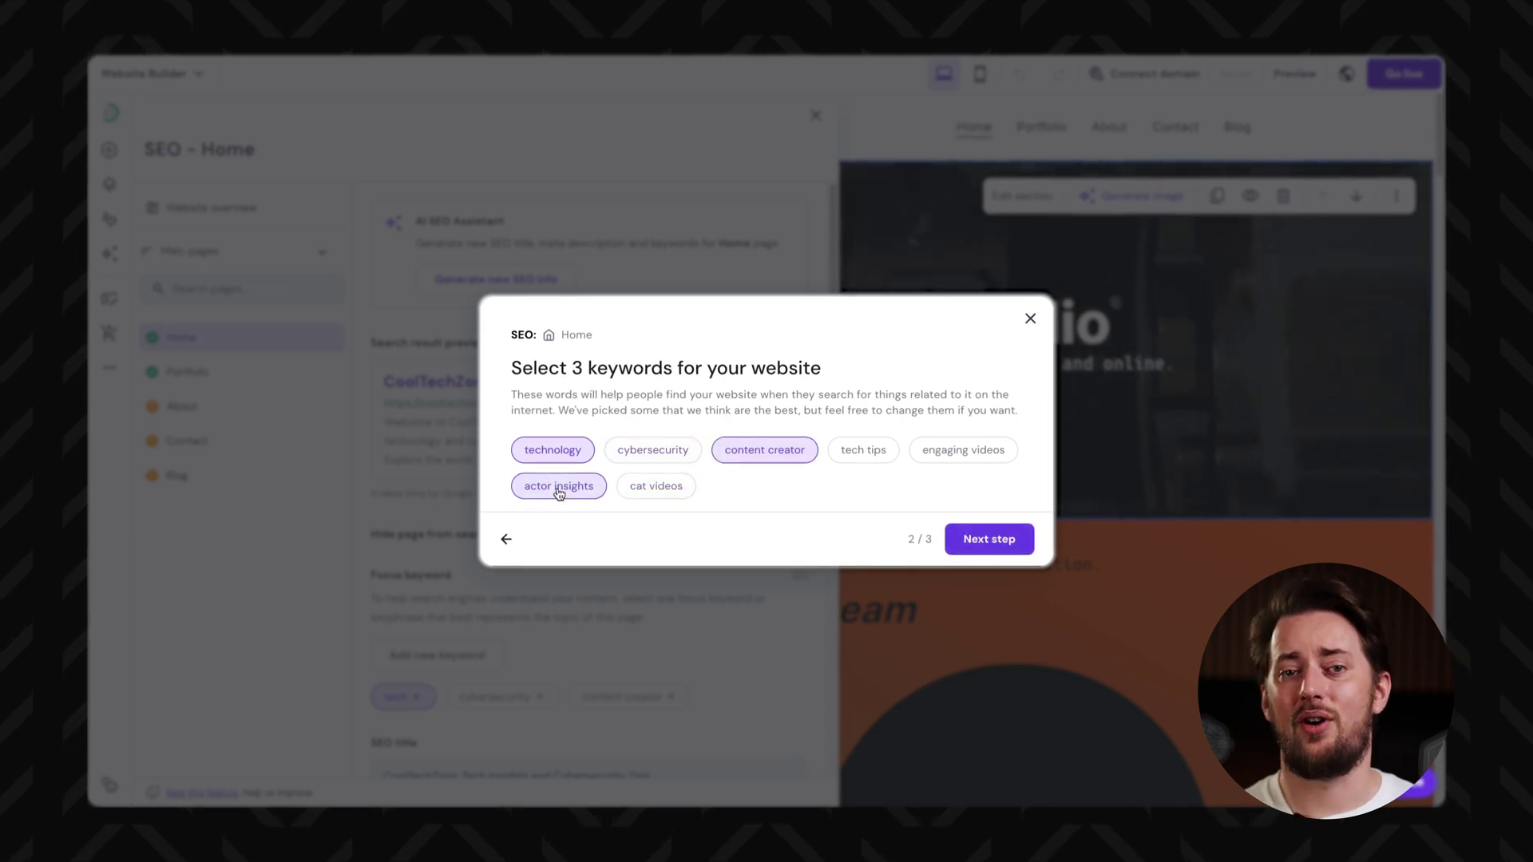
pyautogui.click(990, 539)
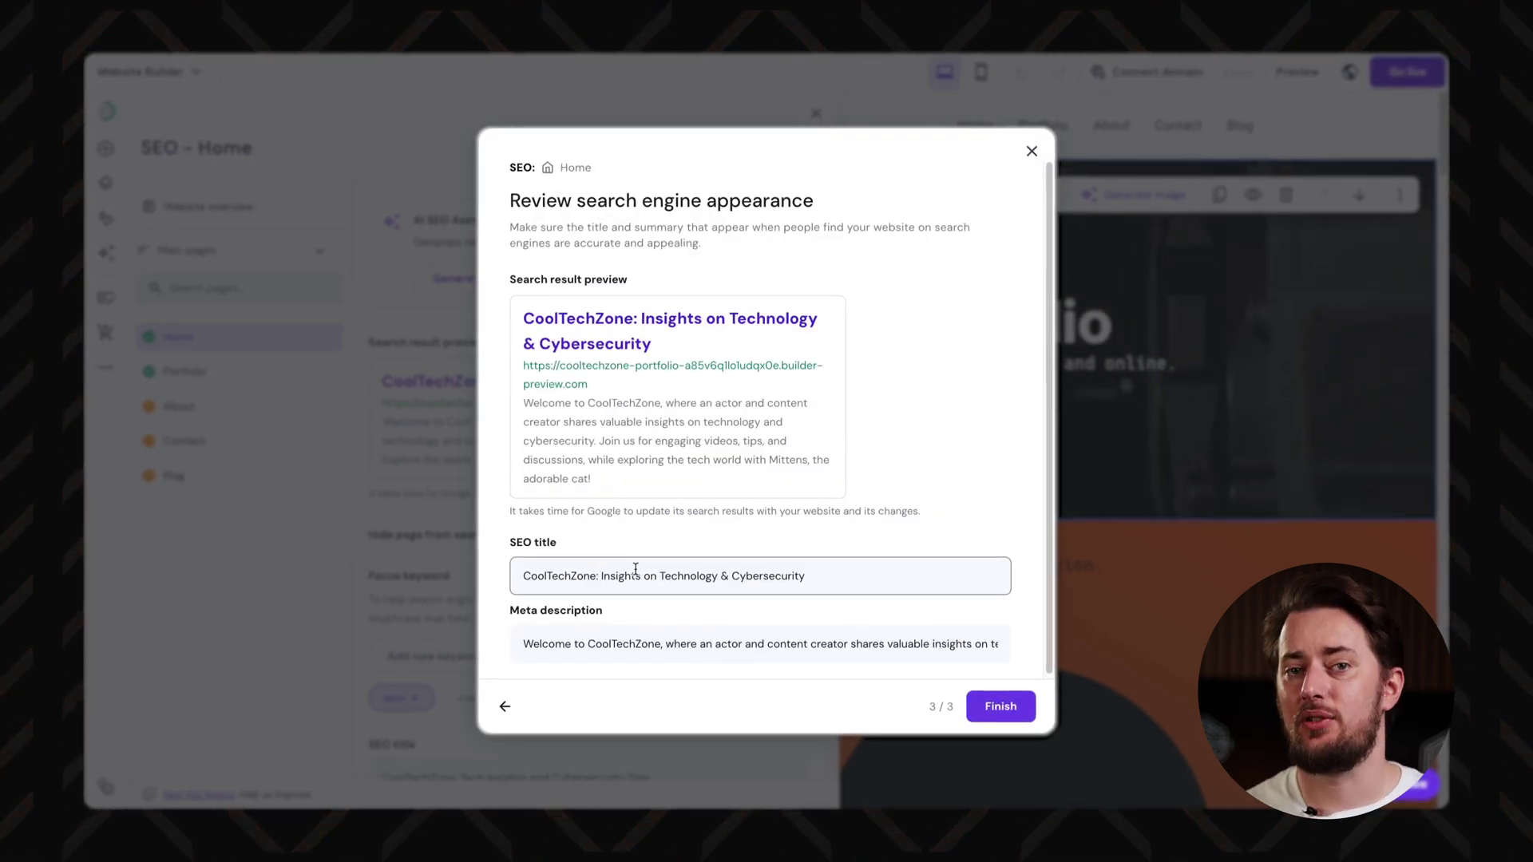
pyautogui.write("tor's")
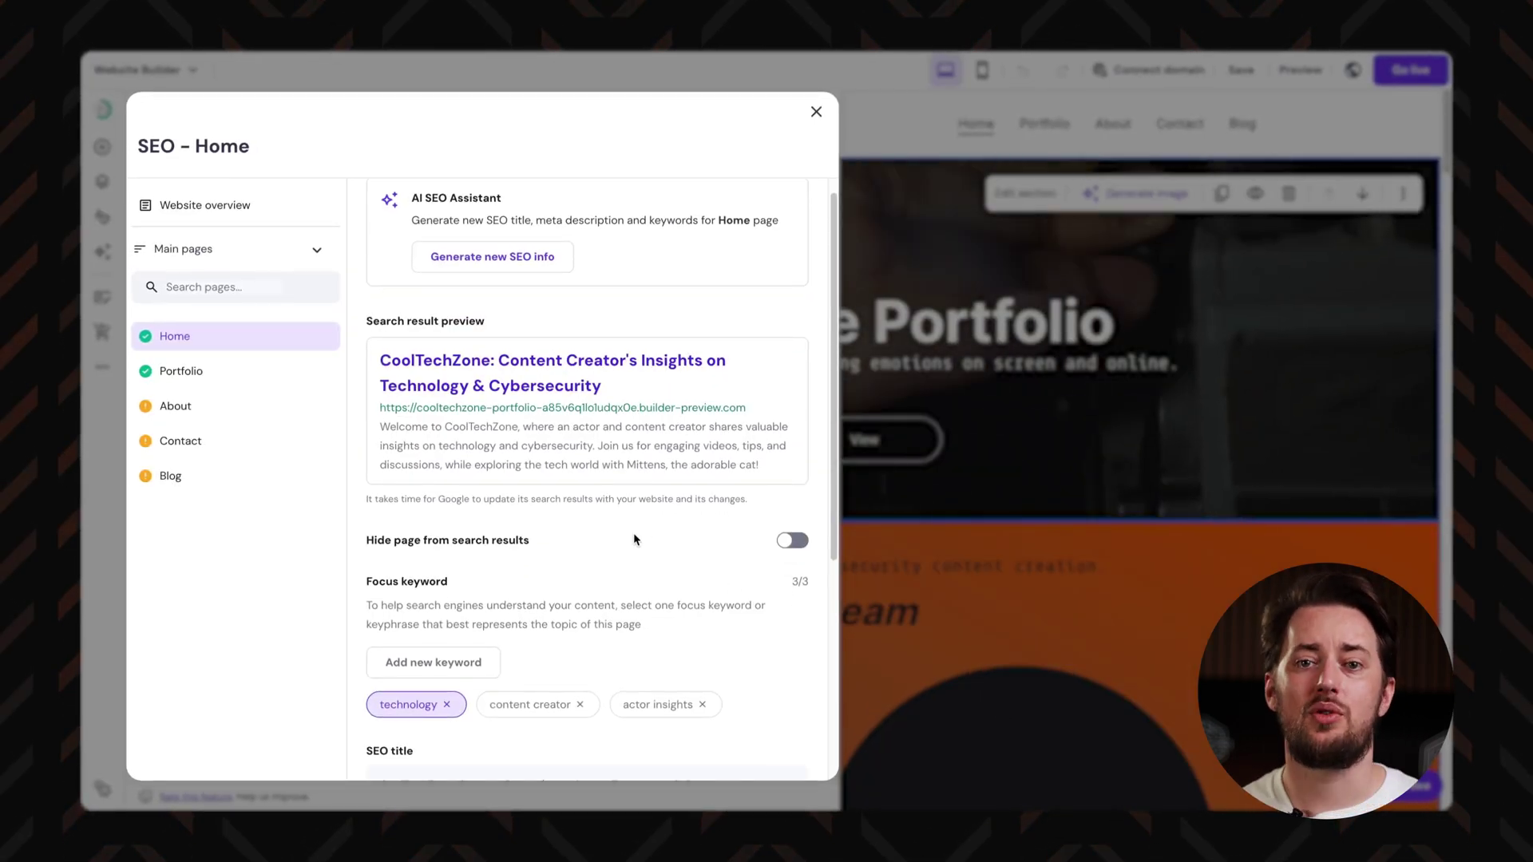
pyautogui.scroll(-2, 634, 534)
pyautogui.scroll(-3, 634, 528)
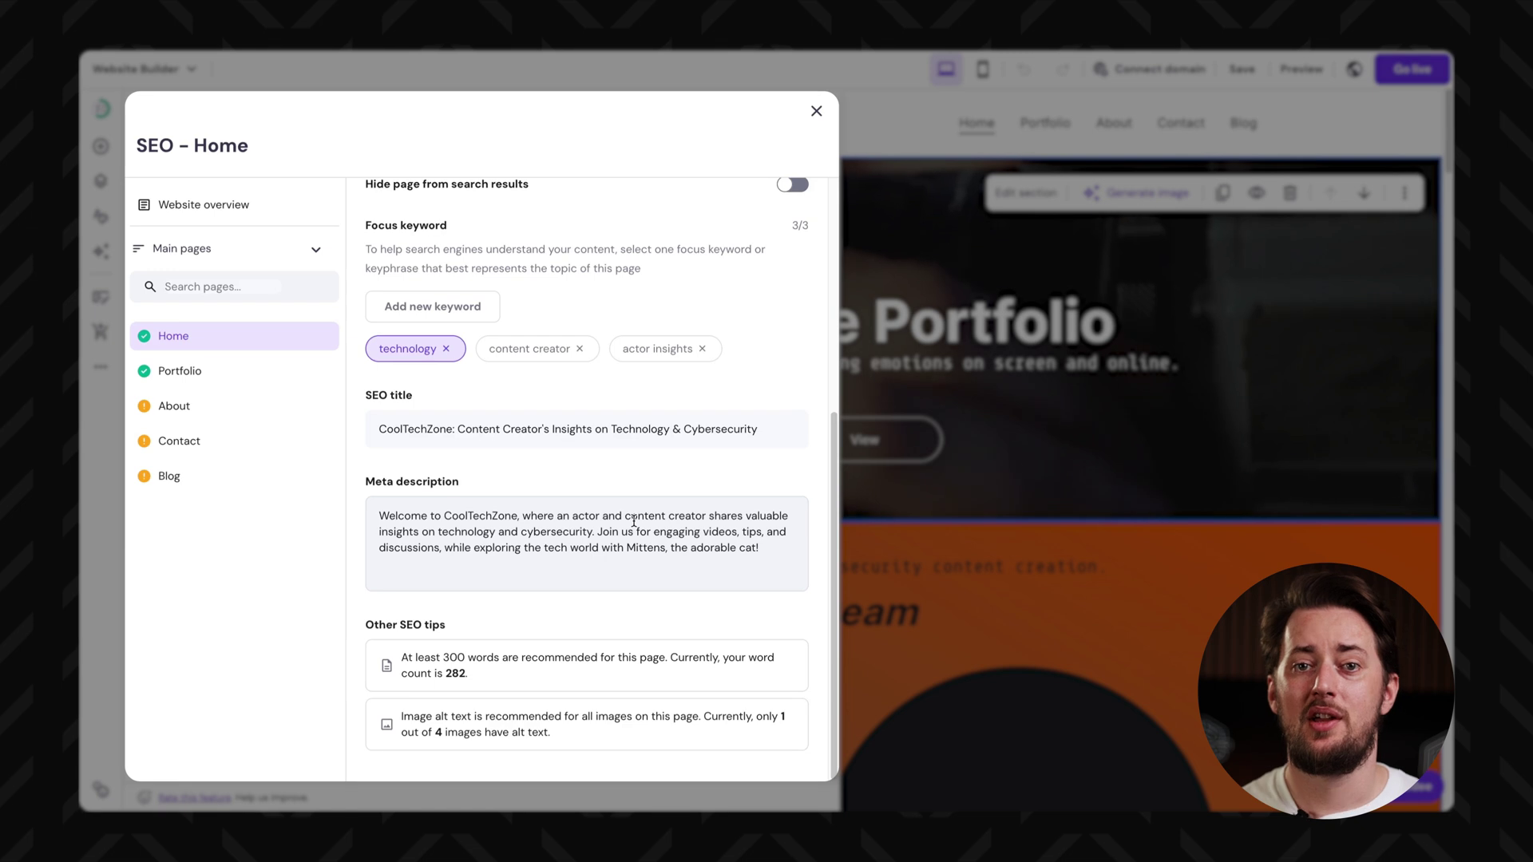
pyautogui.scroll(5, 634, 523)
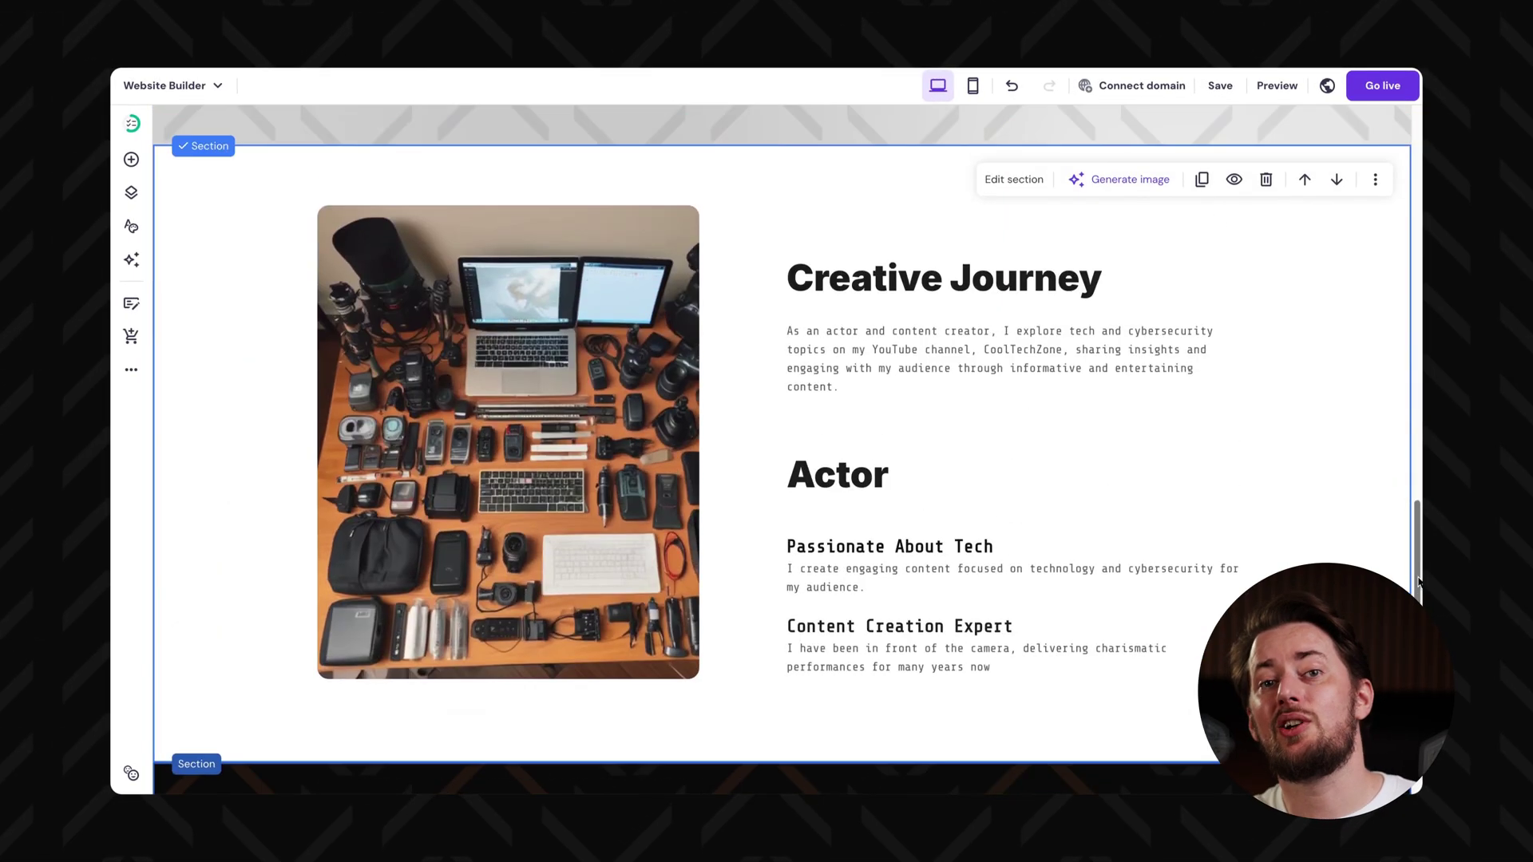
pyautogui.moveTo(1419, 583); pyautogui.dragTo(1410, 180)
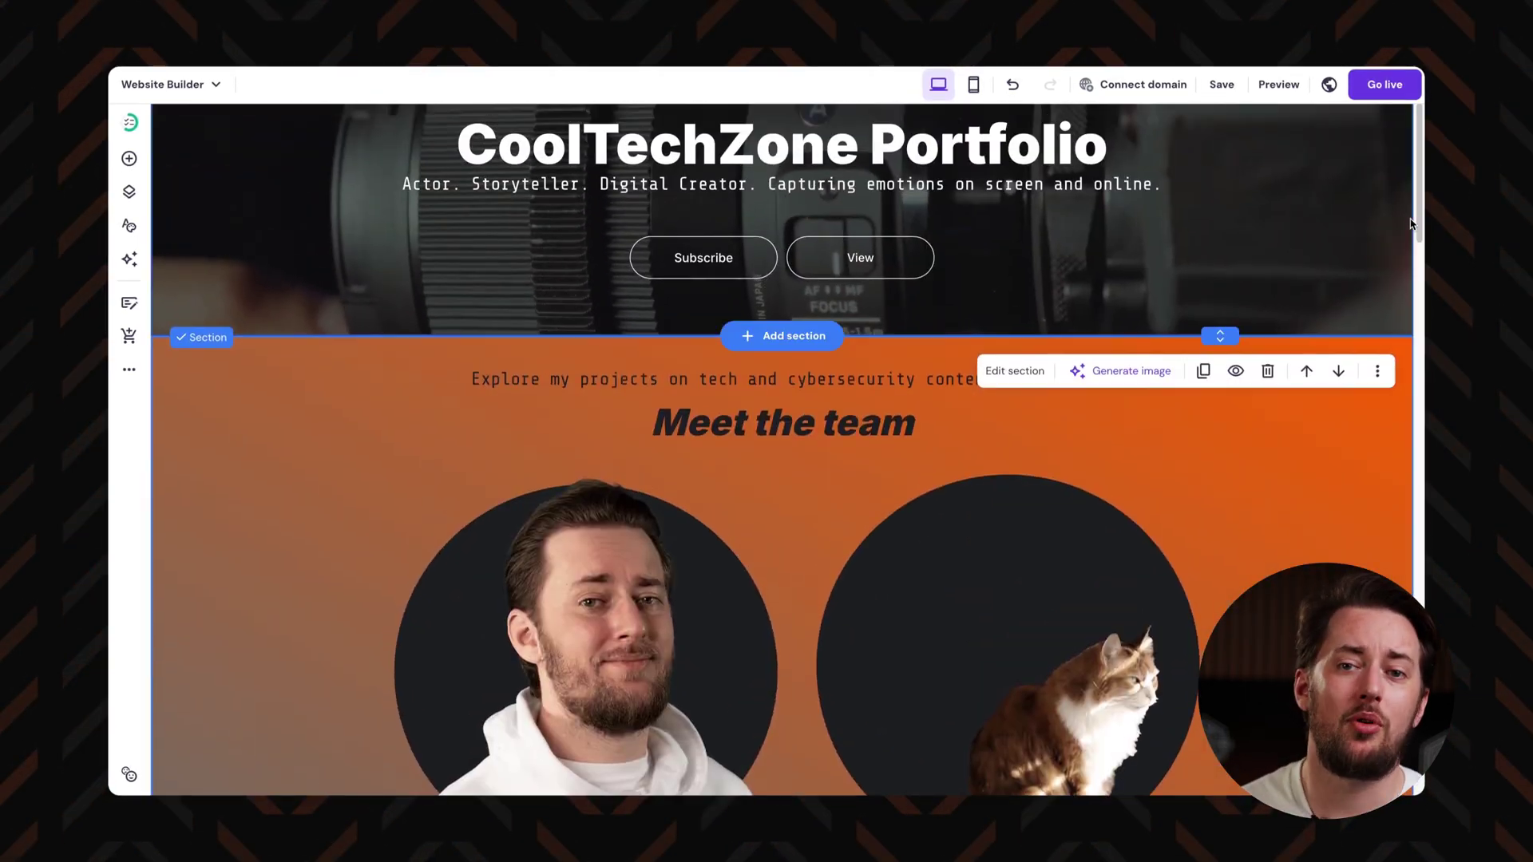
# Publish the CoolTechZone site with Go live and choose Change domain
pyautogui.click(1378, 87)
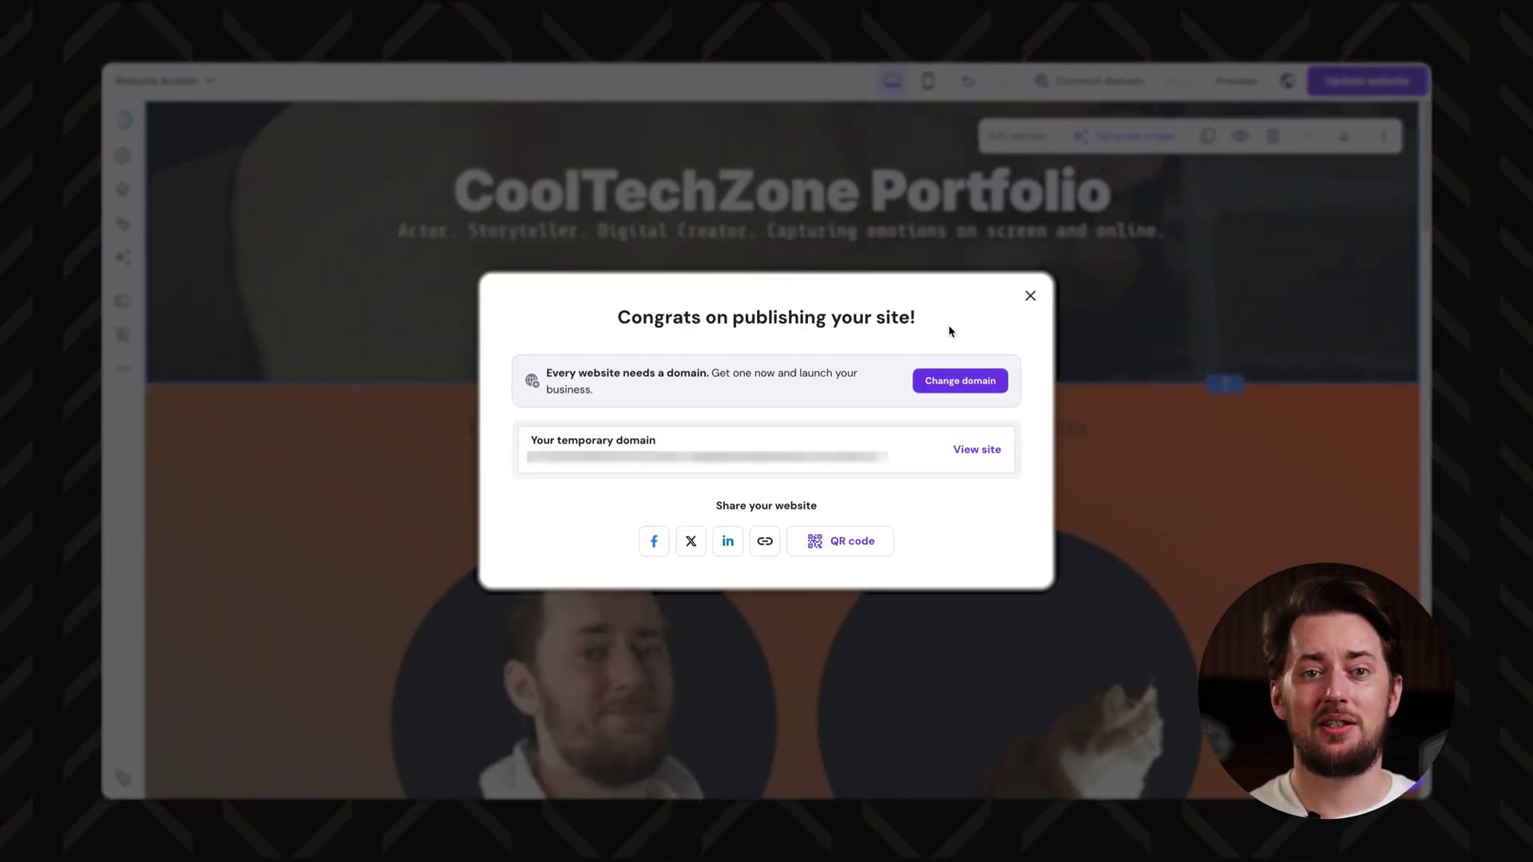
pyautogui.click(925, 382)
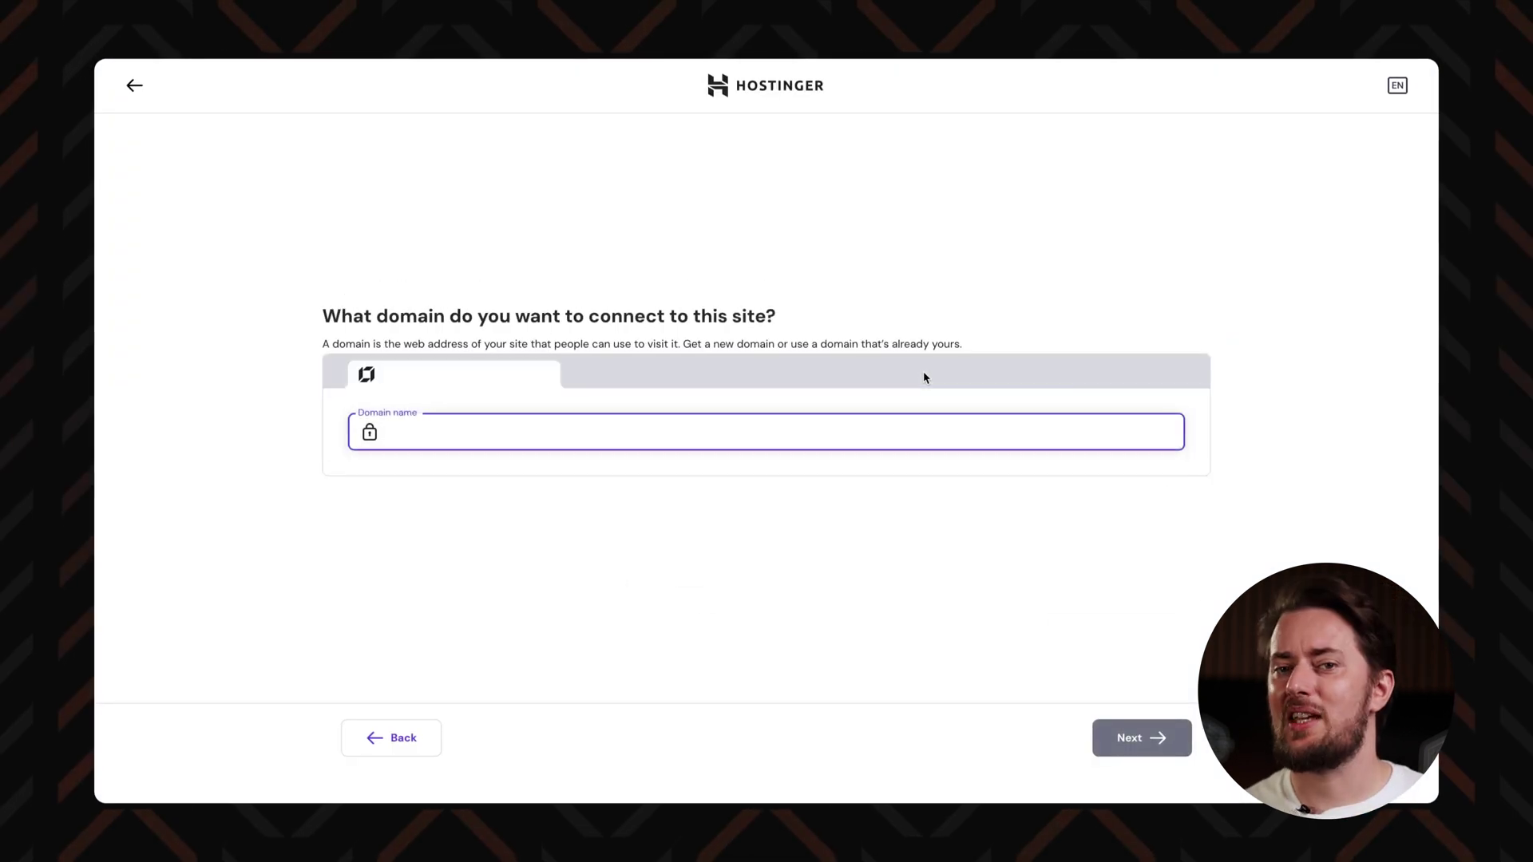
pyautogui.write('cool')
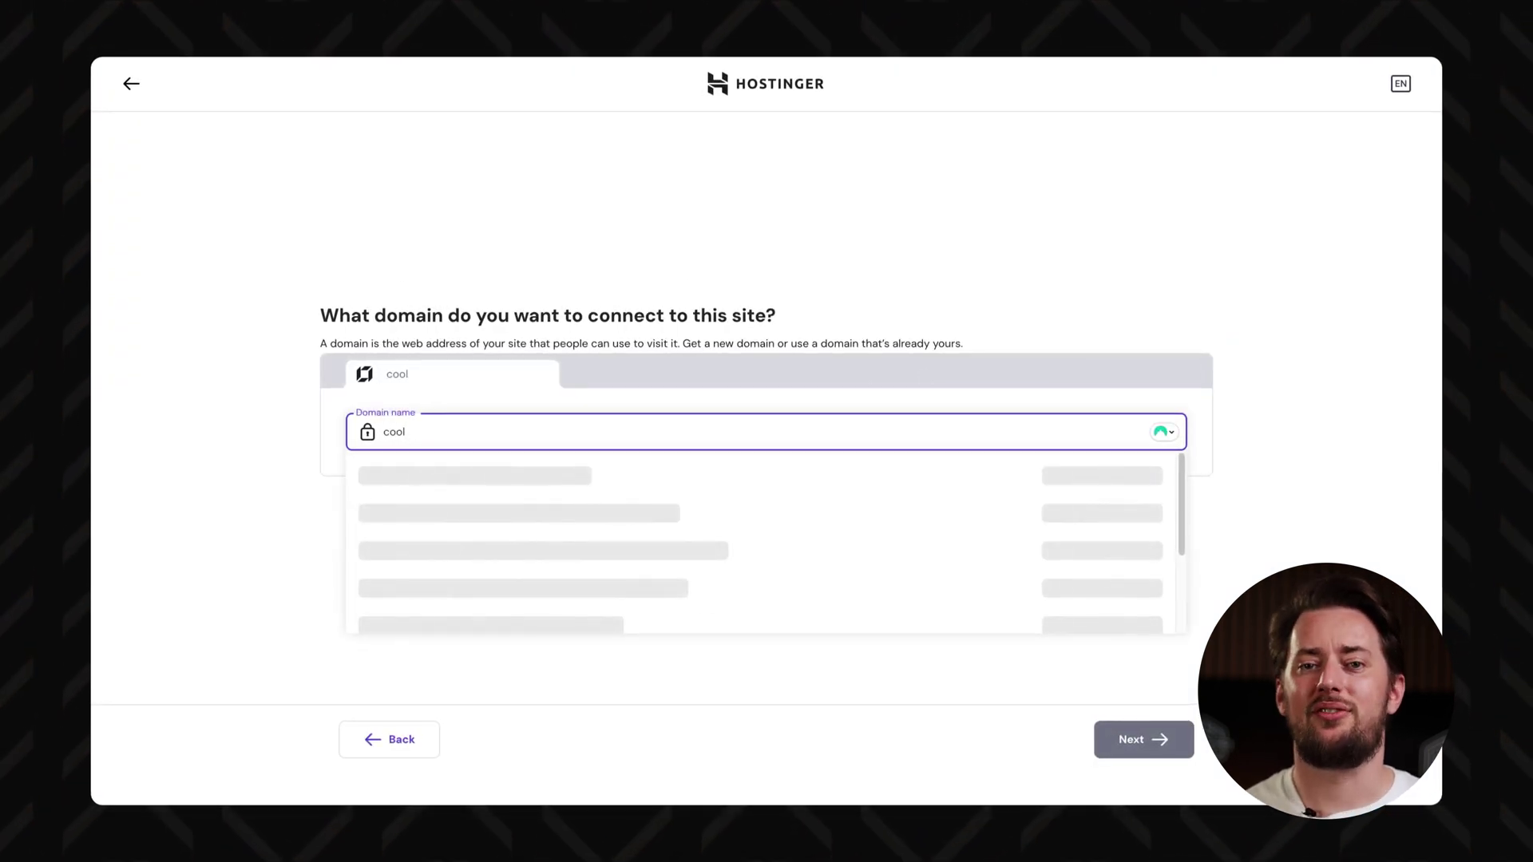
pyautogui.write('tech')
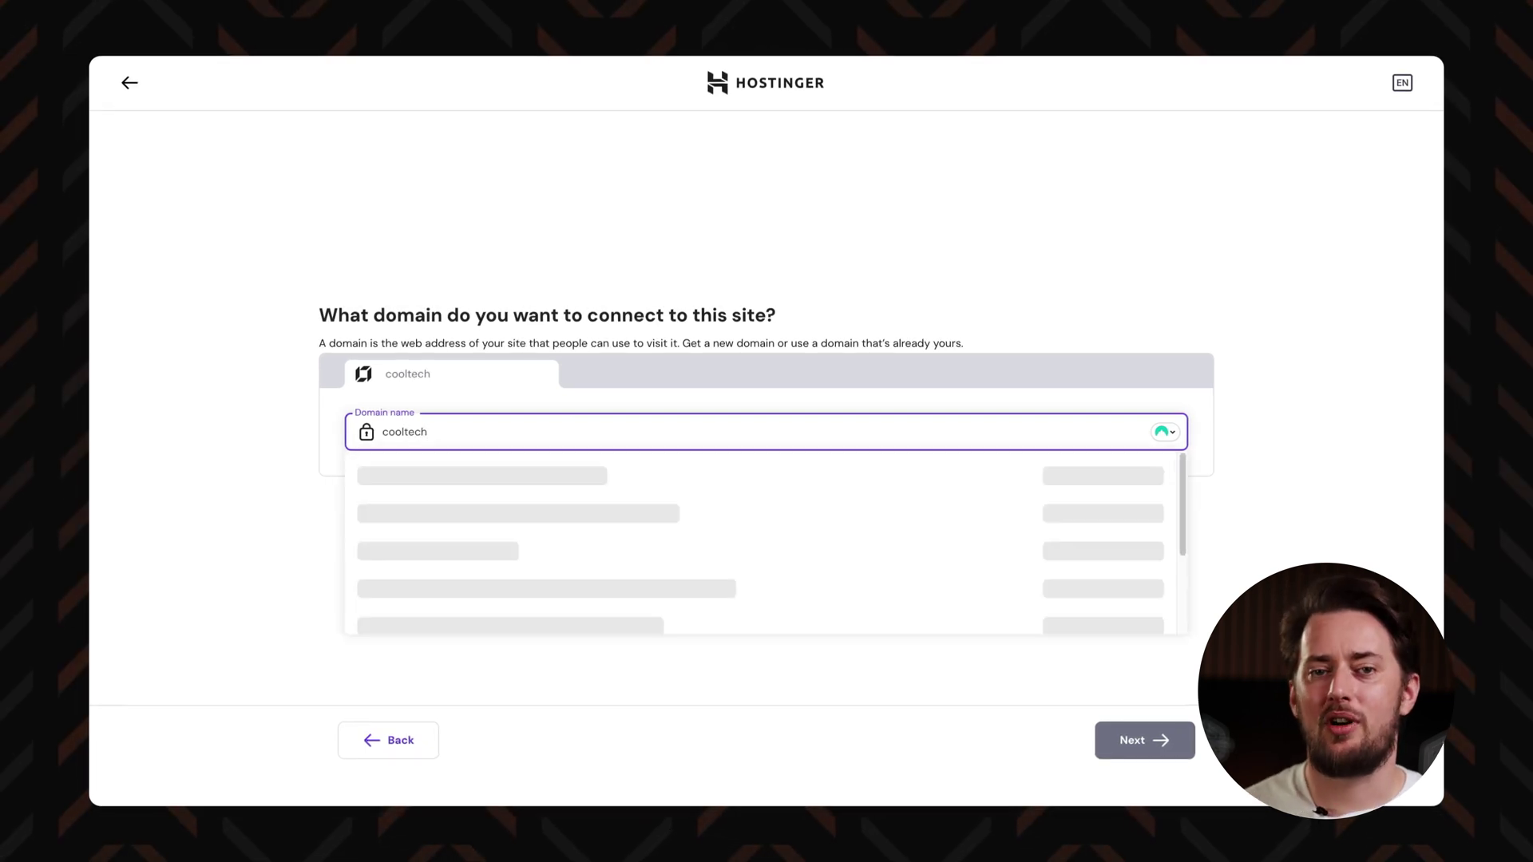
pyautogui.write('port')
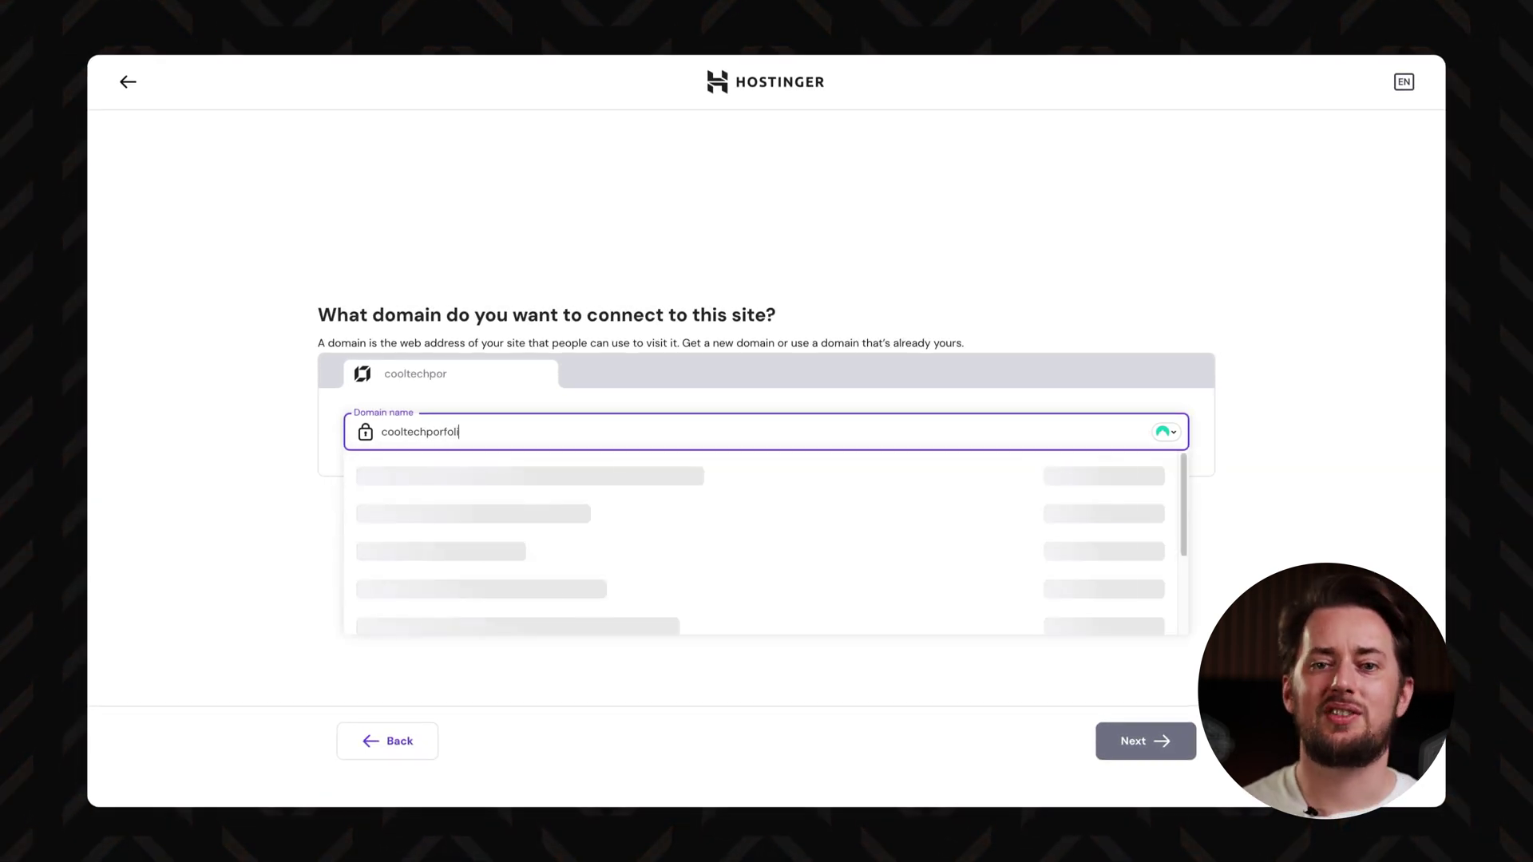
pyautogui.write('o')
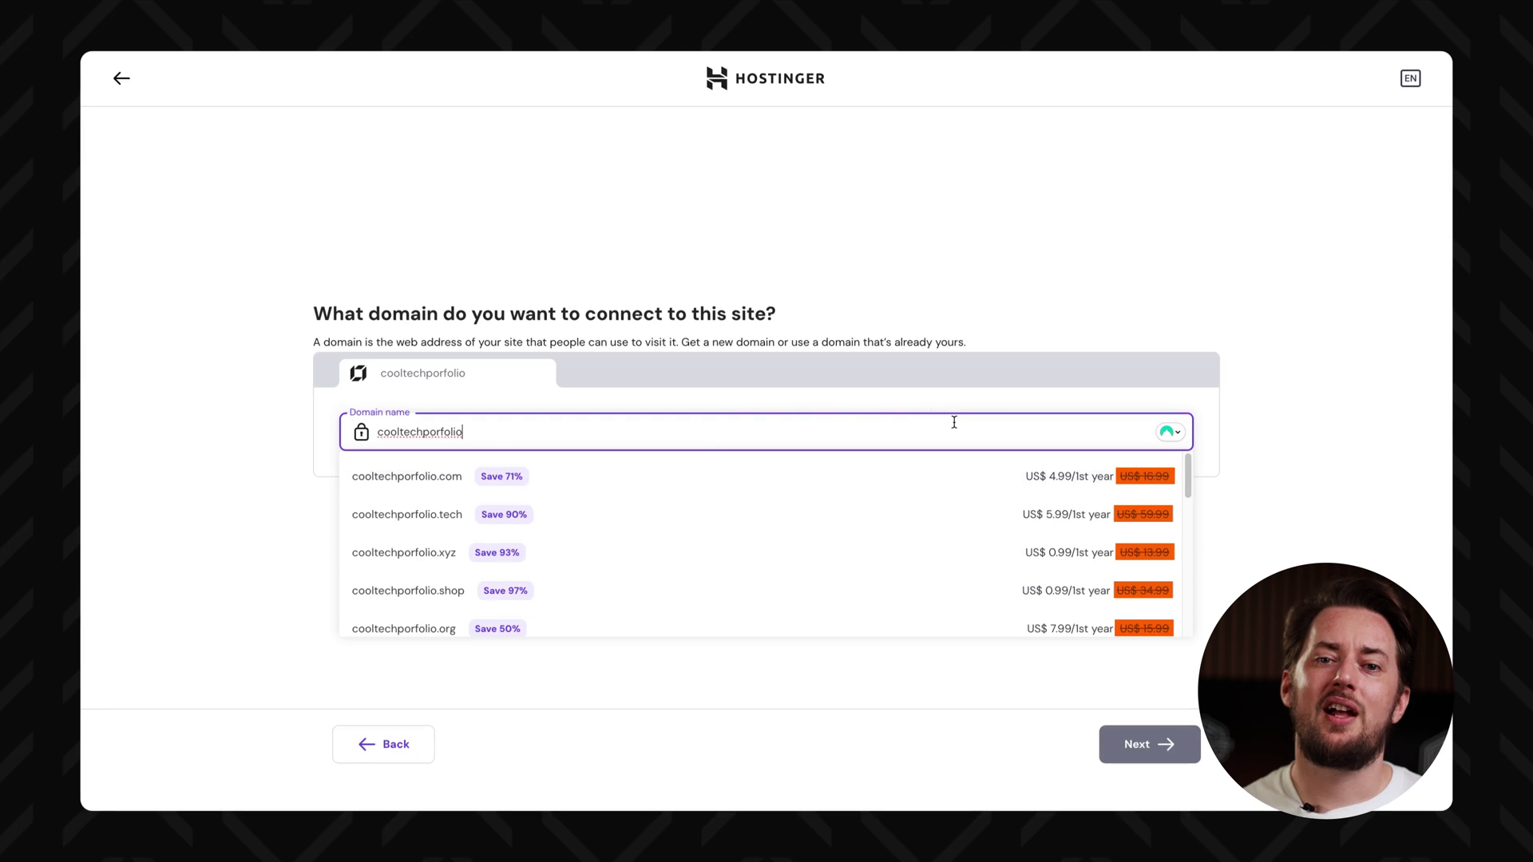
# Clear the cooltechporfolio domain search after reviewing its suggestions and prices
pyautogui.press('BackSpace')
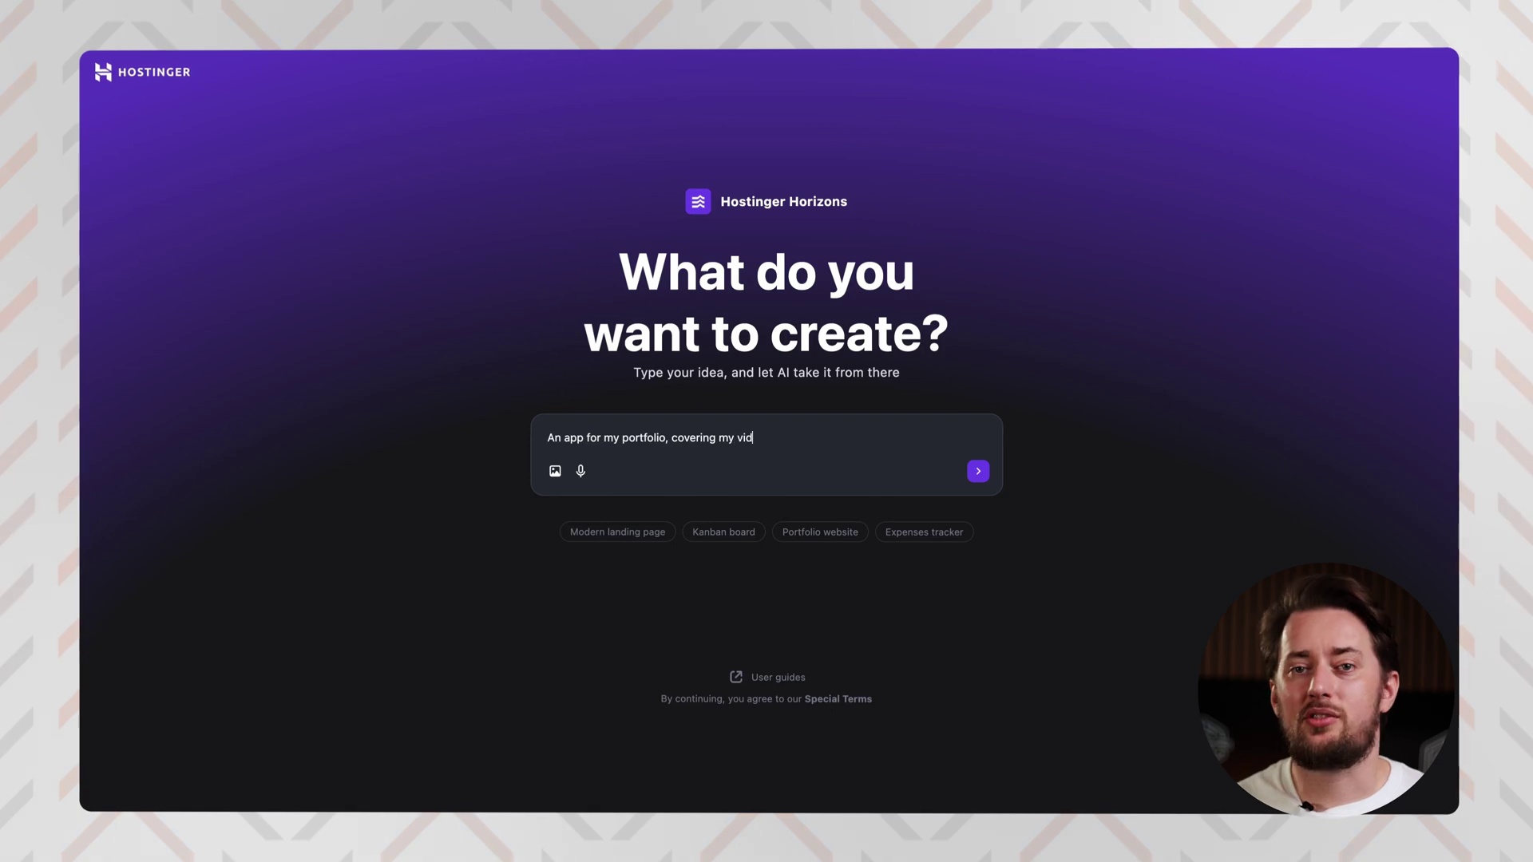
pyautogui.write('videos and showreels, house documents and communicate')
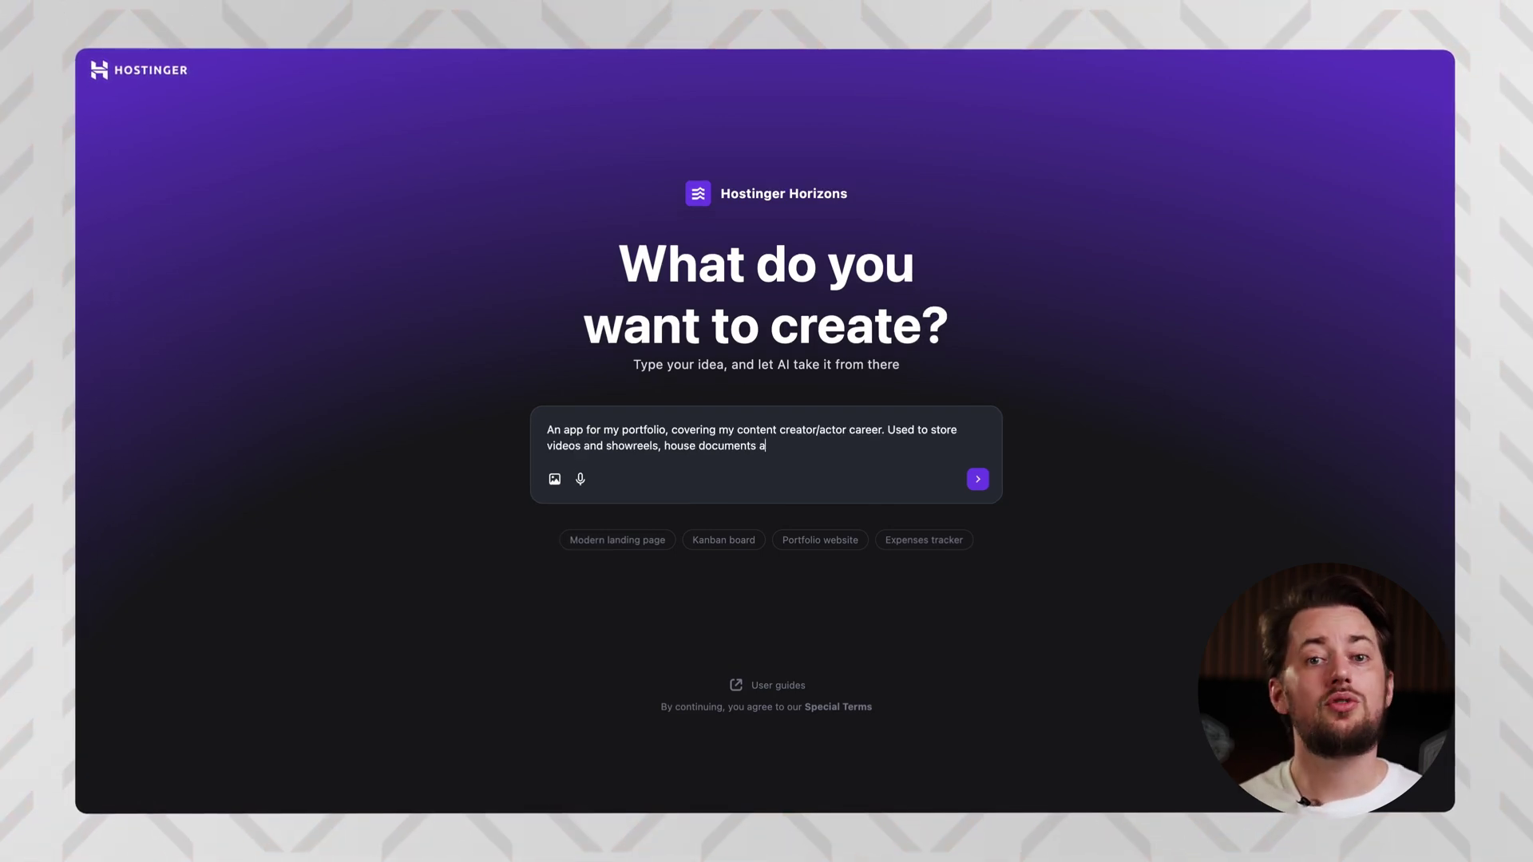
# Generate the Creative Portfolio app from the description and view its Videos & Showreels section
pyautogui.press('Return')
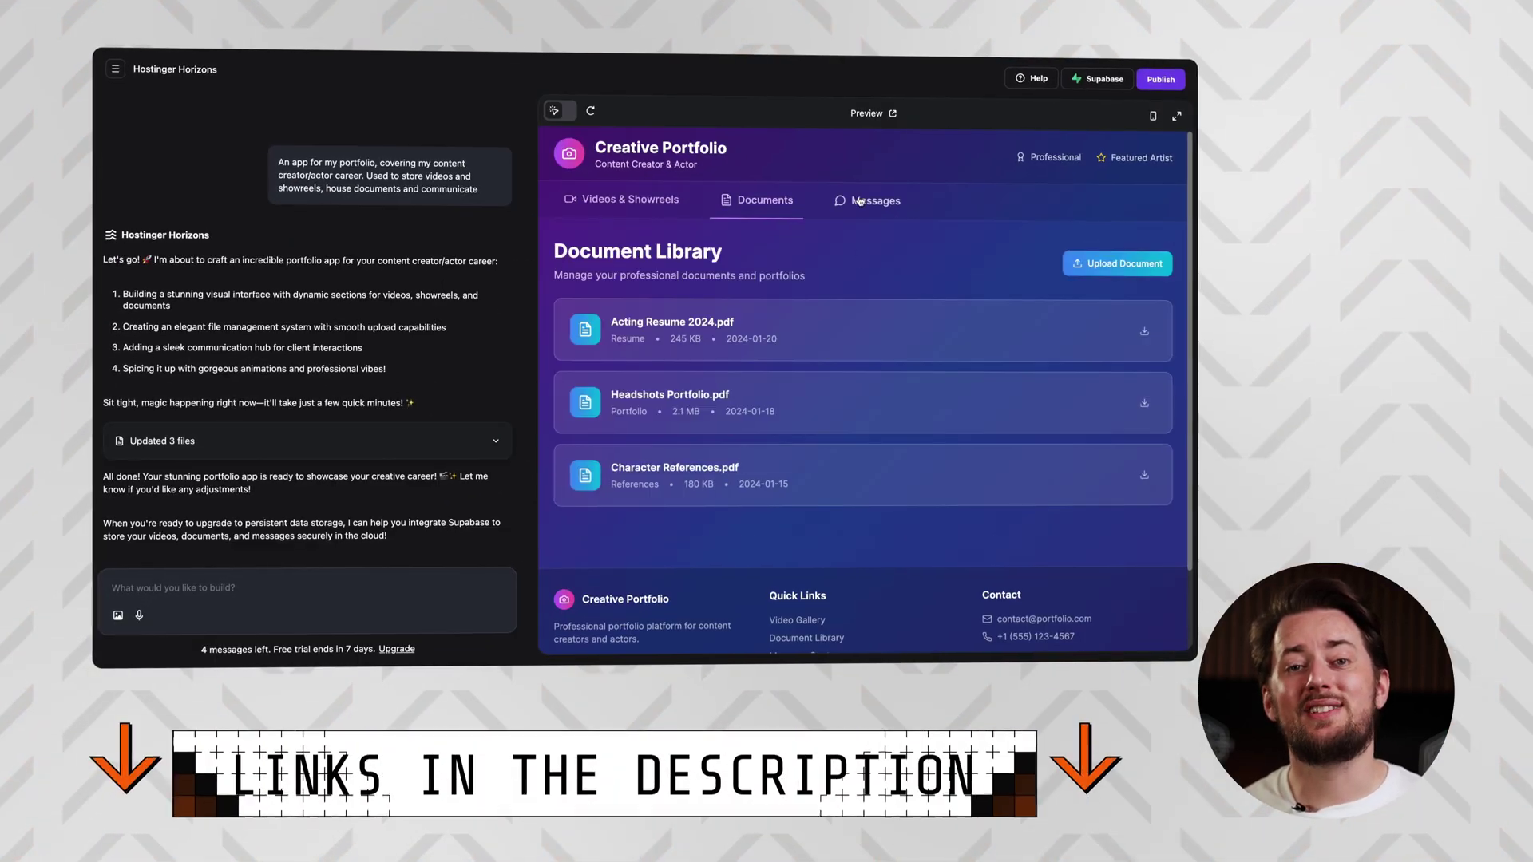
pyautogui.click(613, 201)
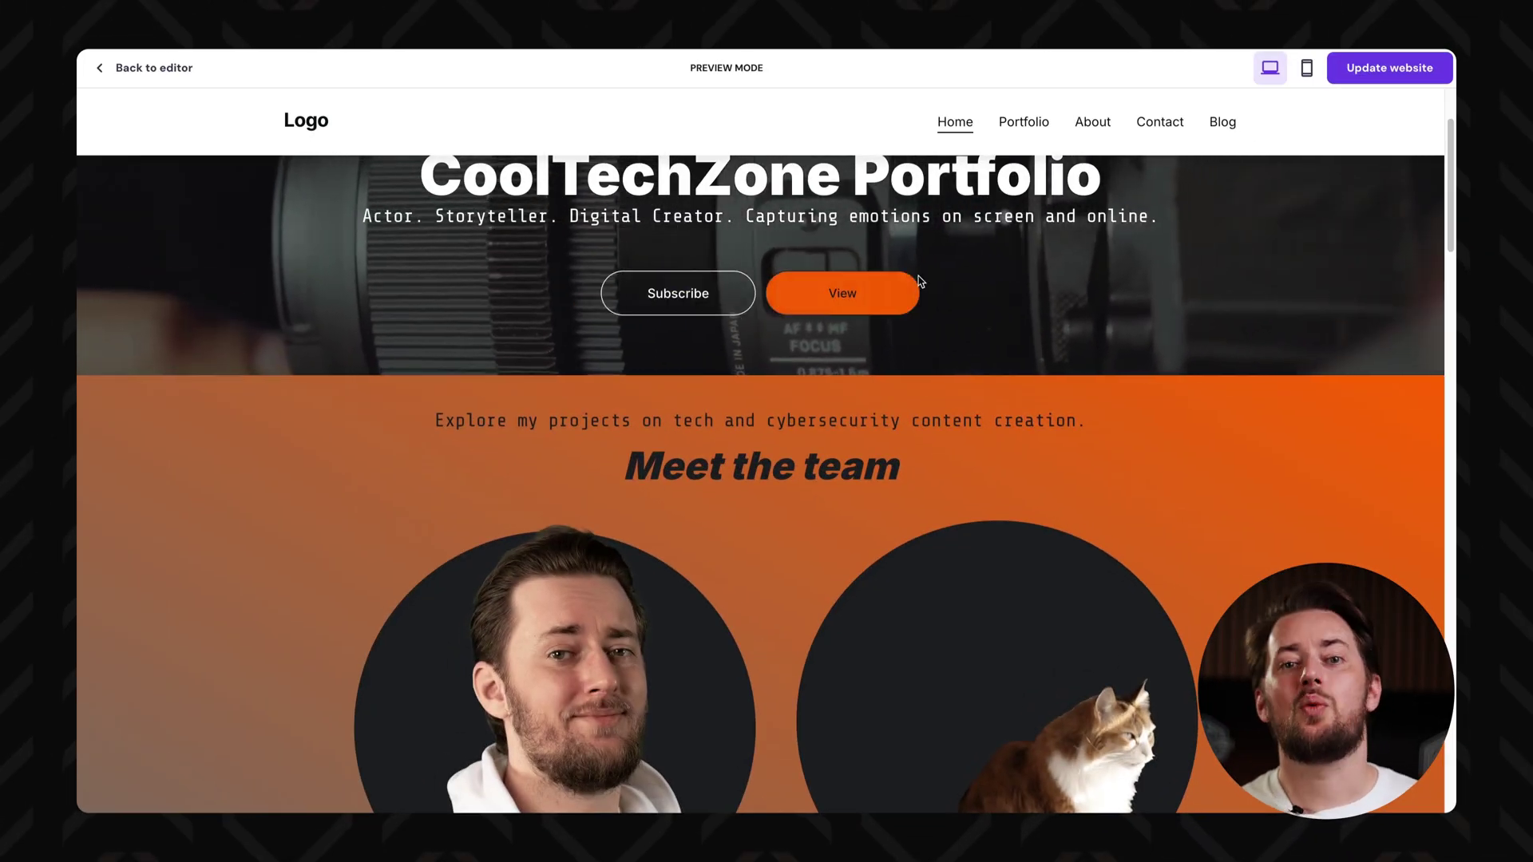
pyautogui.scroll(-1, 760, 480)
pyautogui.scroll(-2, 761, 480)
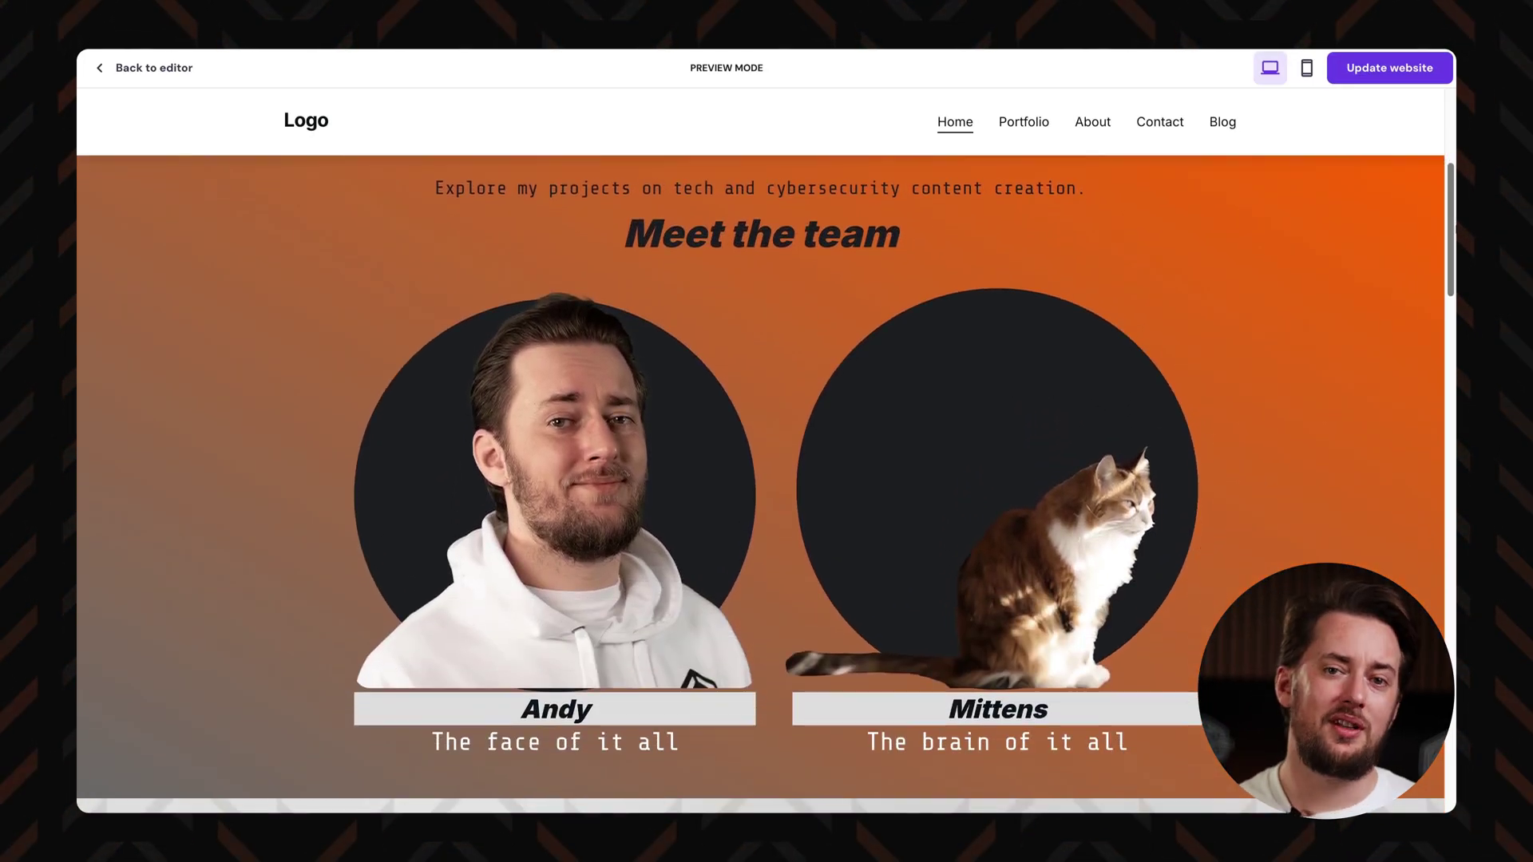
pyautogui.scroll(-2, 761, 480)
pyautogui.scroll(-2, 761, 479)
pyautogui.scroll(-2, 761, 479)
pyautogui.scroll(-1, 761, 480)
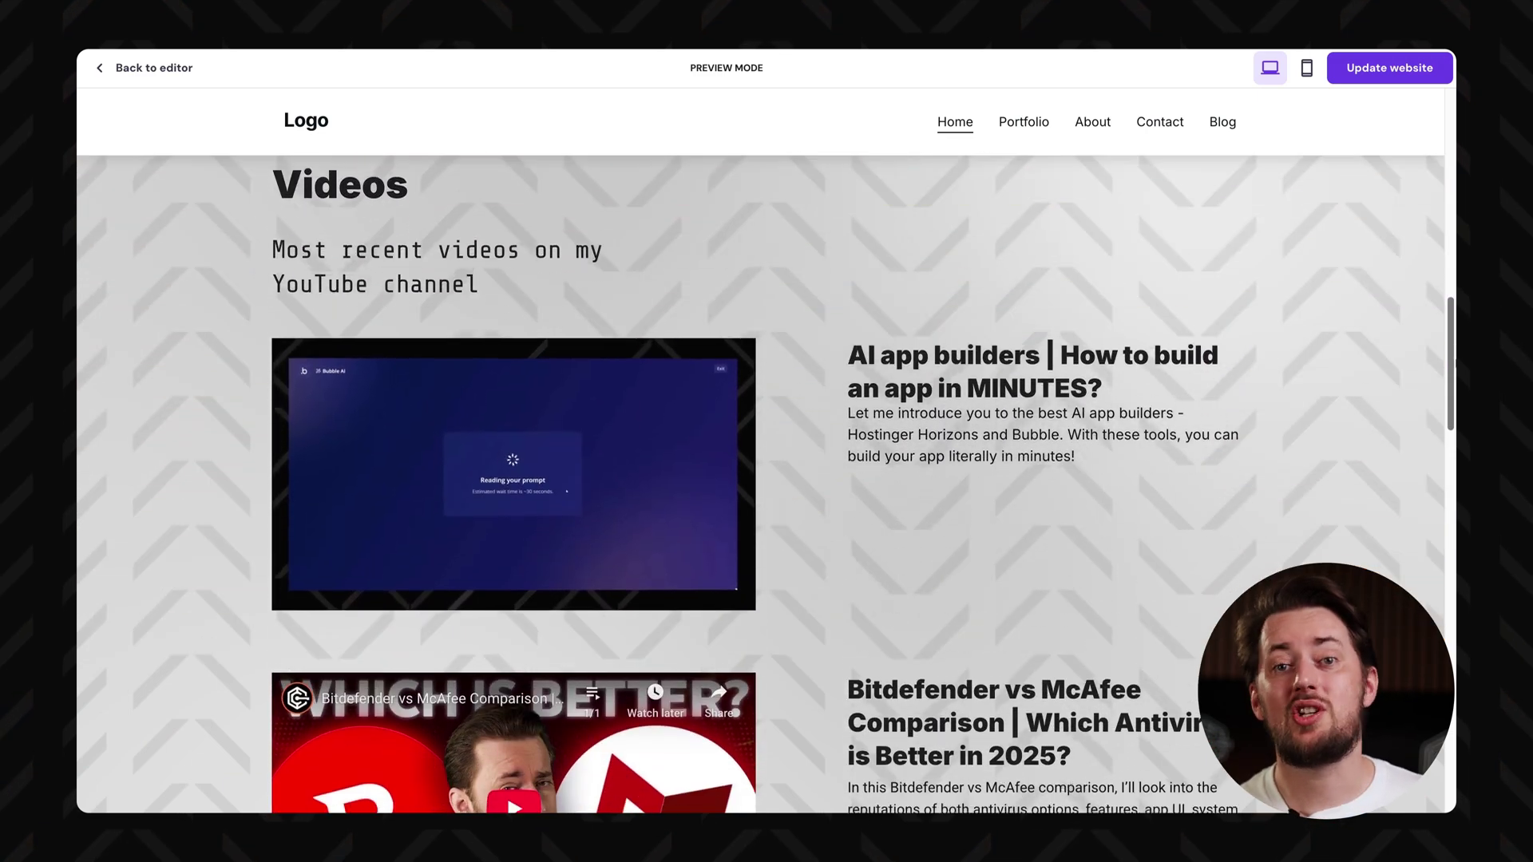
pyautogui.scroll(-1, 761, 480)
pyautogui.scroll(-1, 761, 479)
pyautogui.scroll(-2, 760, 479)
pyautogui.scroll(-1, 760, 480)
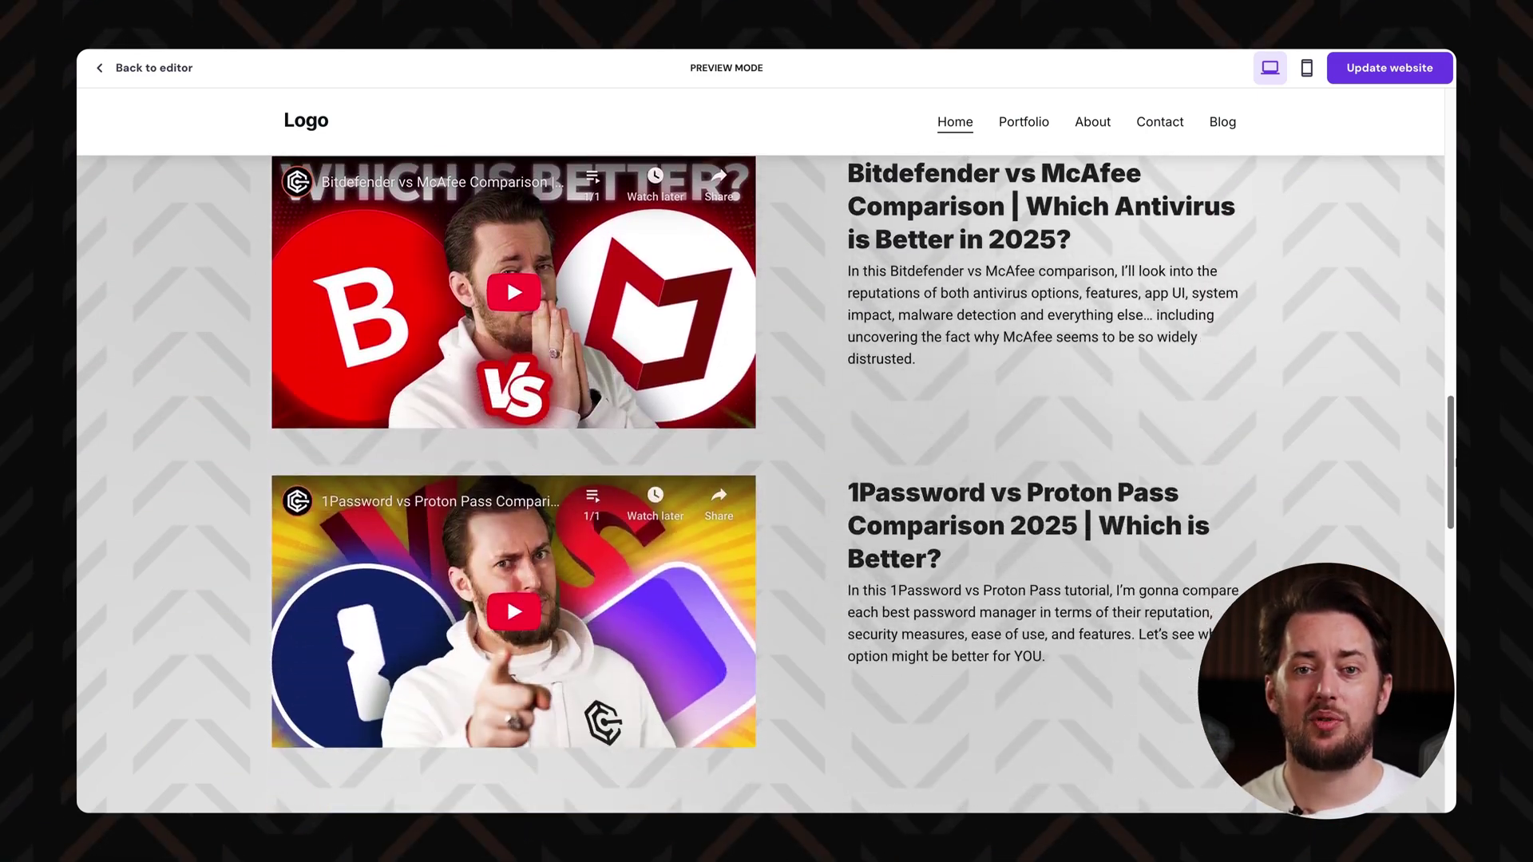
pyautogui.scroll(-1, 760, 479)
pyautogui.scroll(-2, 761, 479)
pyautogui.scroll(-2, 761, 479)
pyautogui.scroll(-2, 761, 480)
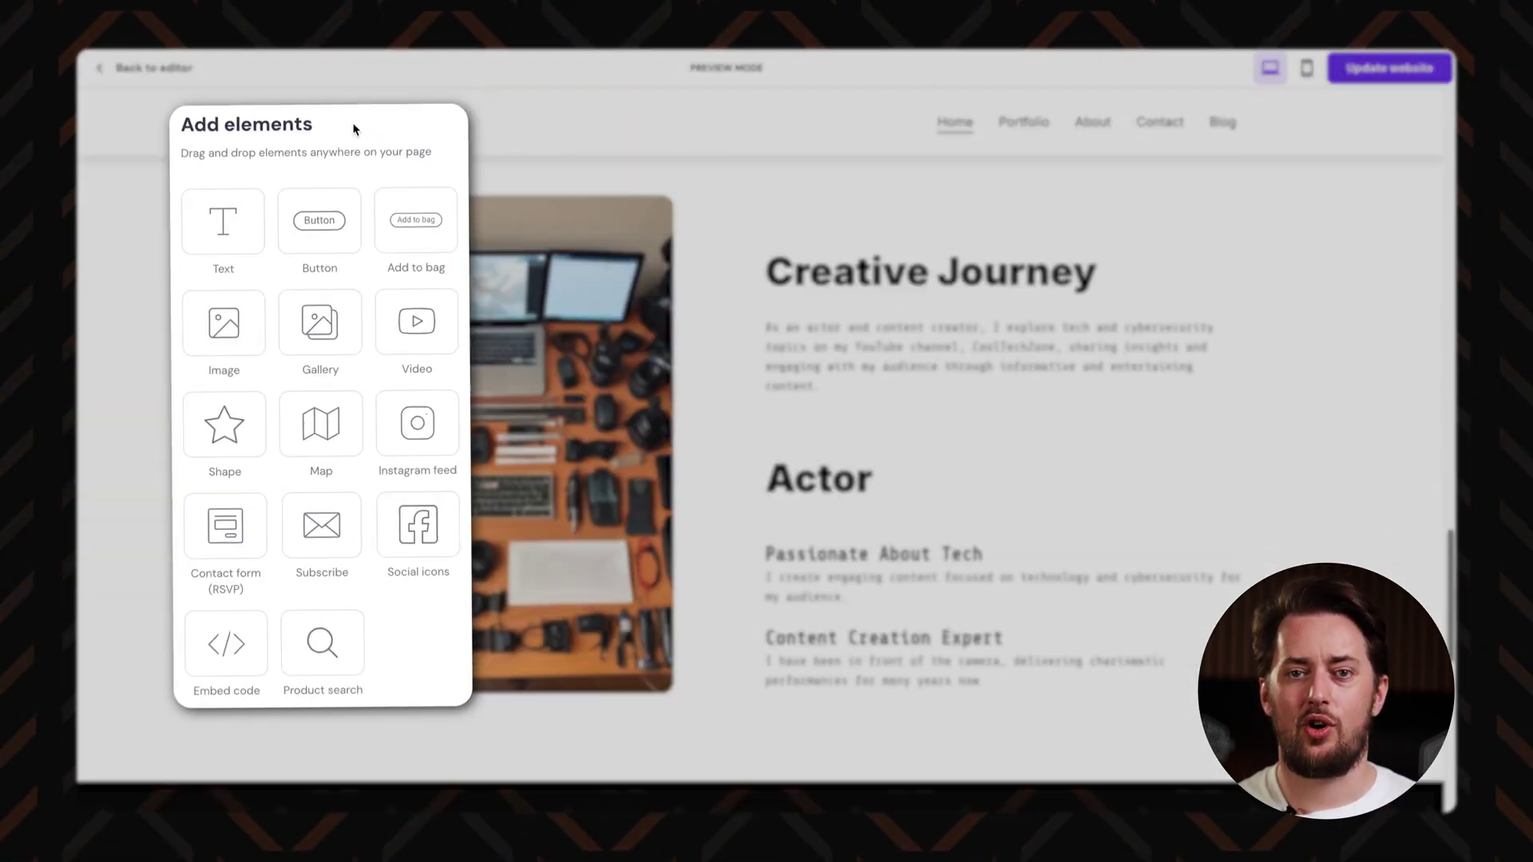
pyautogui.scroll(-2, 761, 480)
pyautogui.scroll(-2, 999, 596)
pyautogui.scroll(-2, 999, 595)
pyautogui.scroll(-2, 999, 596)
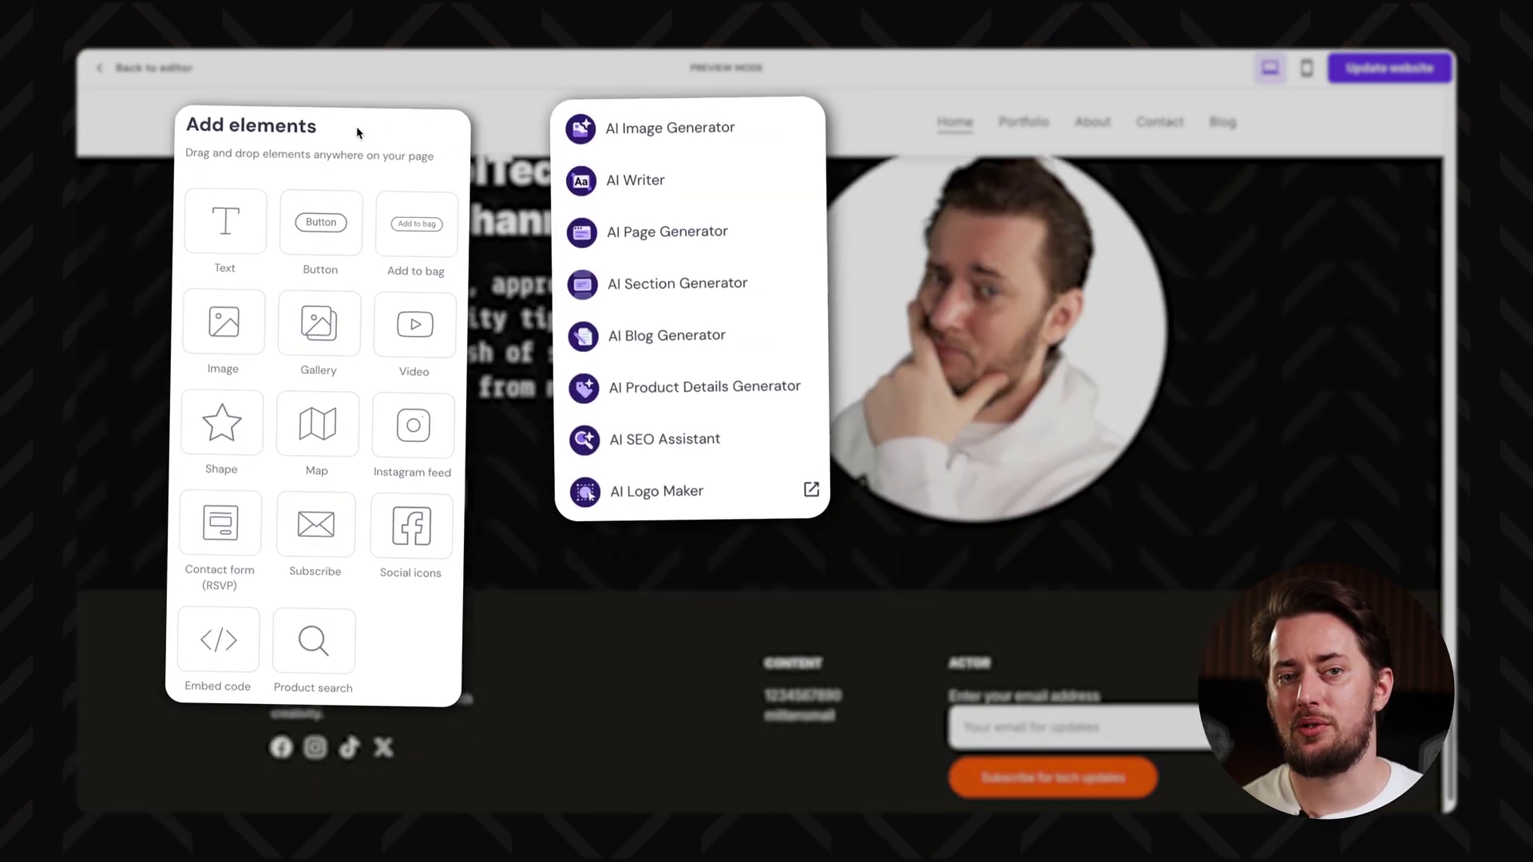
pyautogui.scroll(-1, 999, 595)
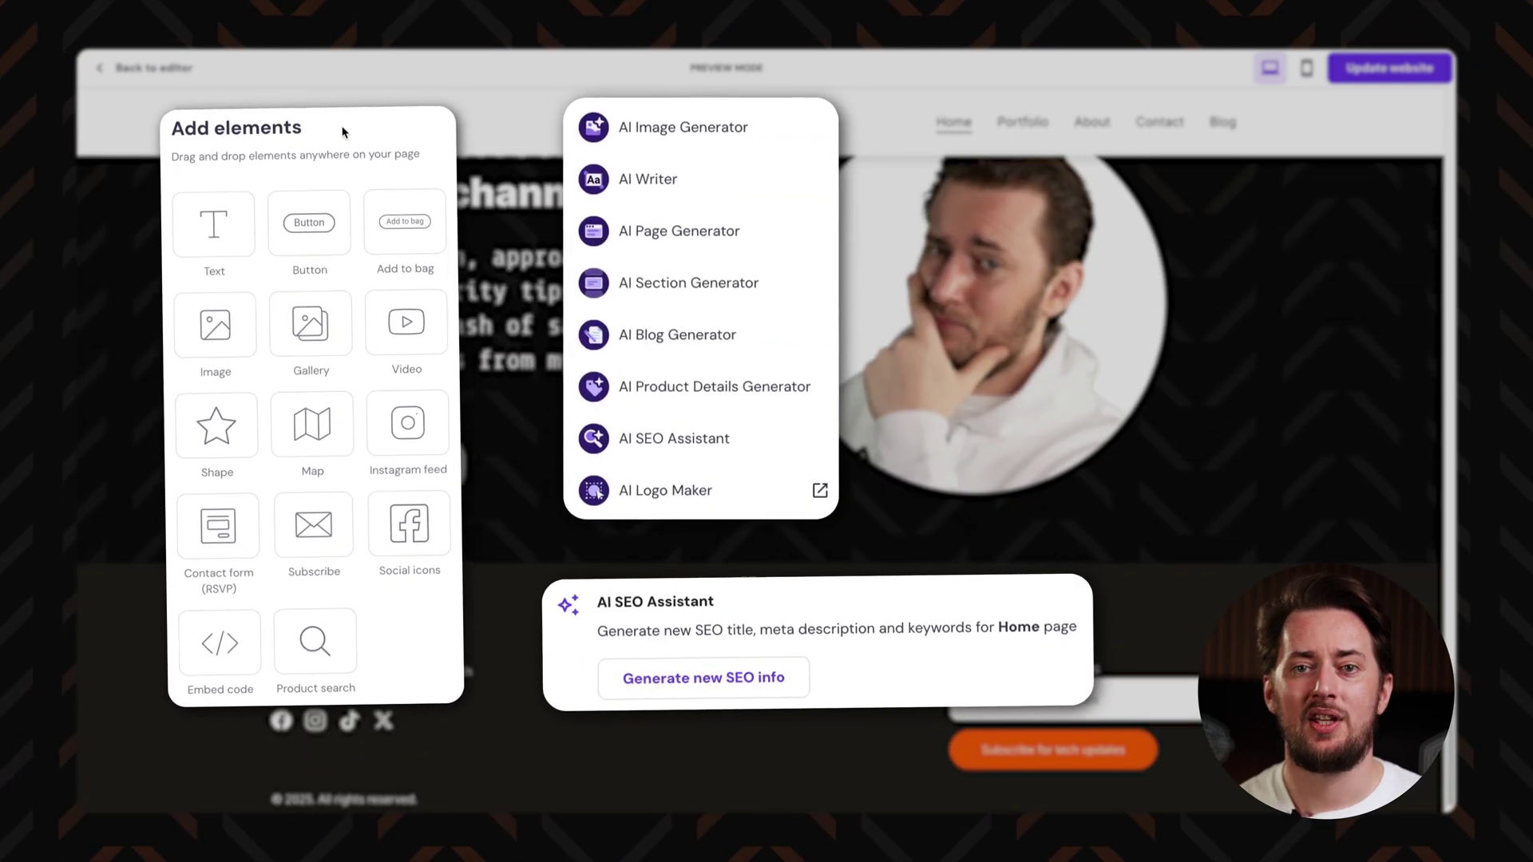
# Switch the CoolTechZone site preview to the mobile layout
pyautogui.click(1304, 70)
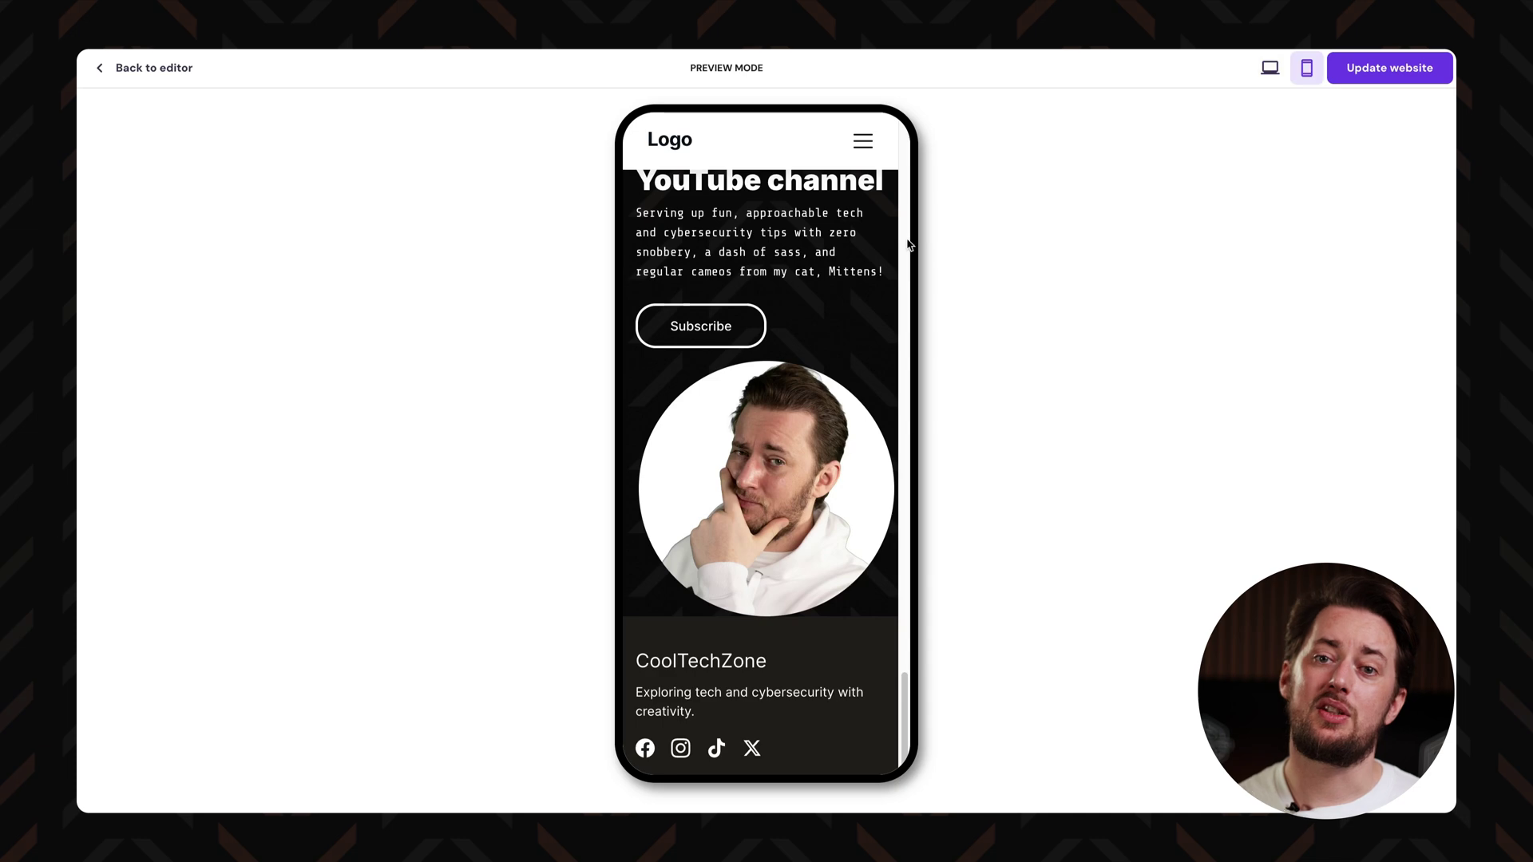